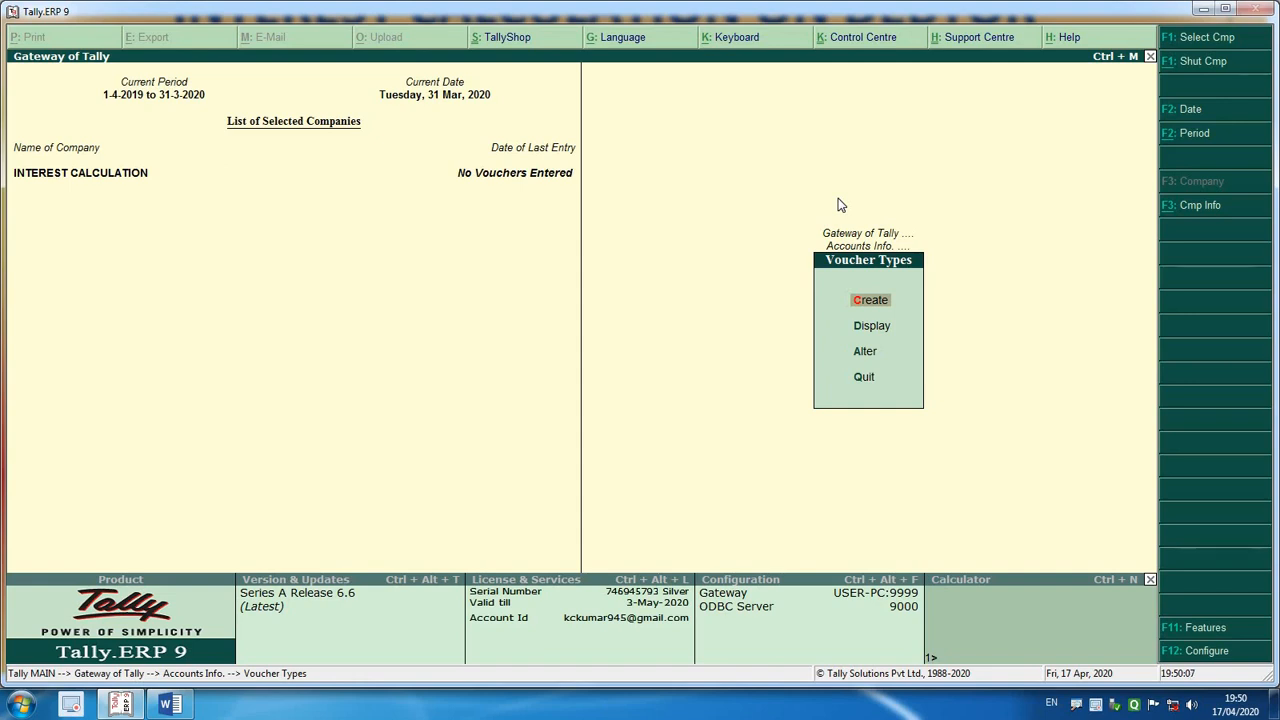
Start creating a new voucher type, and select the words "Interest Receivable" in the first instruction of the Word document
key("Return")
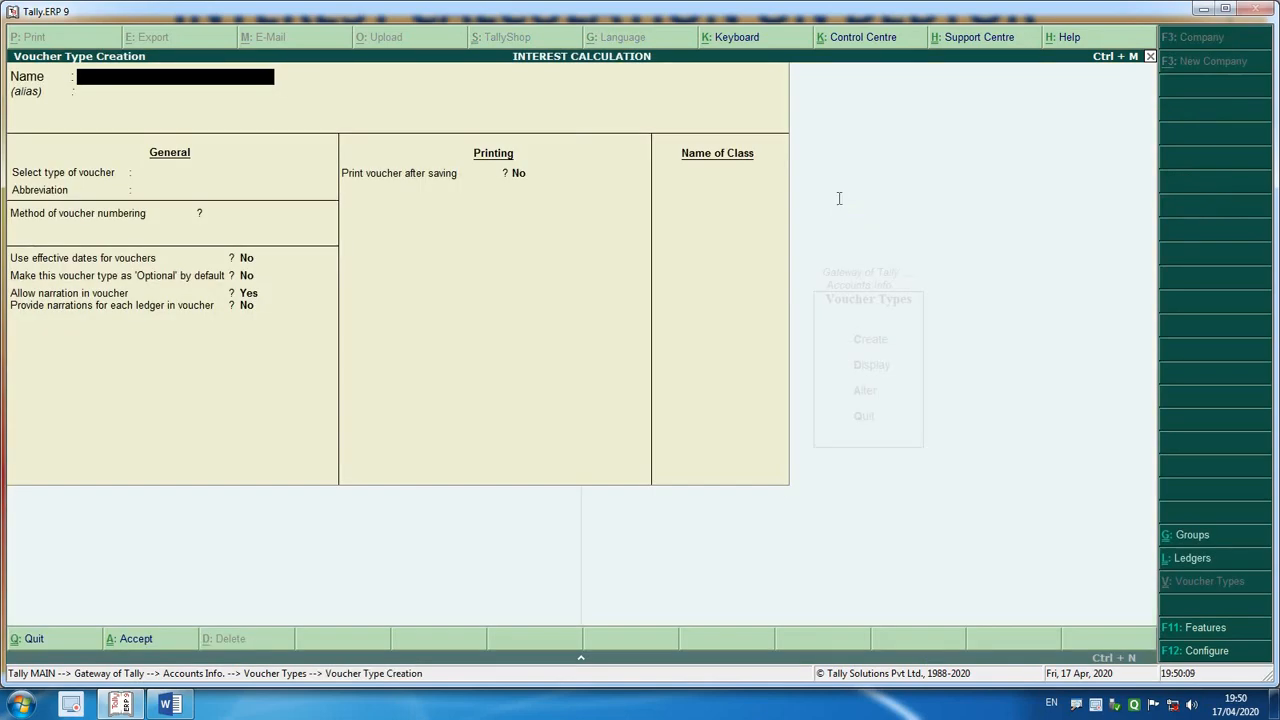
key("alt+Tab")
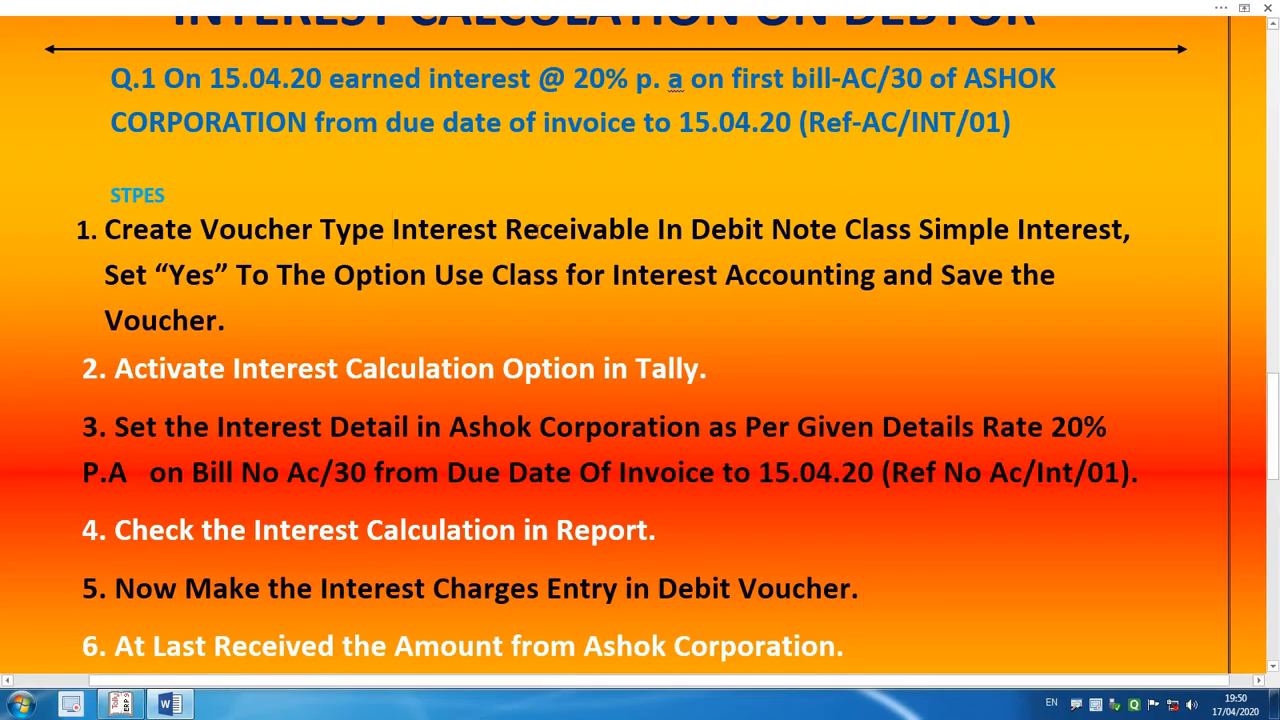
left_click_drag(393, 229, 652, 229)
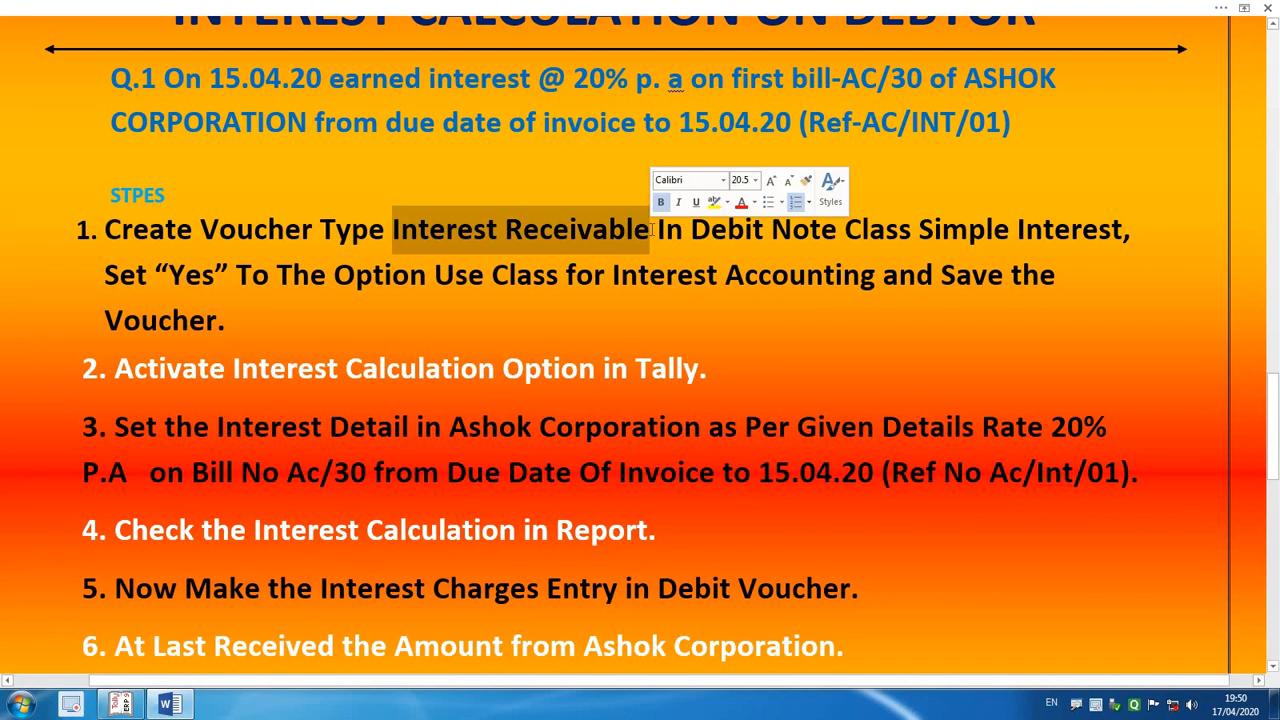
key("ctrl+alt+c")
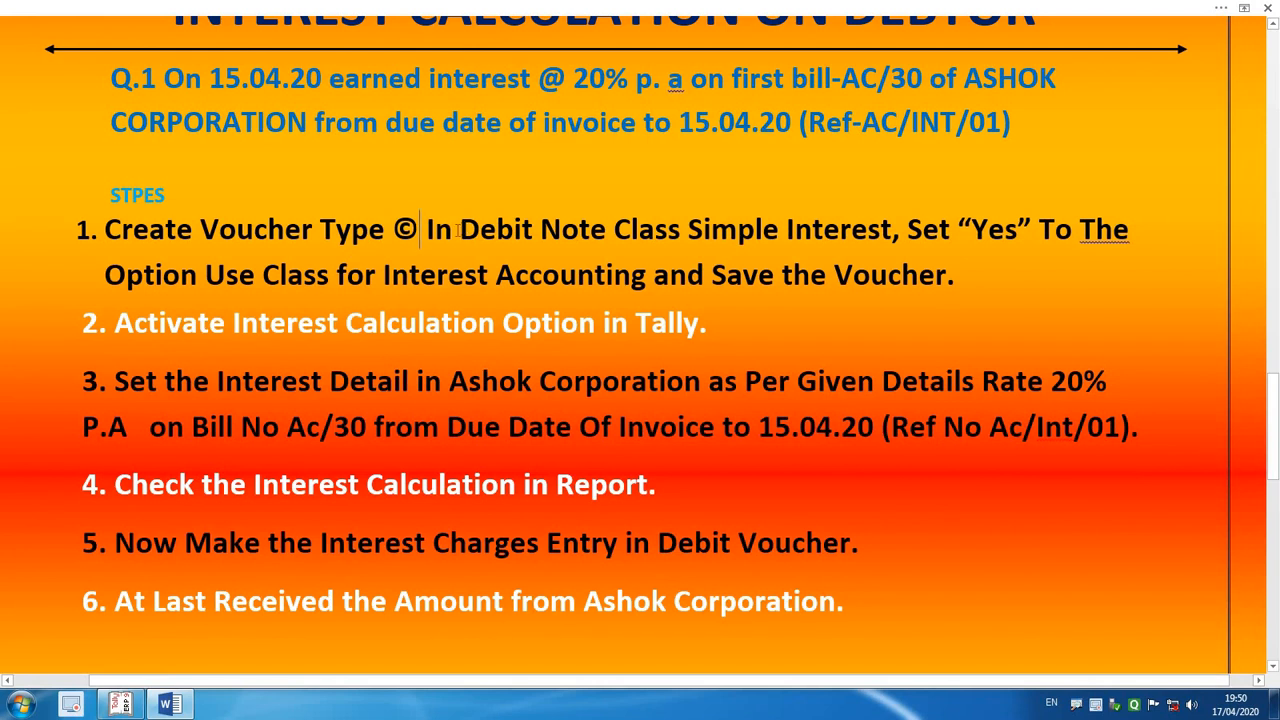
key("ctrl+z")
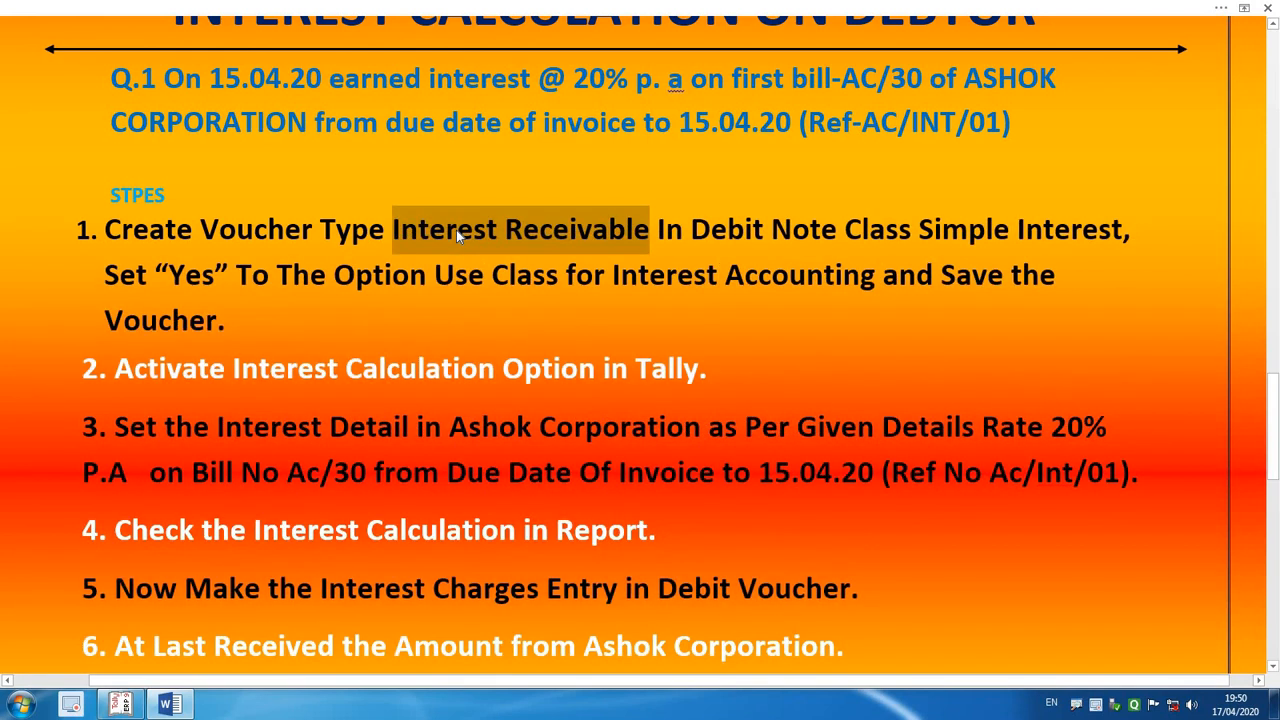
key("ctrl+alt+c")
key("ctrl+alt+c")
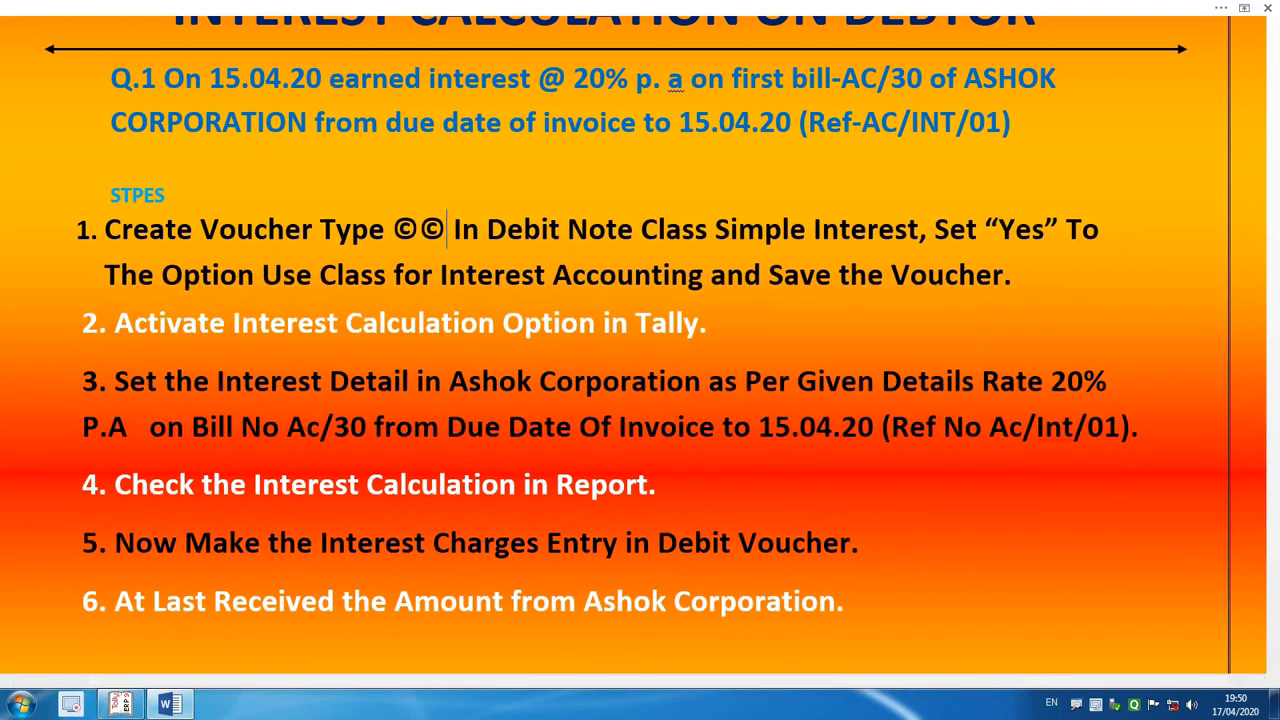
key("ctrl+z")
key("ctrl+z")
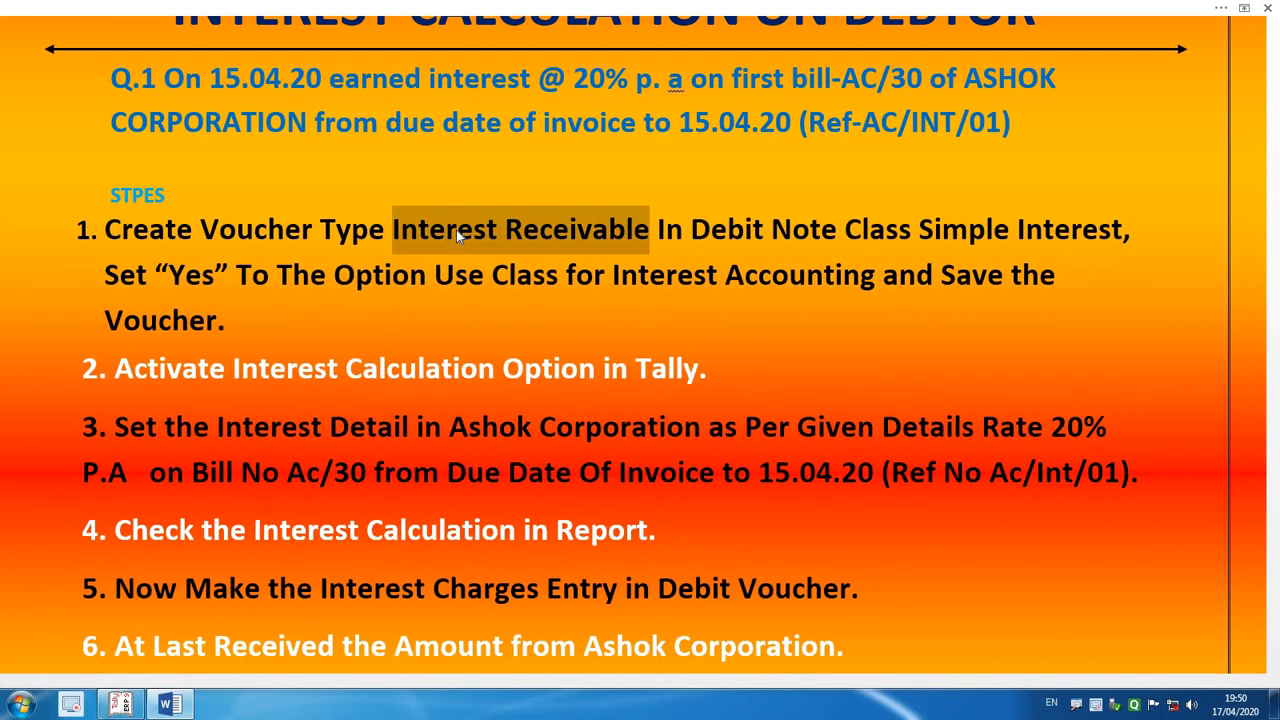
Return to Tally.ERP 9 and name the new voucher type Interest Receivable
key("alt+Tab")
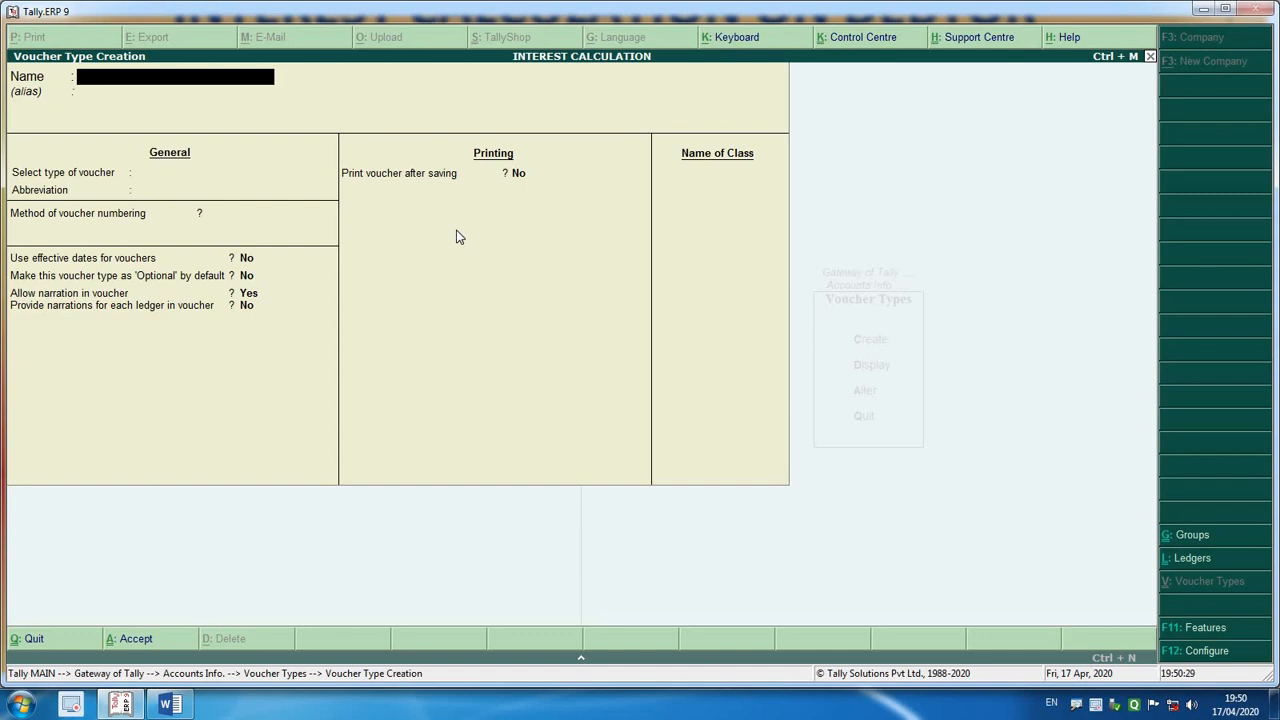
key("ctrl+alt+v")
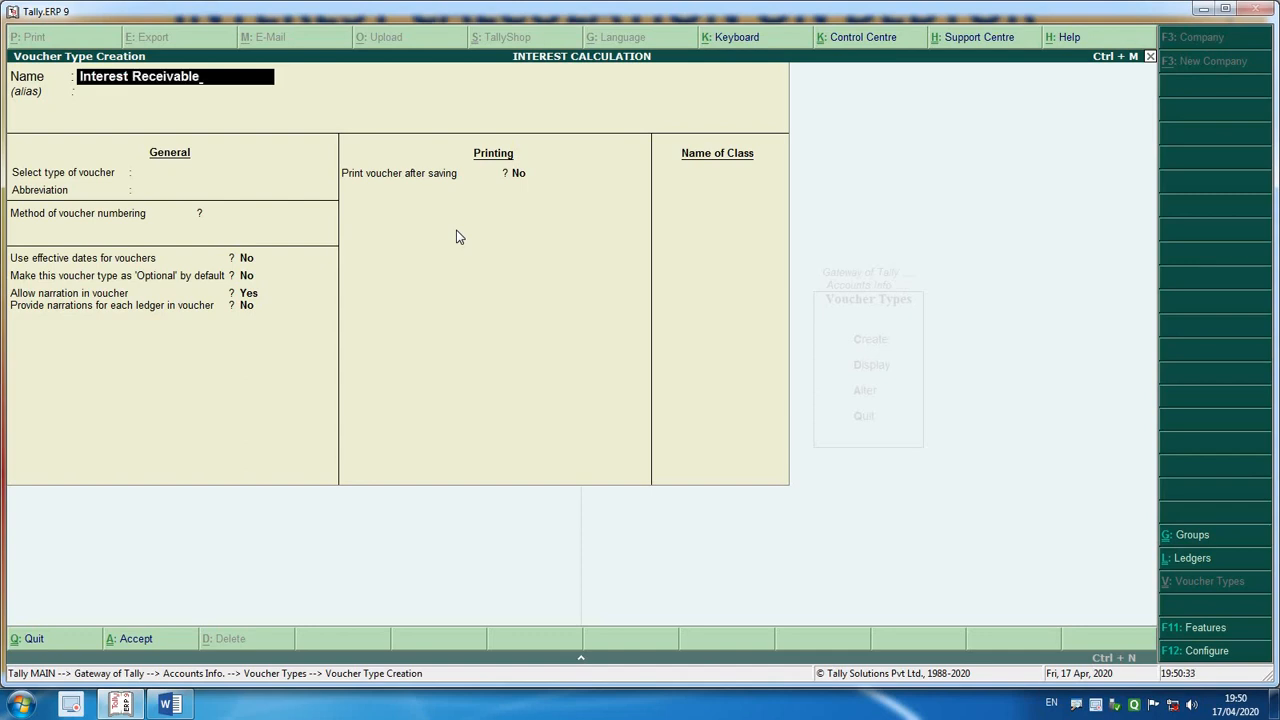
key("Return")
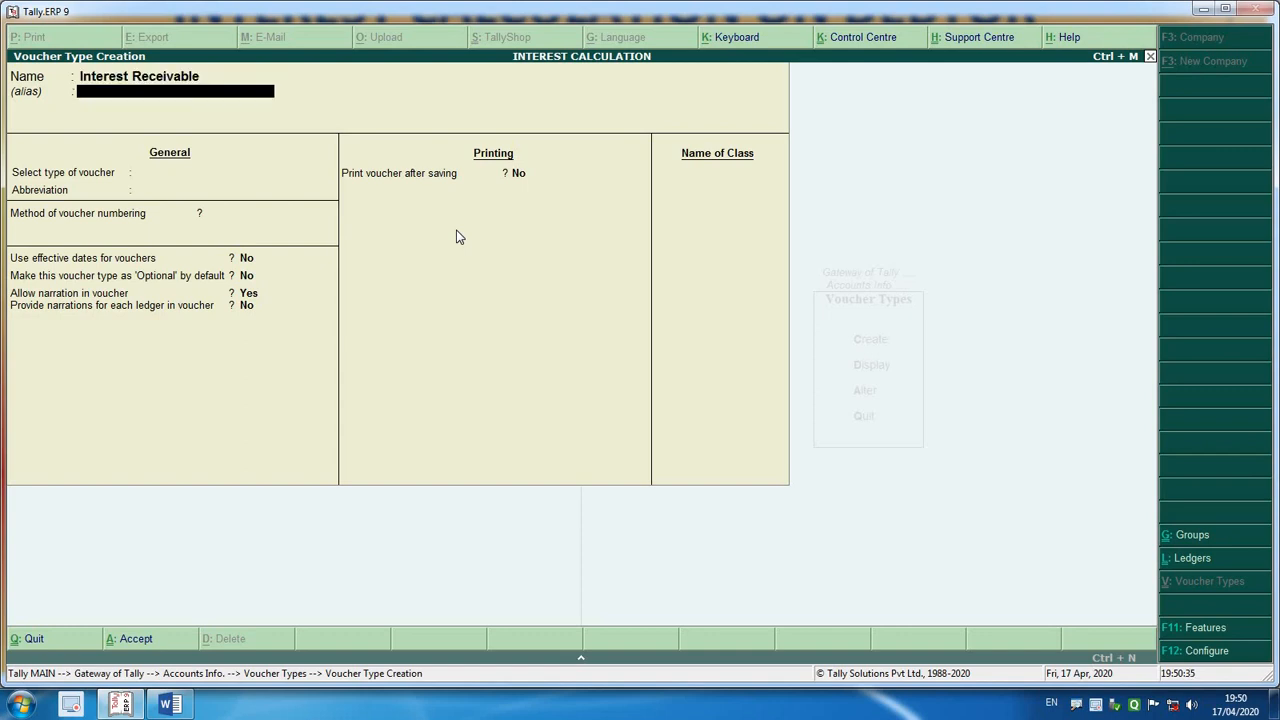
Set the type of voucher to Debit Note, leaving the alias blank and keeping the default numbering, narration and printing options
key("Return")
type("d")
key("Down")
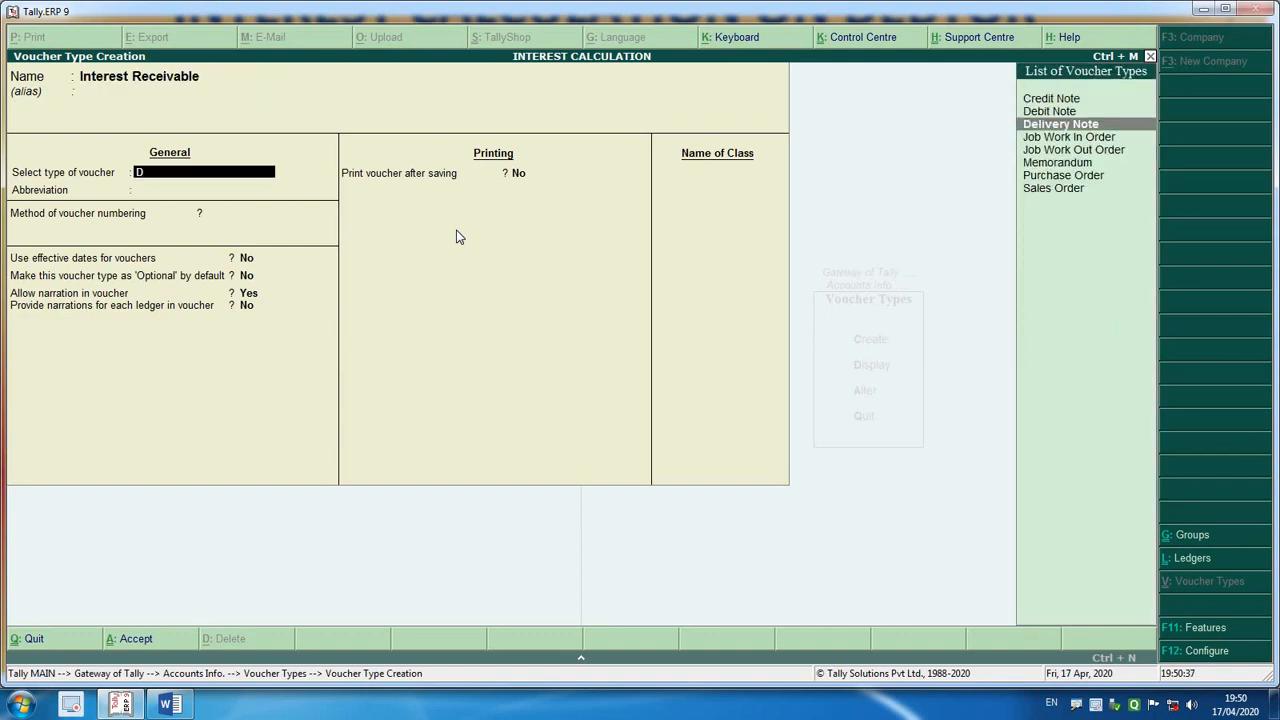
key("Up")
key("Return")
key("Return")
key("Return")
key("Return")
key("Return")
key("Return")
key("Return")
key("Return")
key("Return")
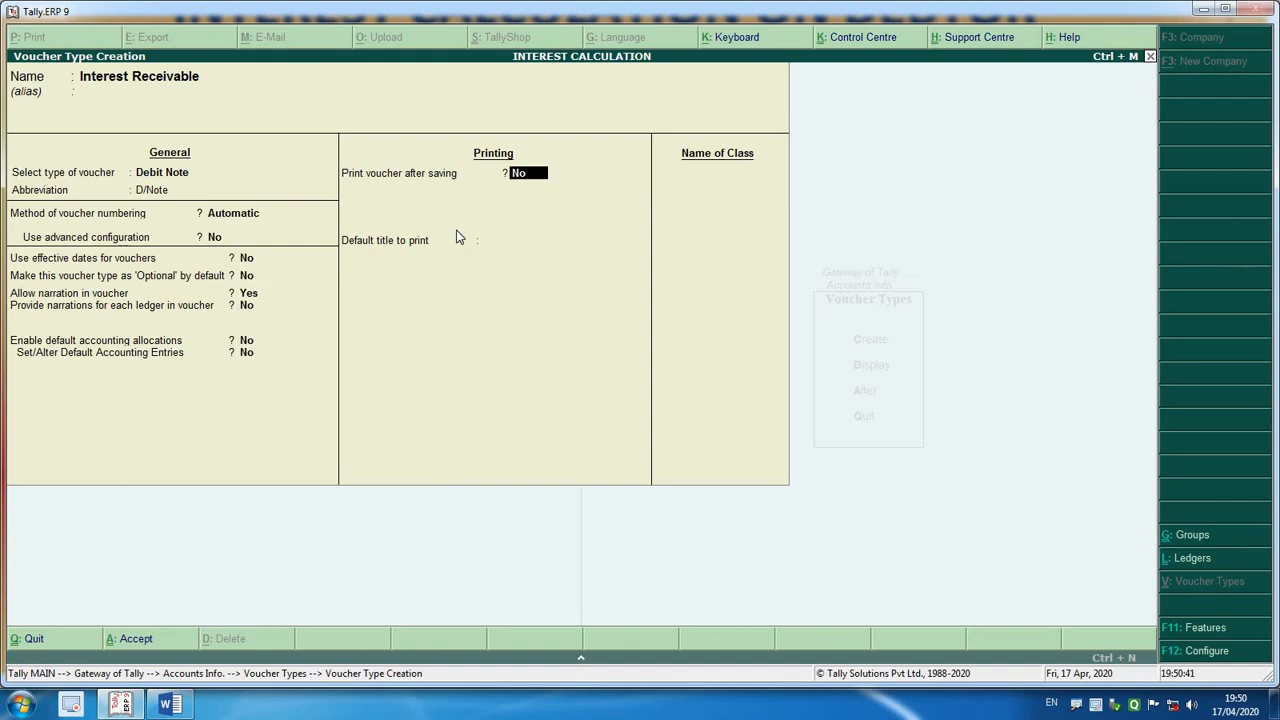
key("Return")
key("Return")
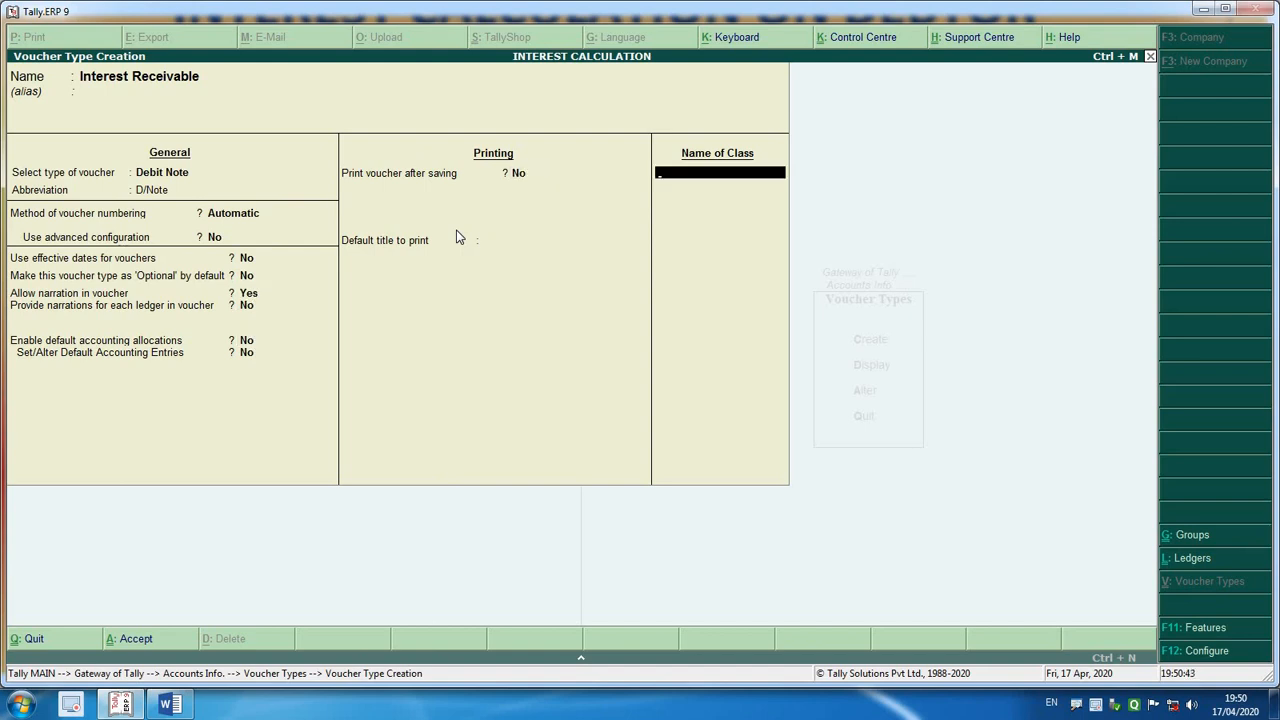
Add a SIMPLE INTEREST class used for interest accounting, with amounts not treated as compound interest
type("SIMPLE INTERS")
type("ST")
key("Return")
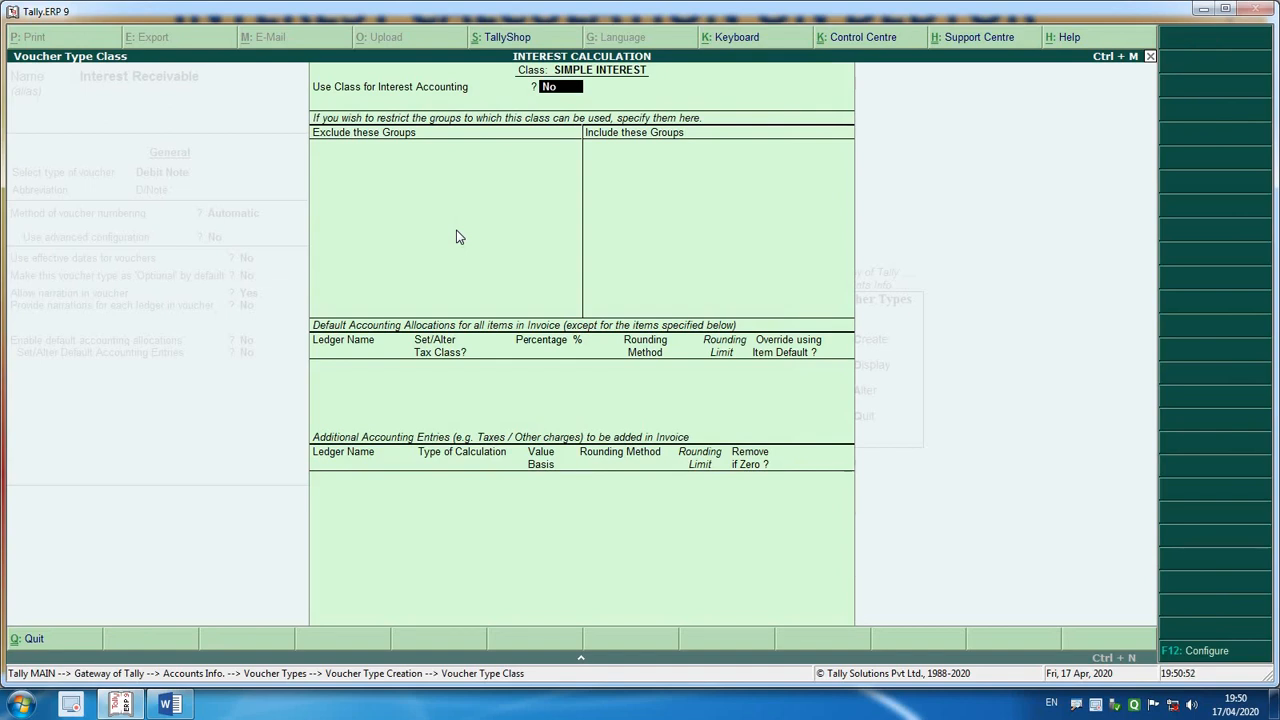
key("y")
key("Return")
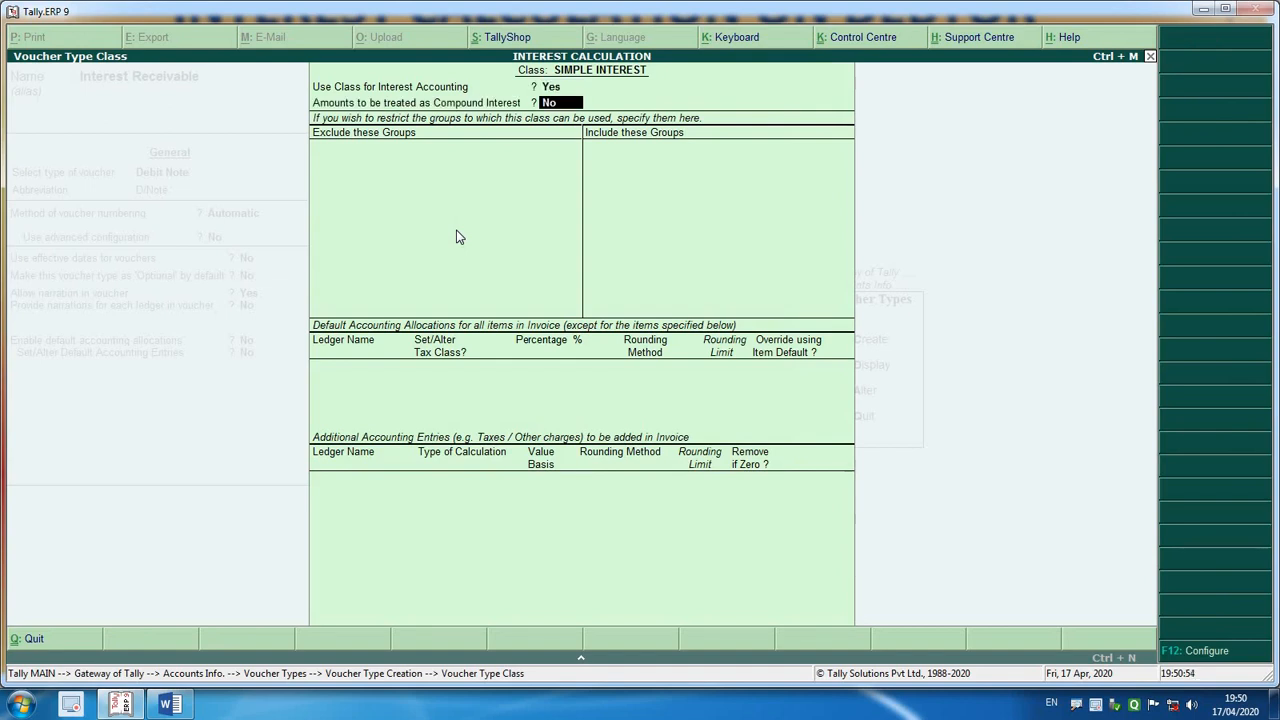
key("Return")
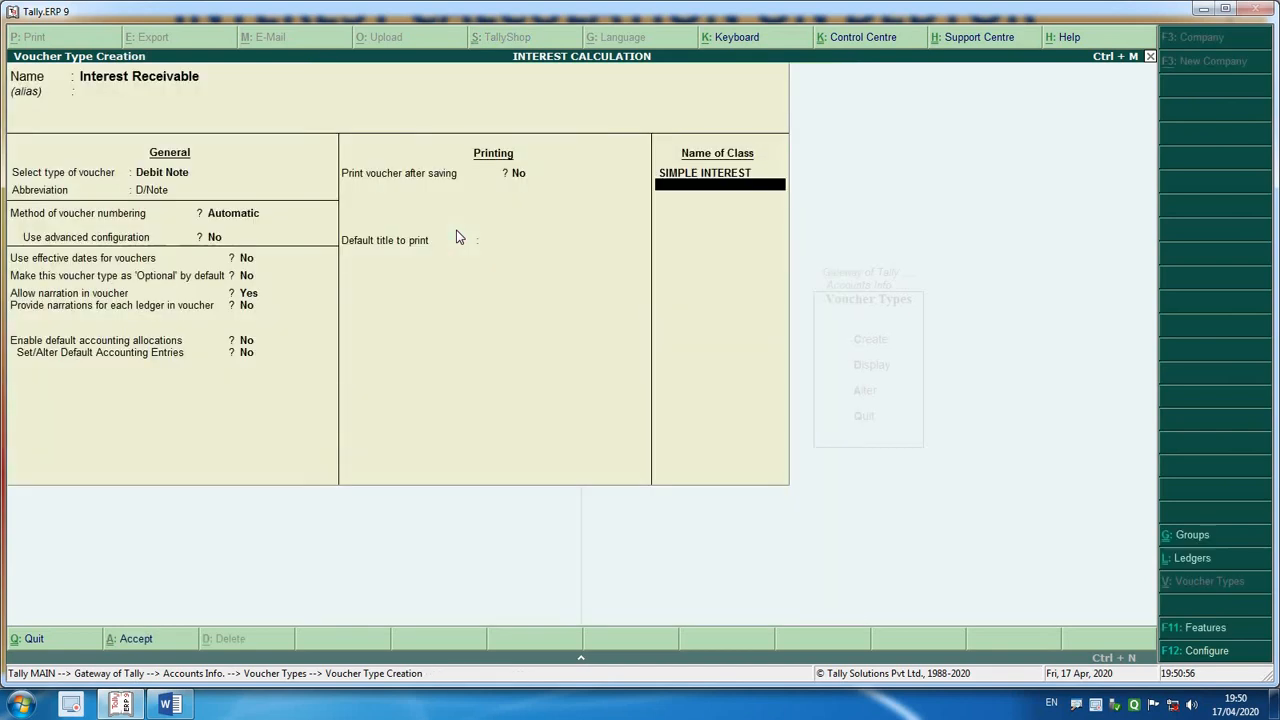
Save the Interest Receivable voucher type and return to the Gateway of Tally
key("Return")
key("y")
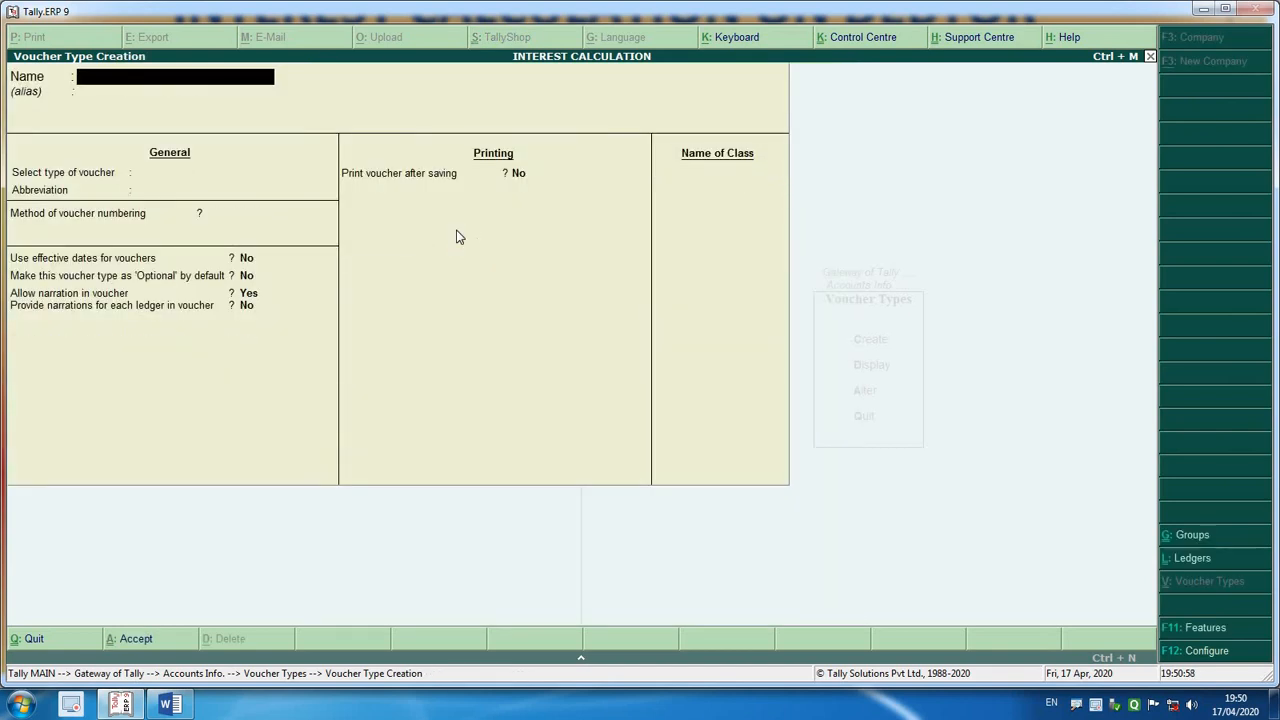
key("Escape")
key("y")
key("Escape")
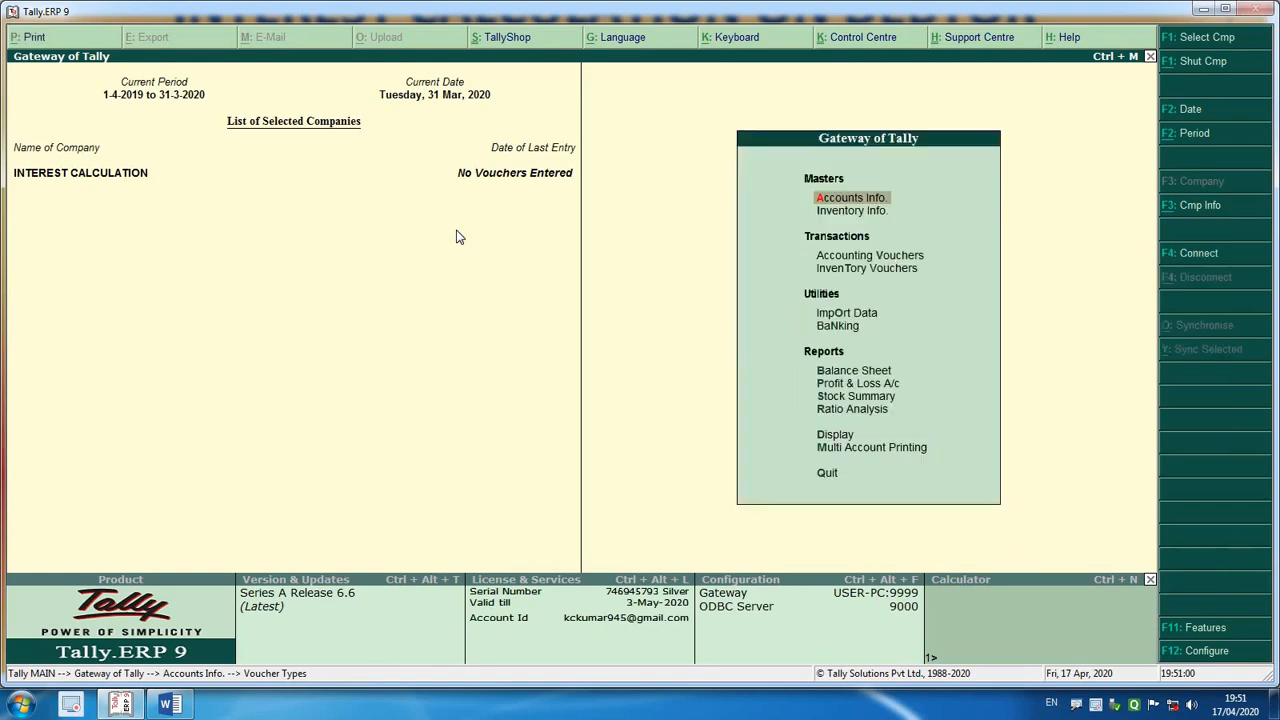
Activate interest calculation with advanced parameters in the company's accounting features and save the settings
key("alt+Tab")
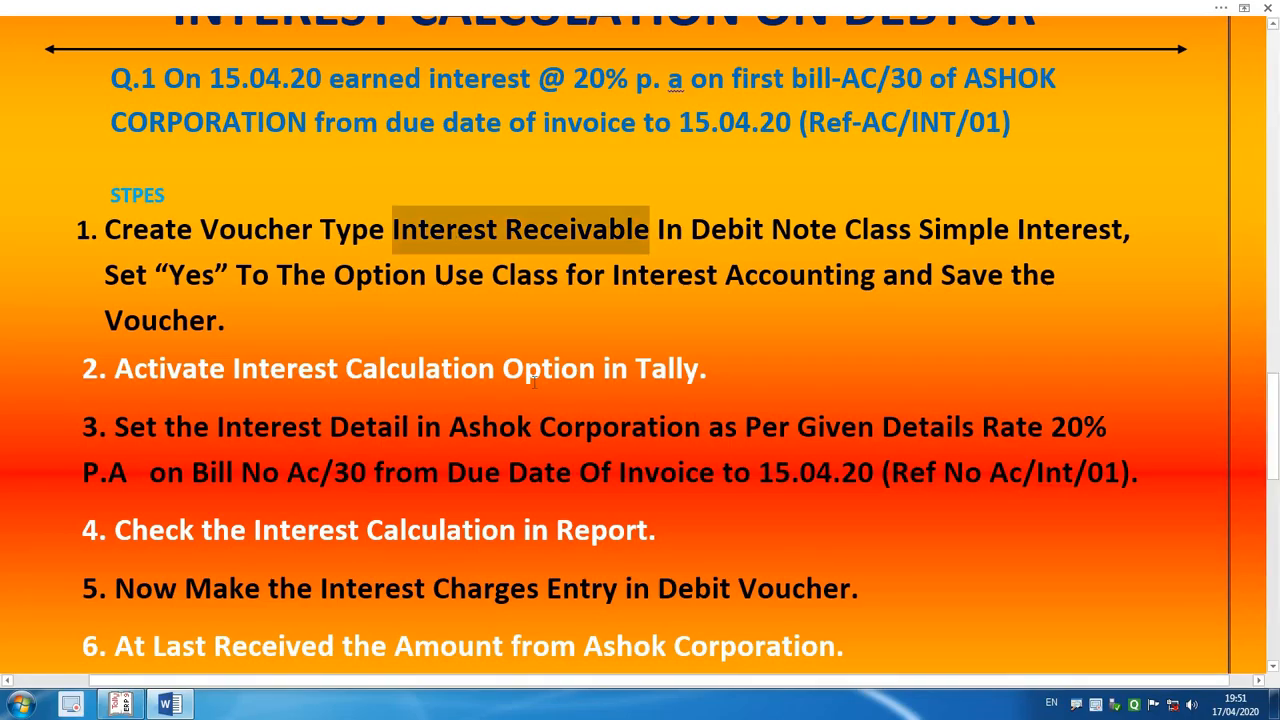
key("alt+Tab")
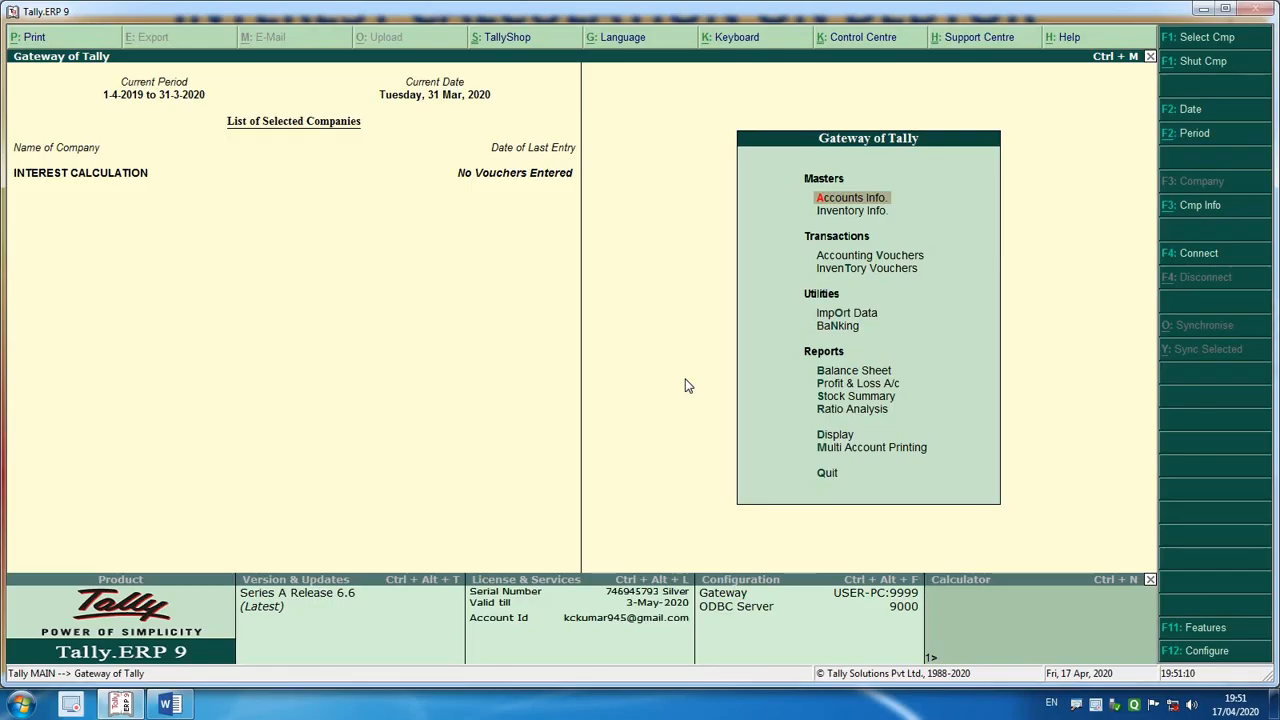
key("F11")
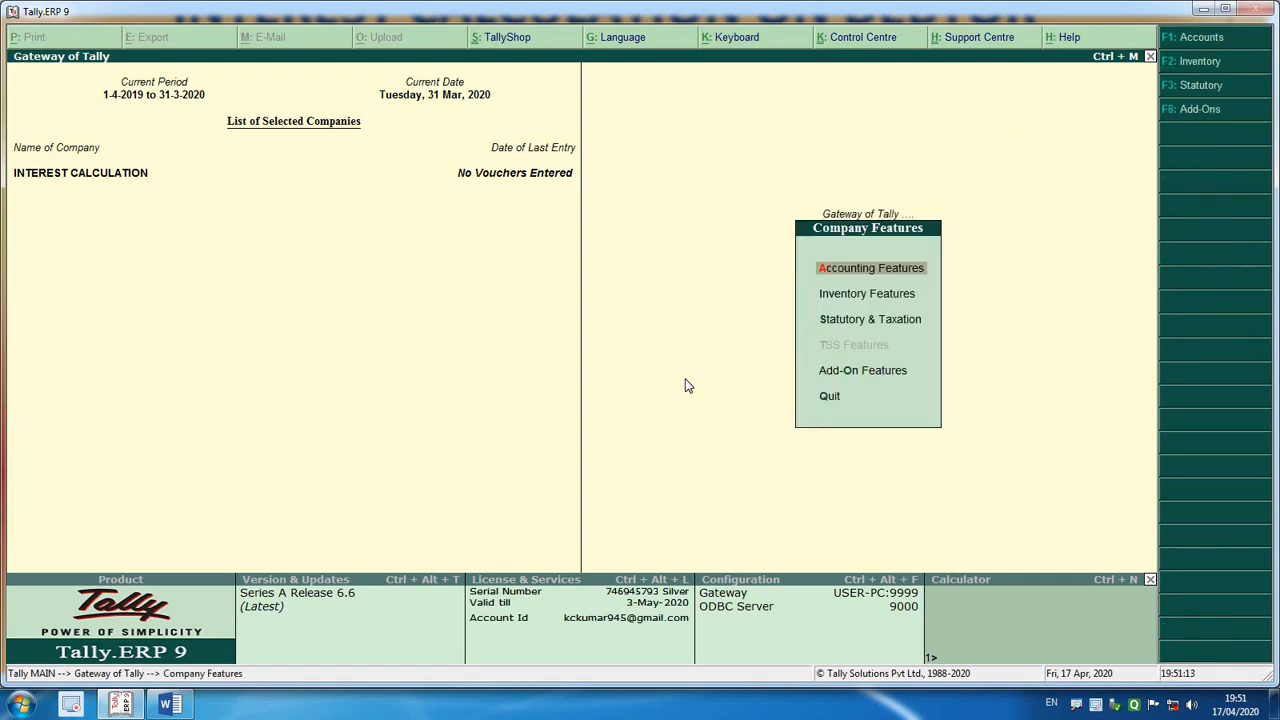
key("Return")
key("Down")
key("Down")
key("Down")
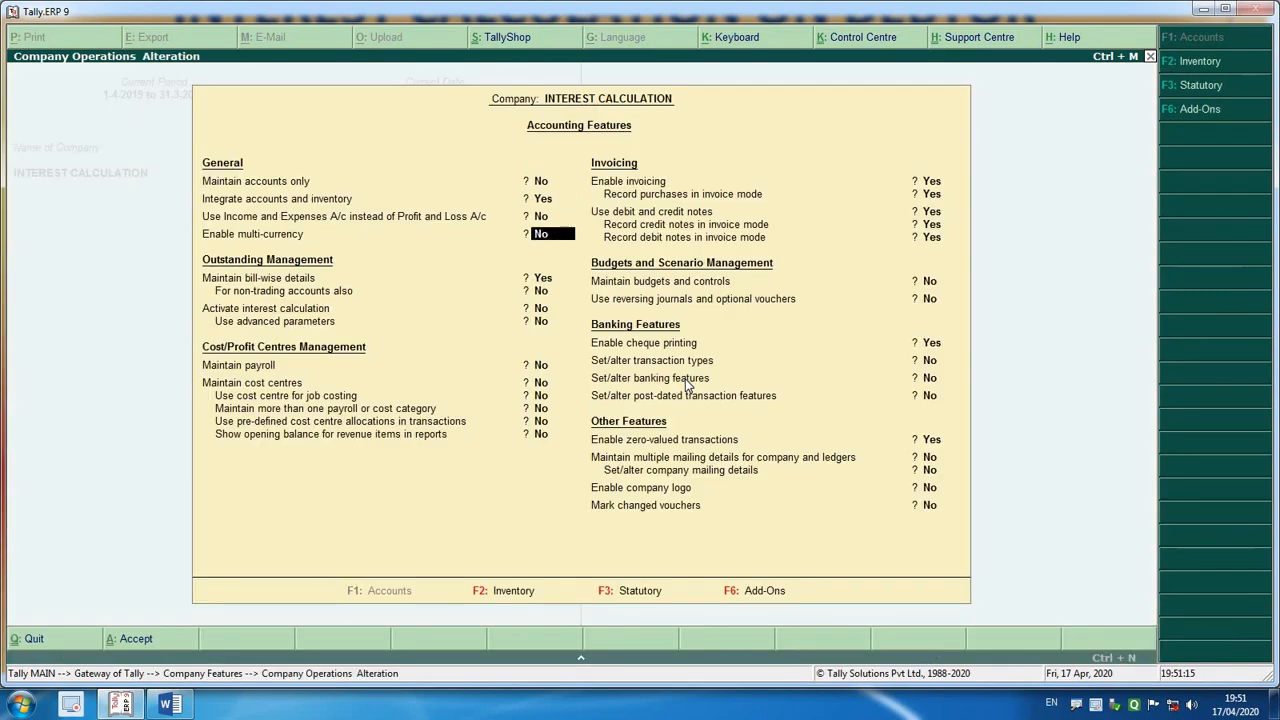
key("Down")
key("Down")
key("Down")
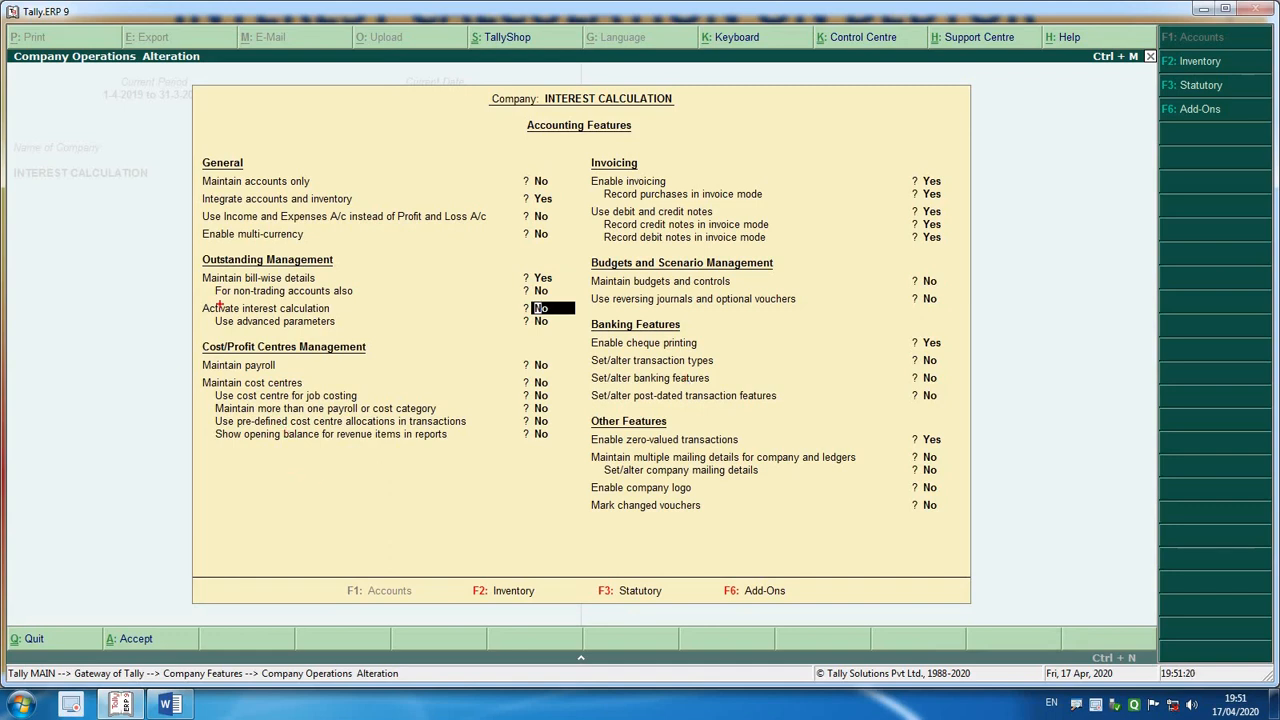
mouse_move(201, 307)
left_mouse_down()
mouse_move(266, 329)
mouse_move(394, 329)
left_mouse_up()
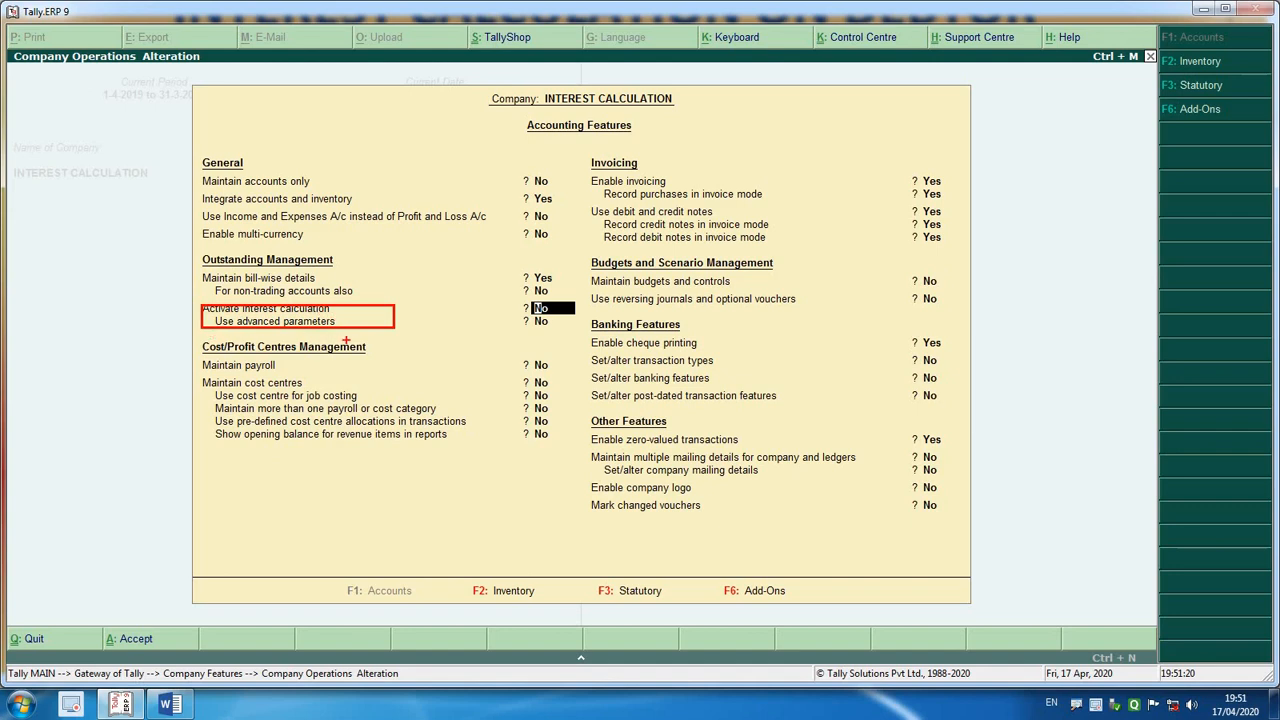
key("Escape")
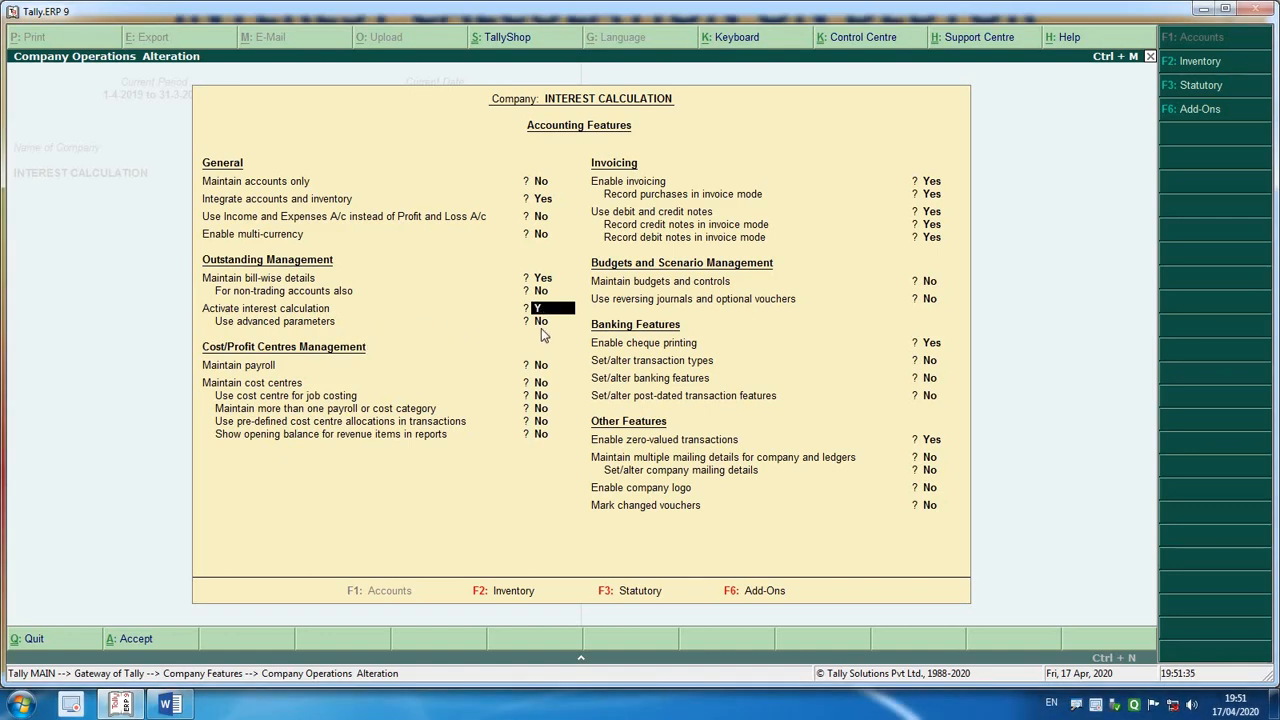
key("y")
key("y")
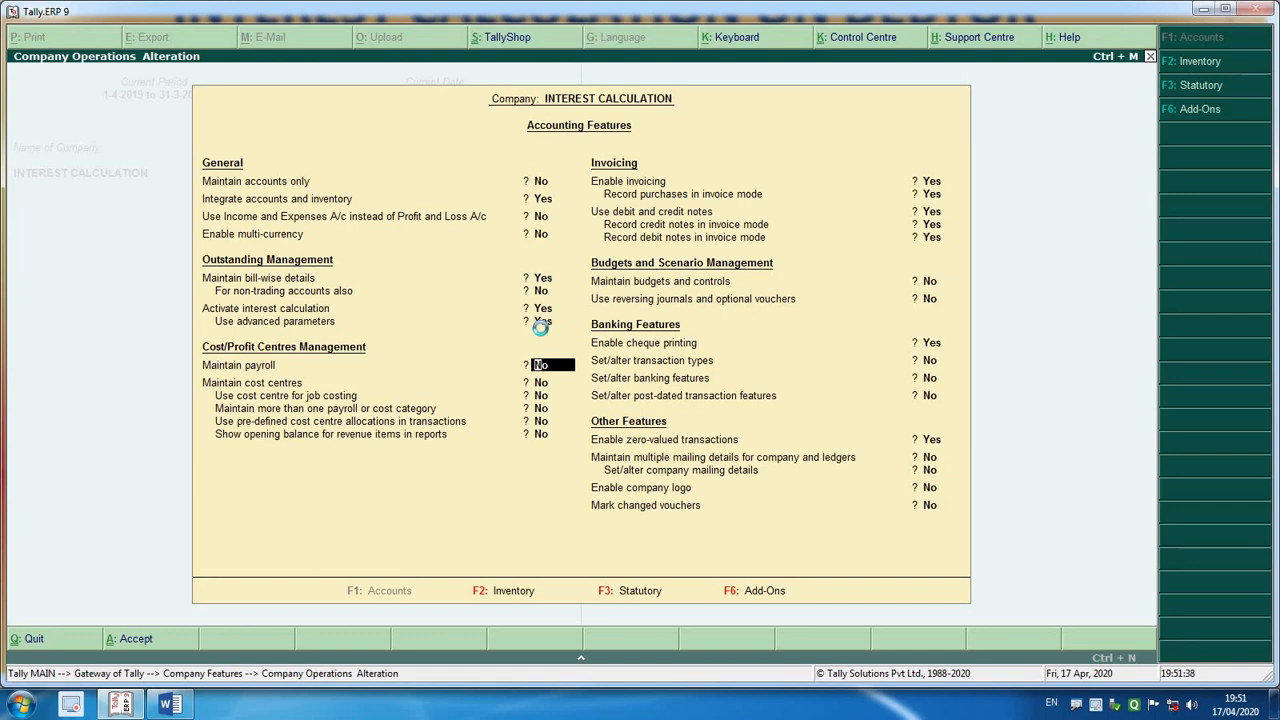
key("ctrl+a")
key("Escape")
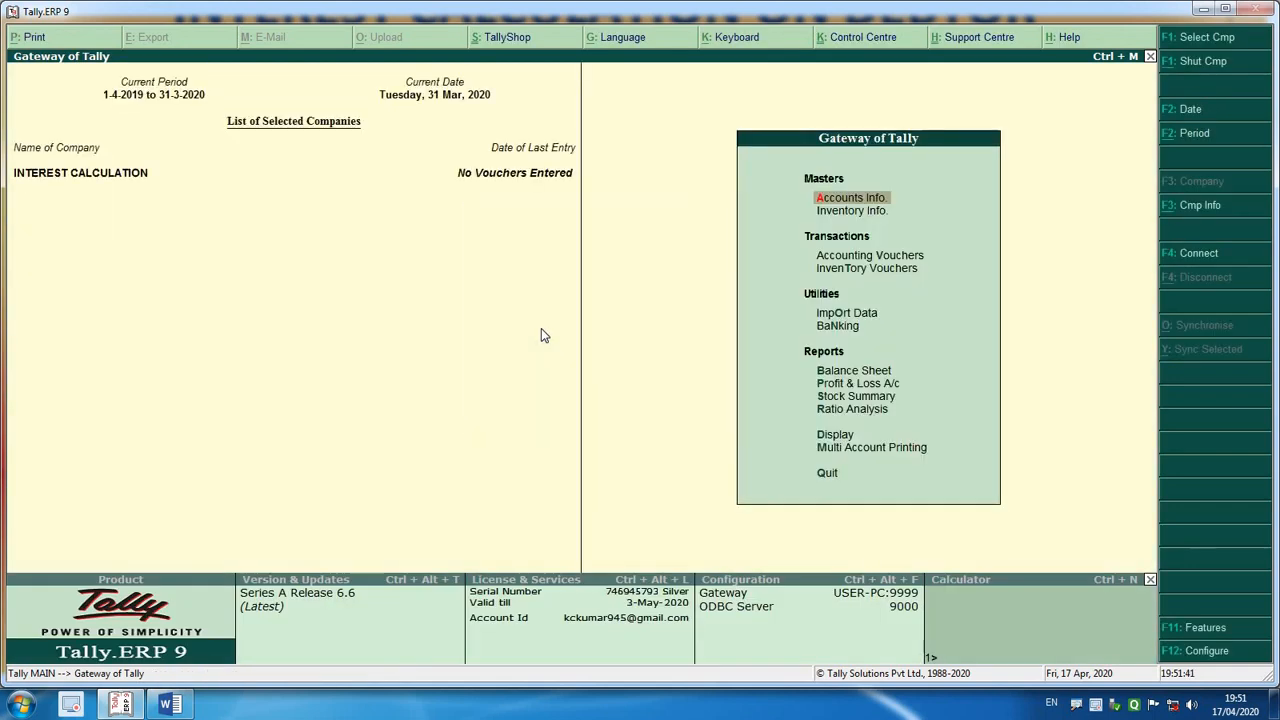
Check the next instruction in the Word document, and open the ASHOK CORPORATION ledger in Tally.ERP 9 for alteration
key("Escape")
key("Escape")
key("alt+Tab")
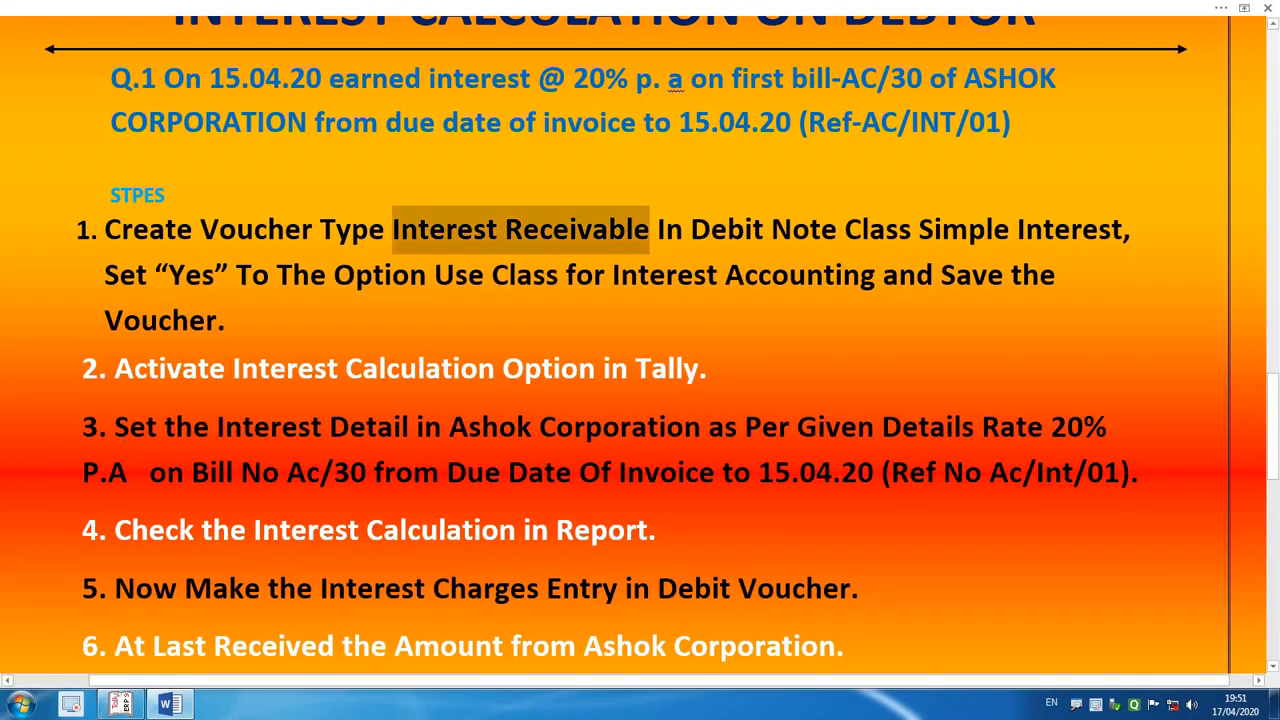
key("alt+Tab")
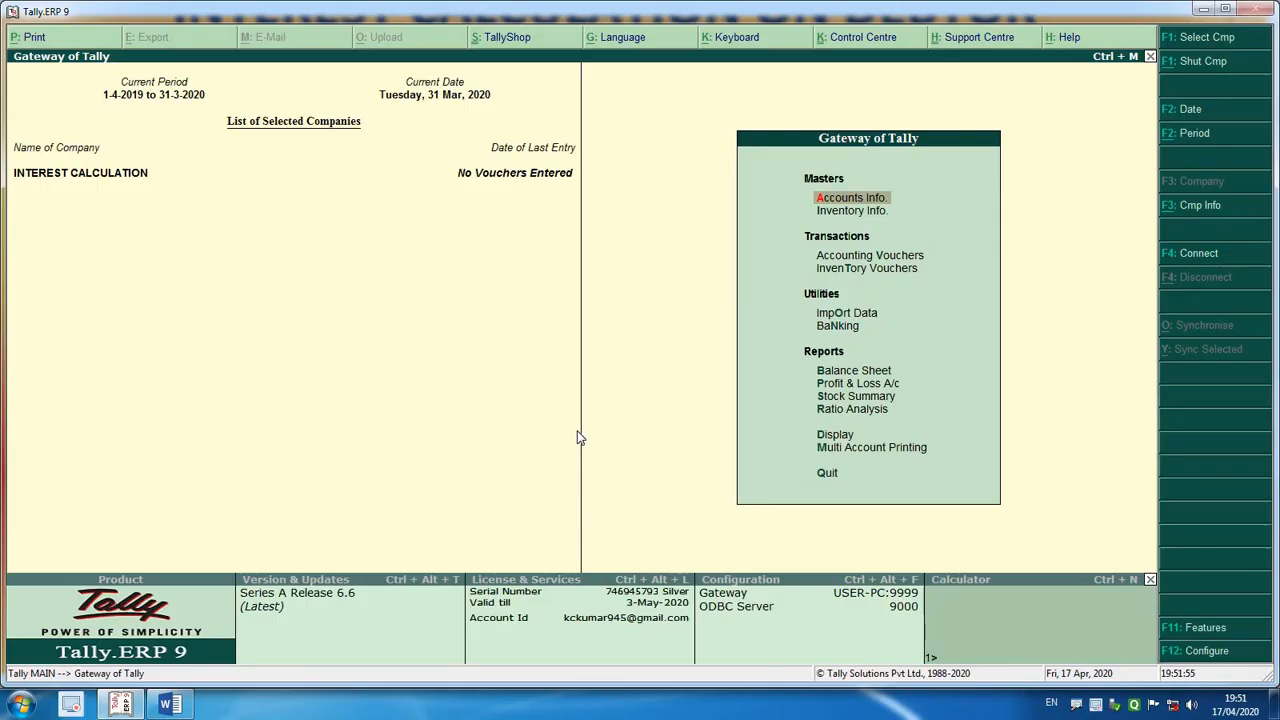
key("Return")
key("Down")
key("Down")
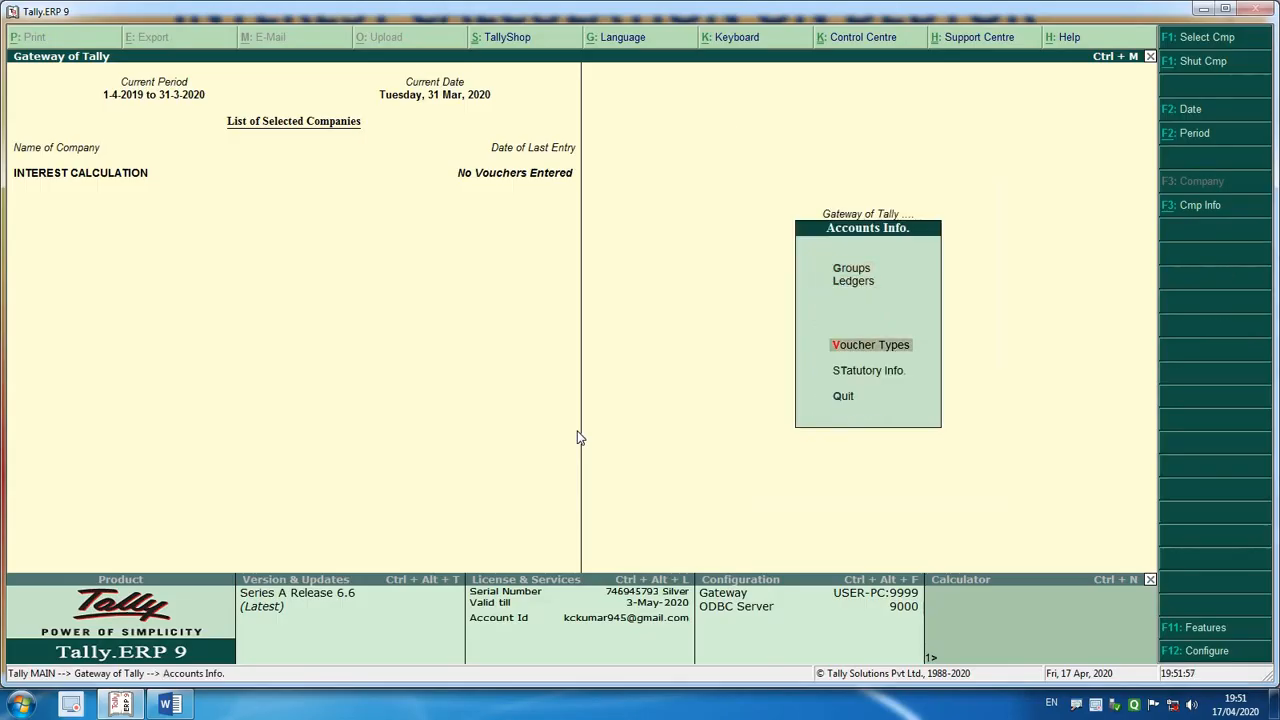
key("Up")
key("Return")
key("Down")
key("Down")
key("Return")
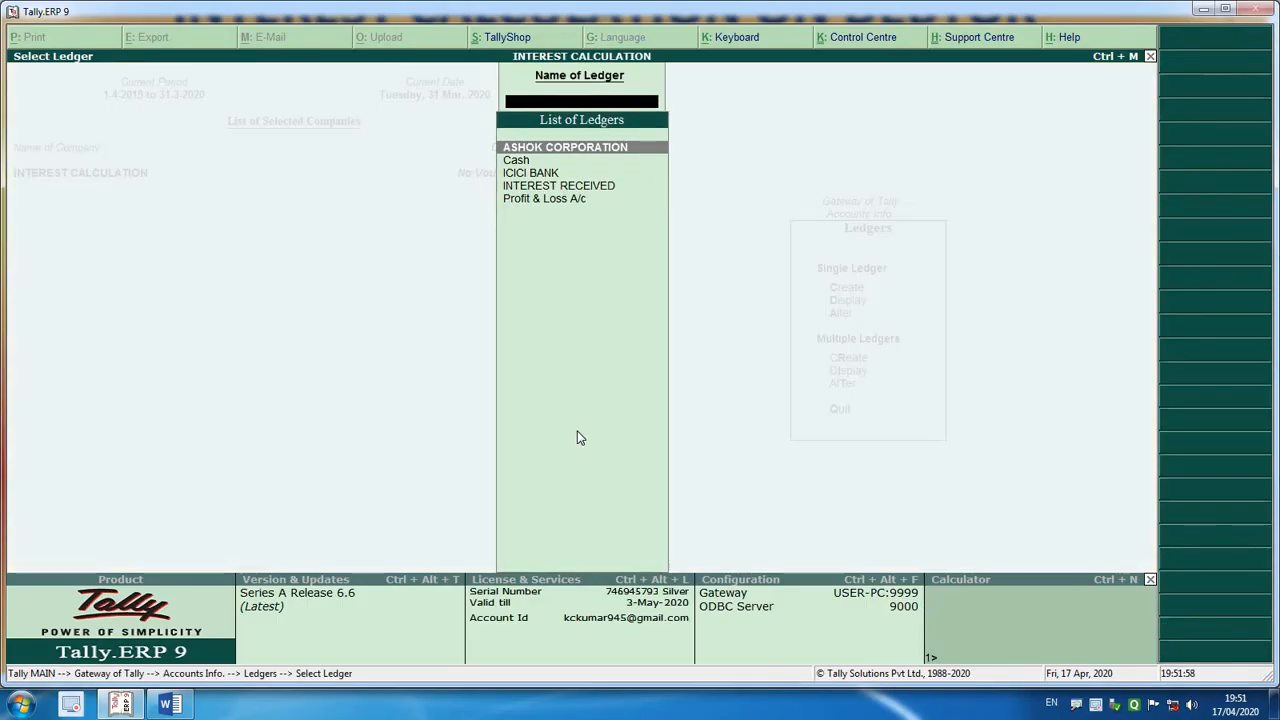
key("Return")
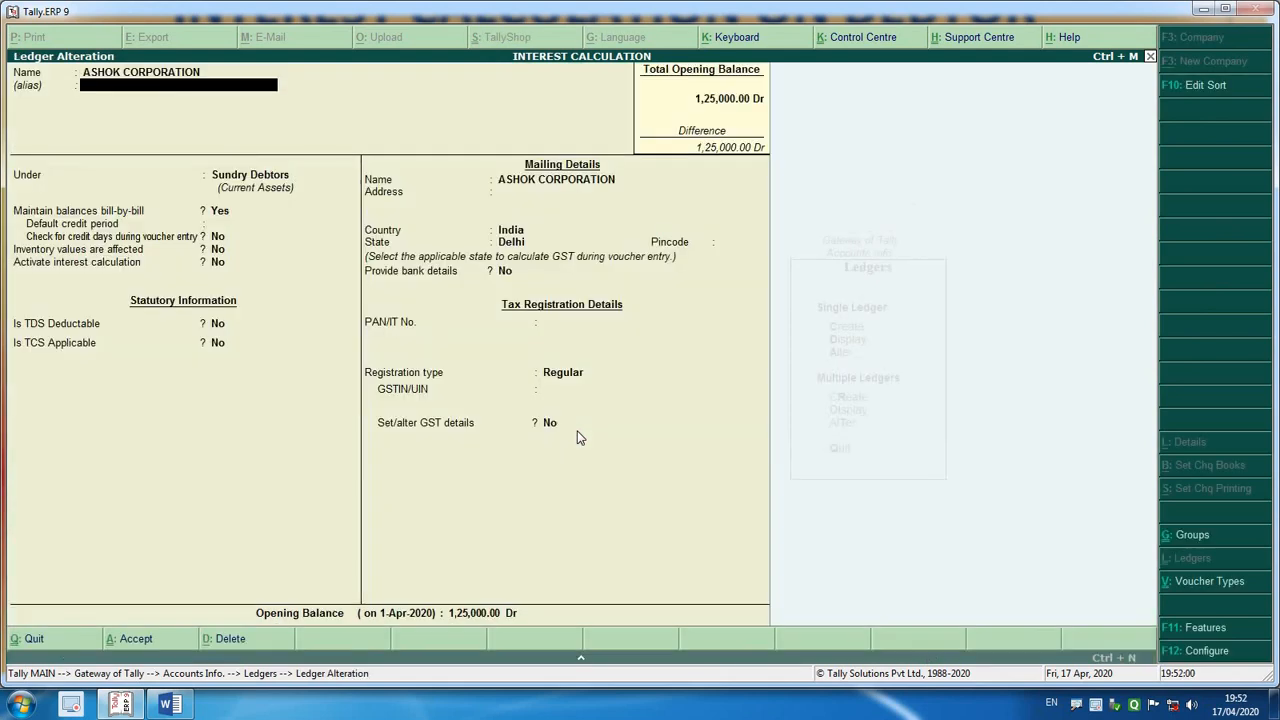
Activate interest calculation for the ASHOK CORPORATION ledger, opening its interest parameters
key("Return")
key("Return")
key("Return")
key("Return")
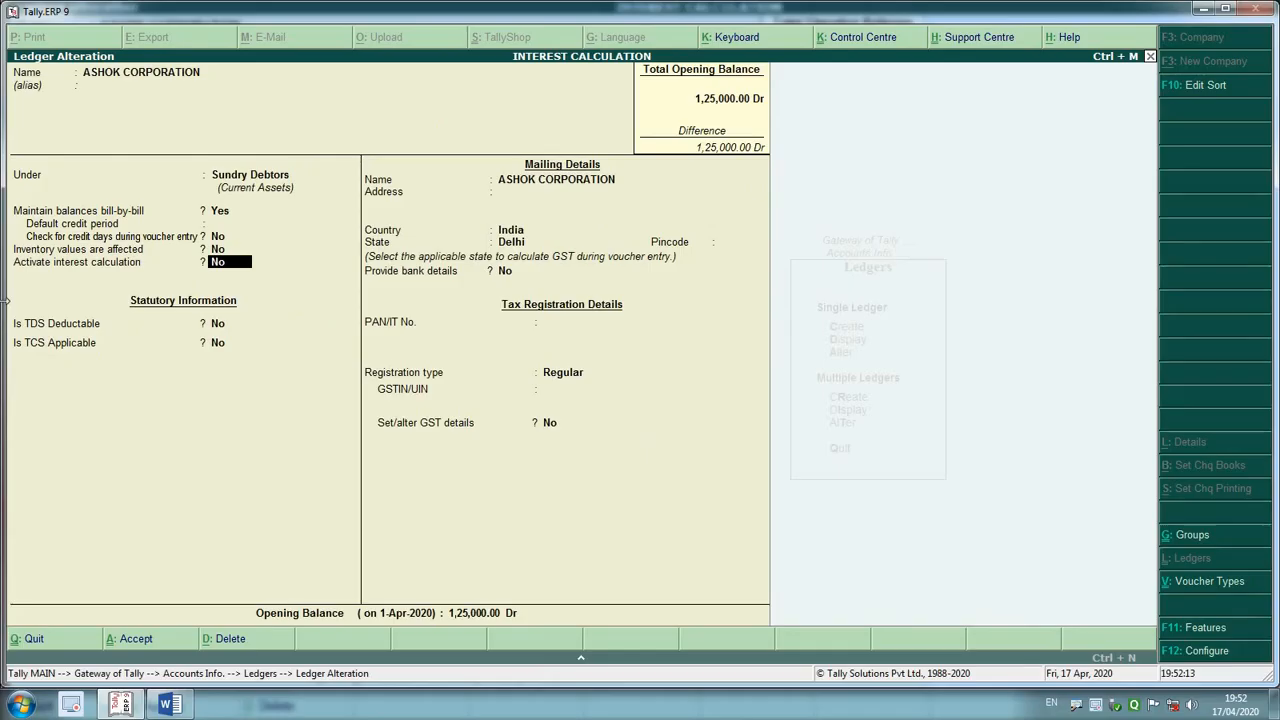
key("y")
key("Return")
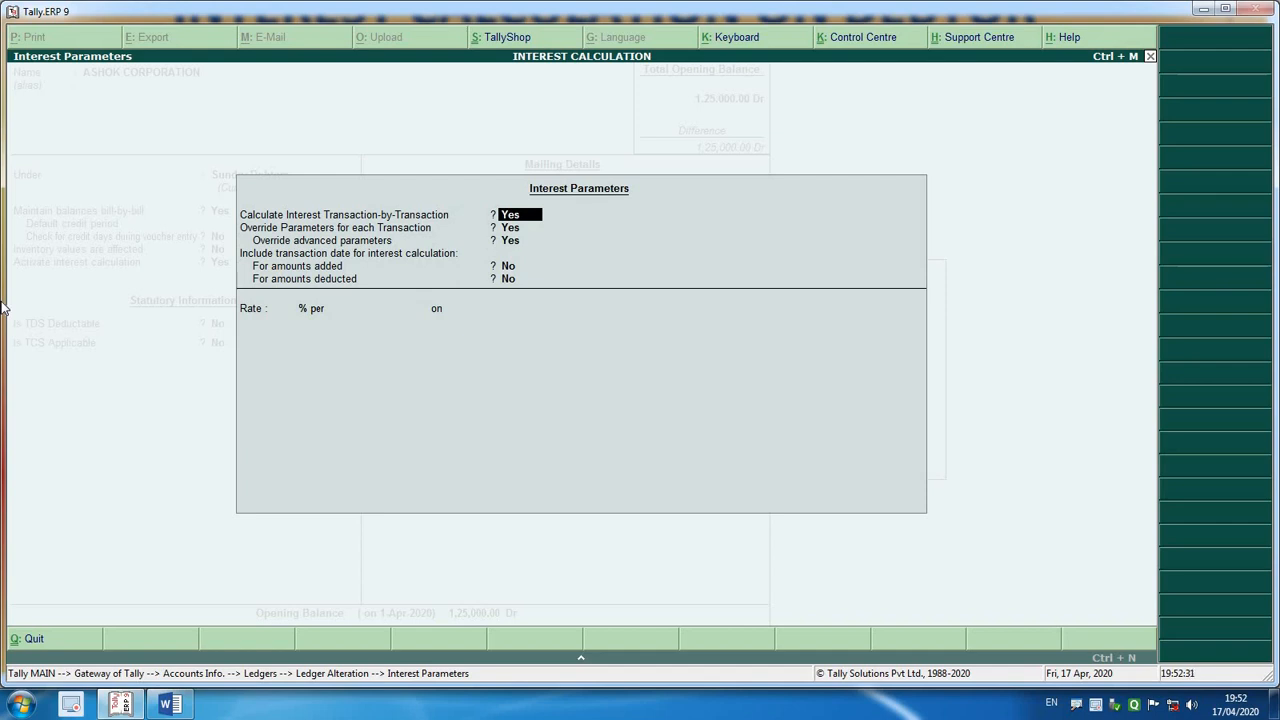
Accept transaction-by-transaction interest with overridable basic and advanced parameters, exclude transaction dates, and leave the ledger-level rate blank
key("Return")
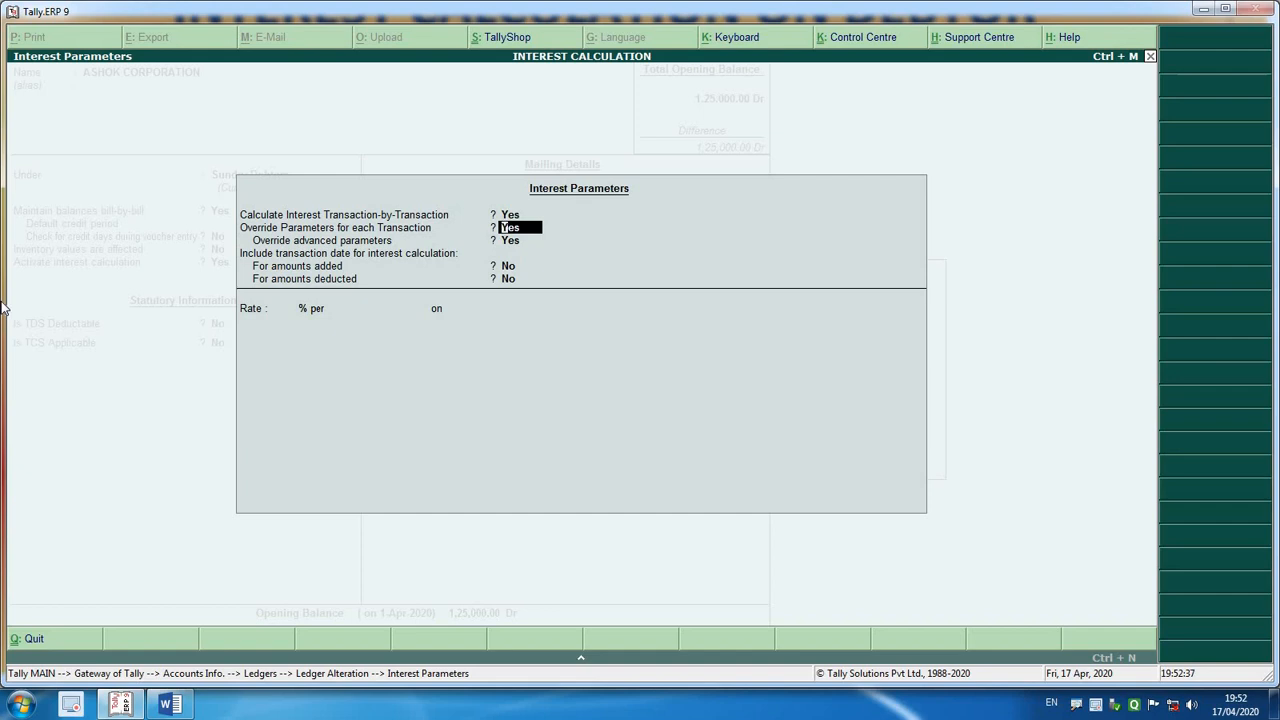
key("Return")
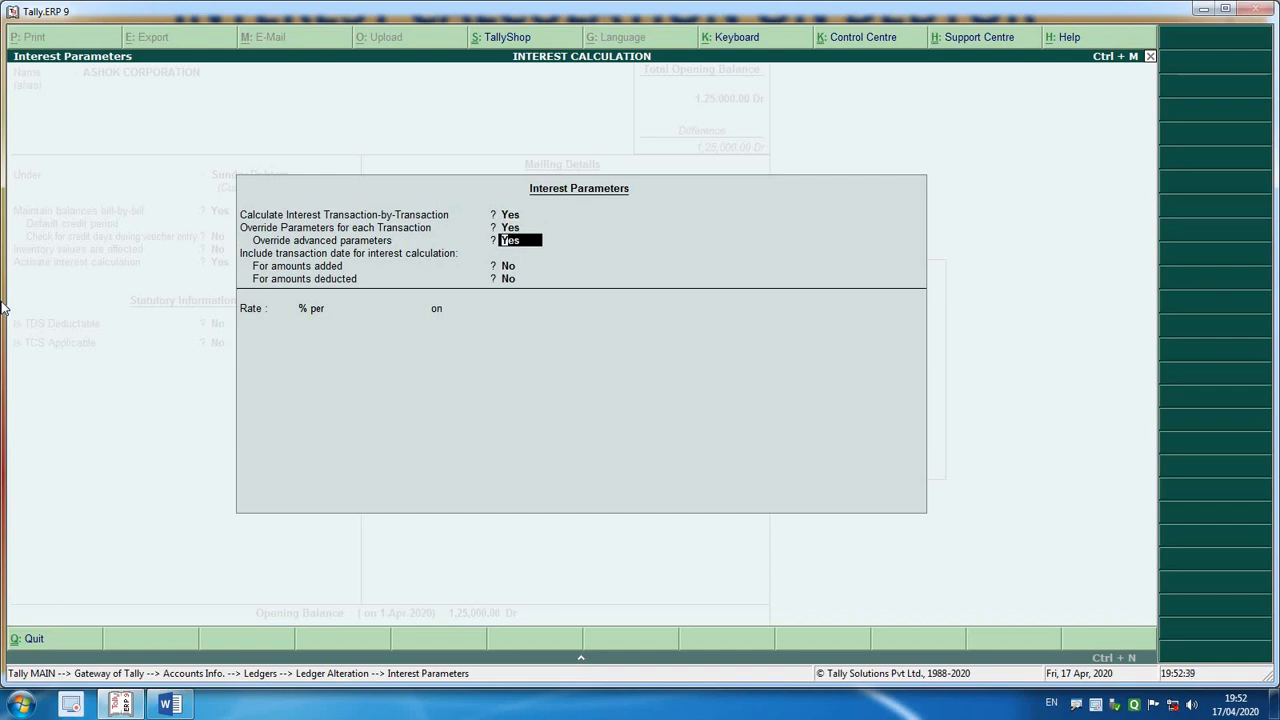
key("Return")
key("Return")
key("Return")
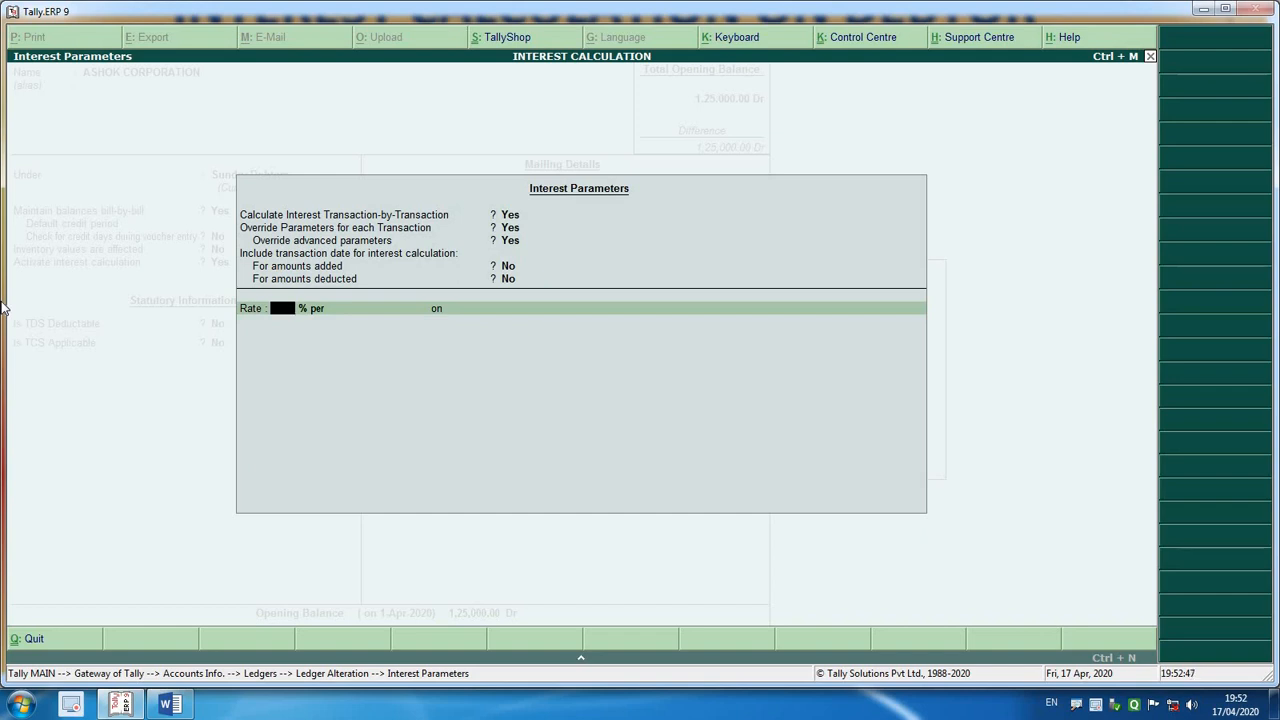
key("Return")
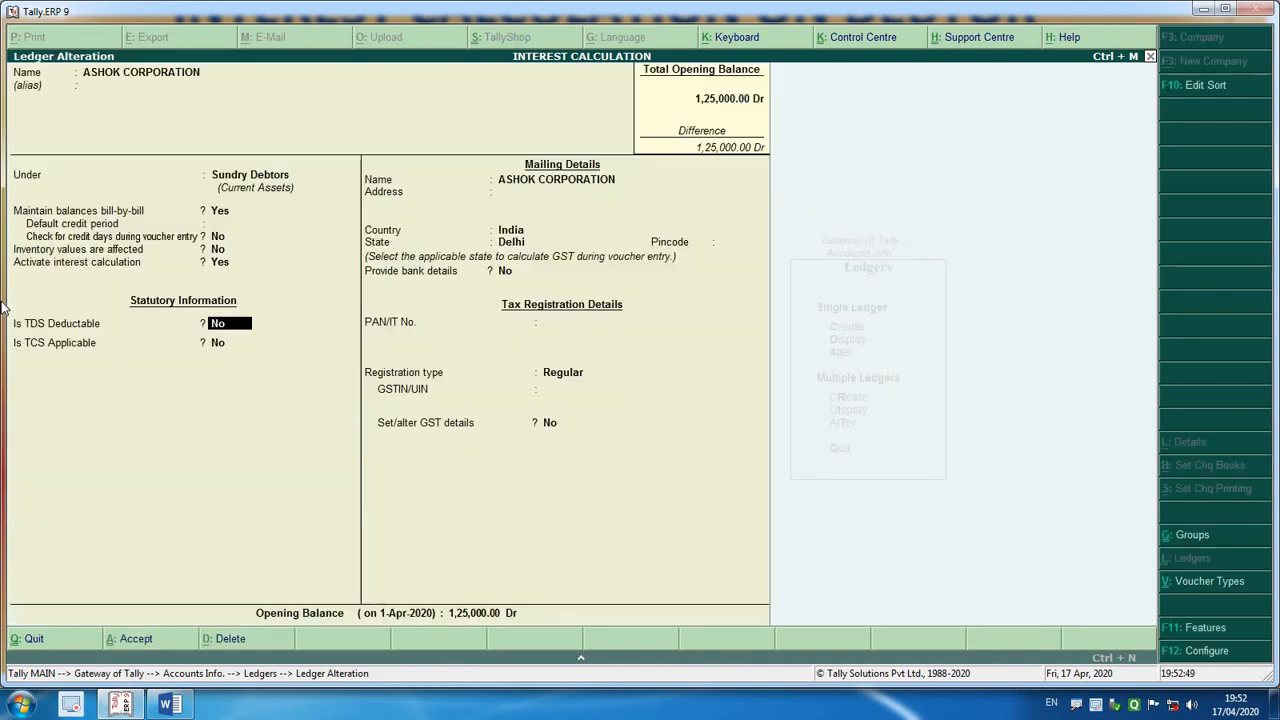
Accept the remaining statutory, mailing and tax details of the ledger and open the bill-wise breakup of its opening balance
key("Return")
key("Return")
key("Return")
key("Return")
key("Return")
key("Return")
key("Return")
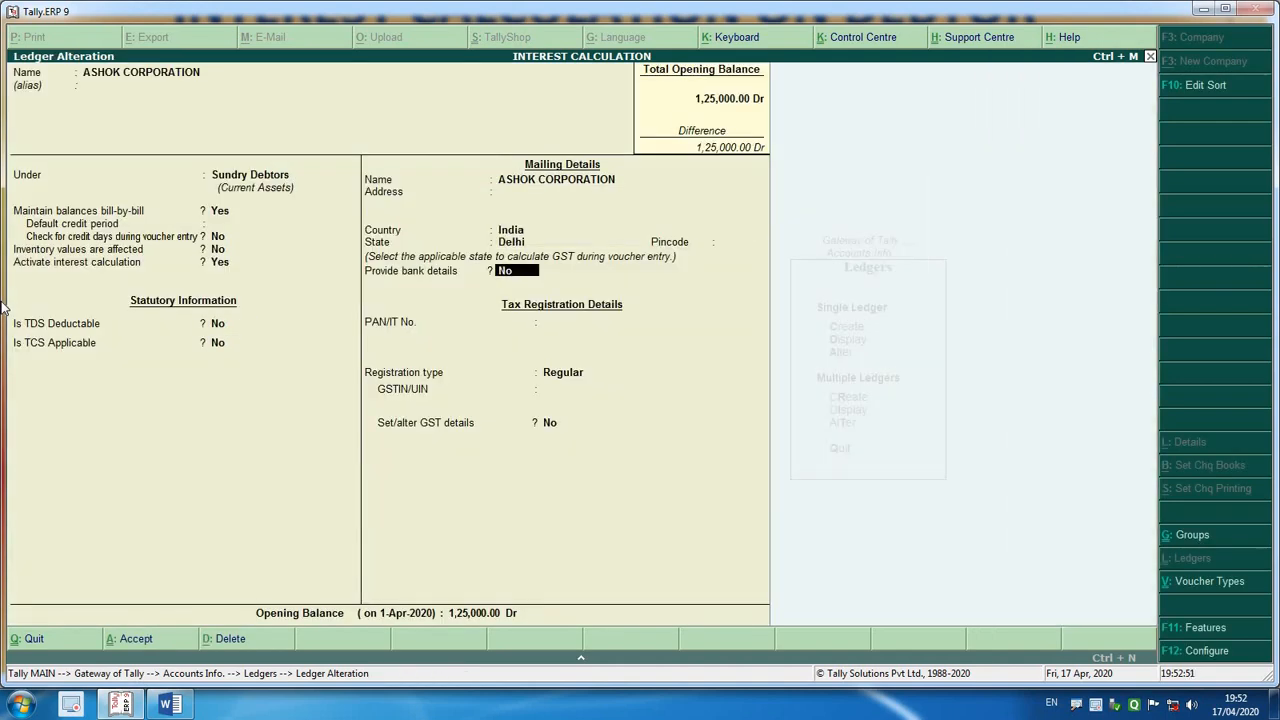
key("Return")
key("Return")
key("Return")
key("Return")
key("Return")
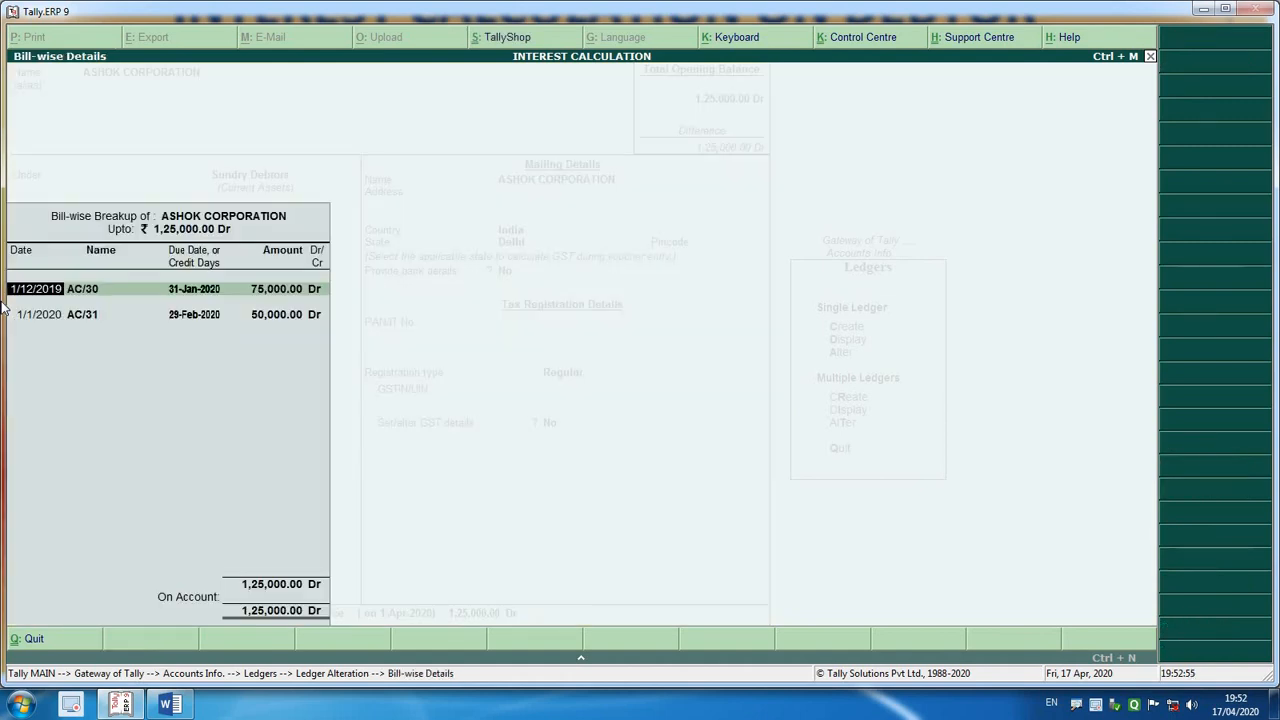
Check the question in the Word document, and open the interest parameters of bill AC/30 in Tally.ERP 9
key("alt+Tab")
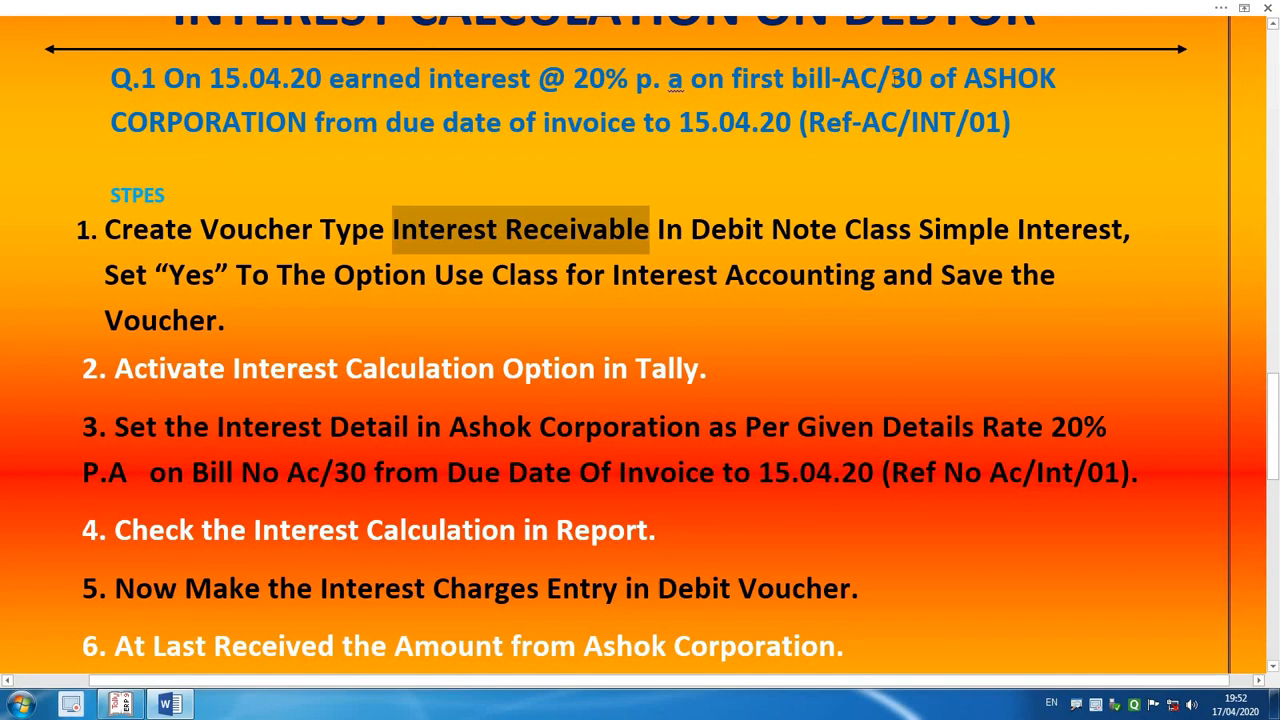
key("alt+Tab")
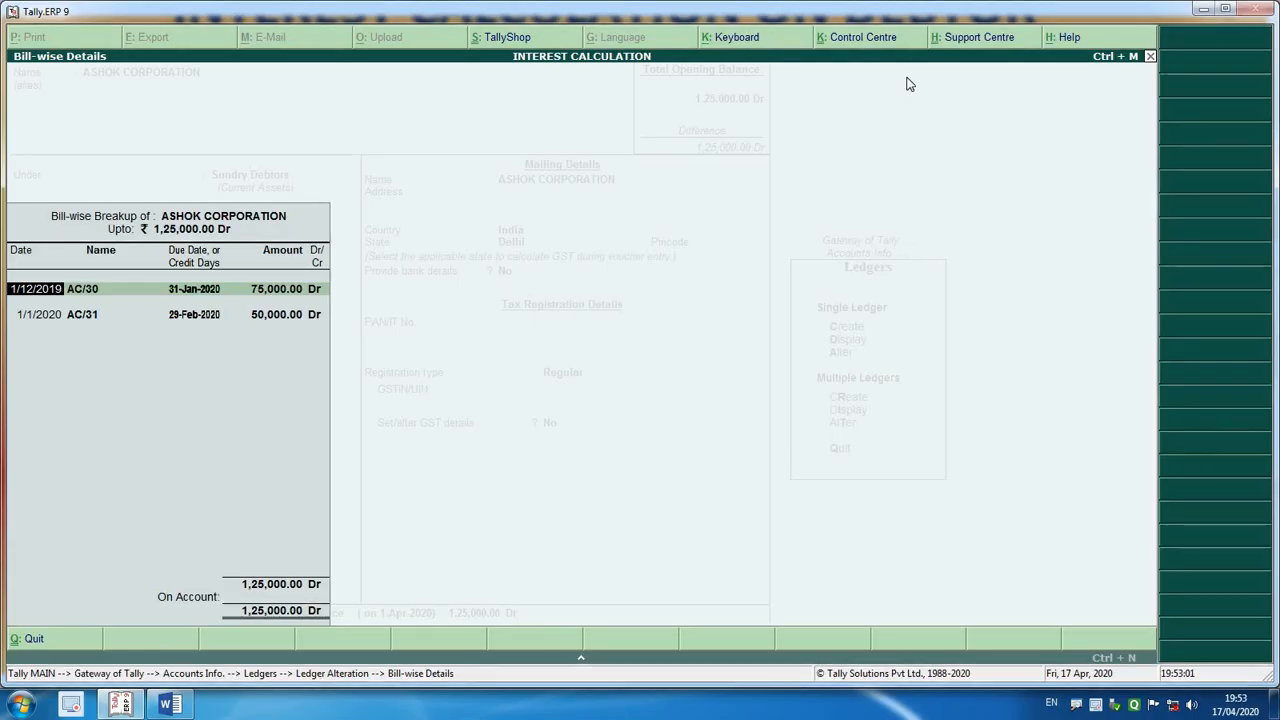
key("Return")
key("Return")
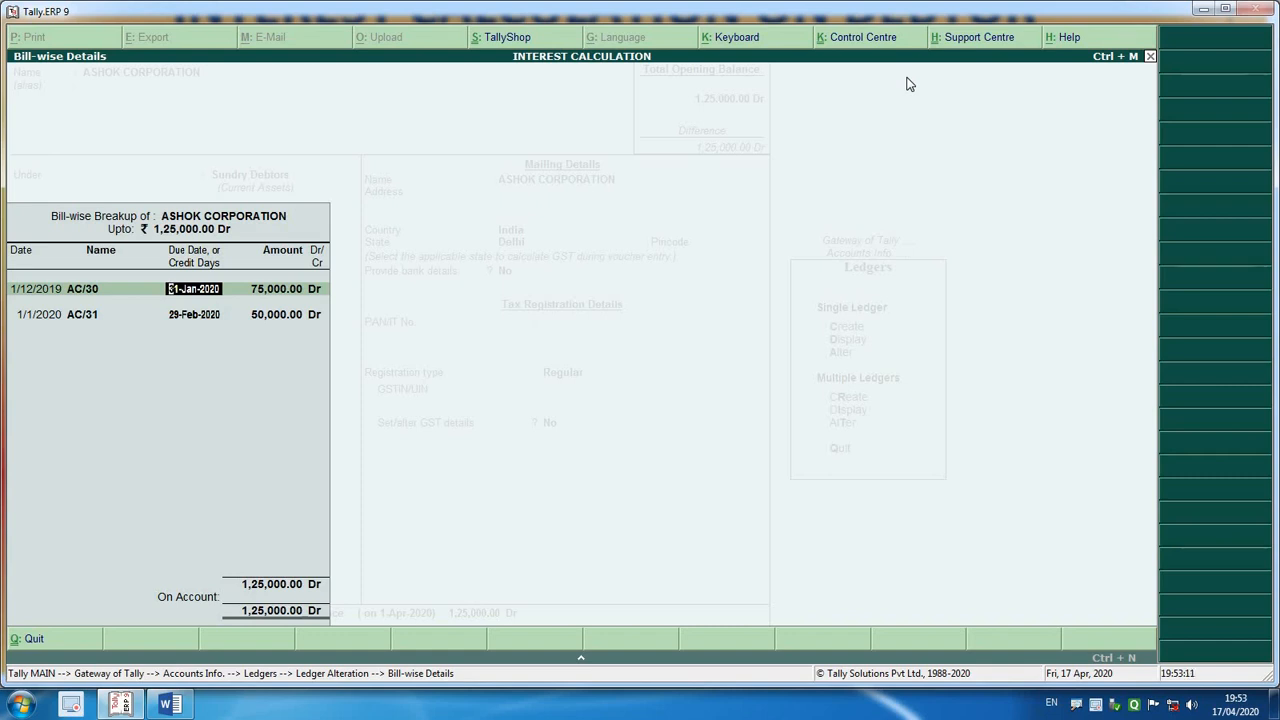
key("Return")
key("Return")
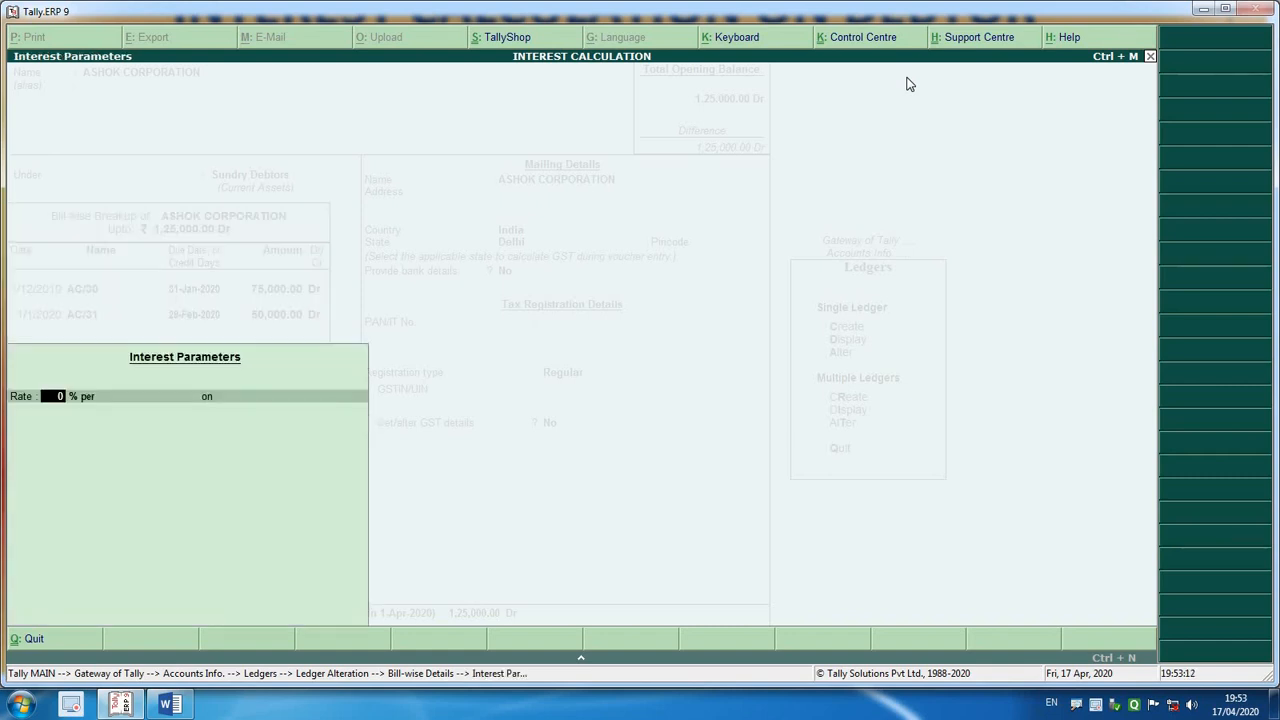
Check the rate in the Word document and set bill AC/30's interest in Tally.ERP 9 to 20% per 365-Day Year on All Balances
key("alt+Tab")
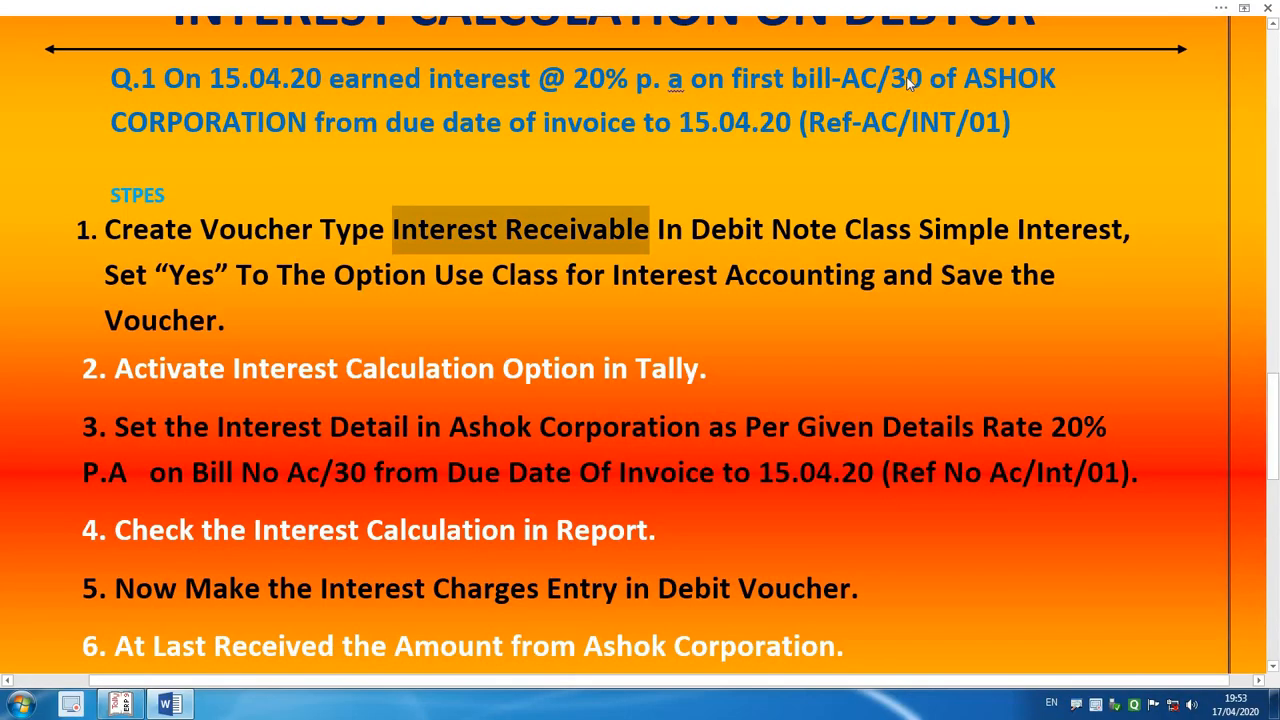
key("alt+Tab")
type("20")
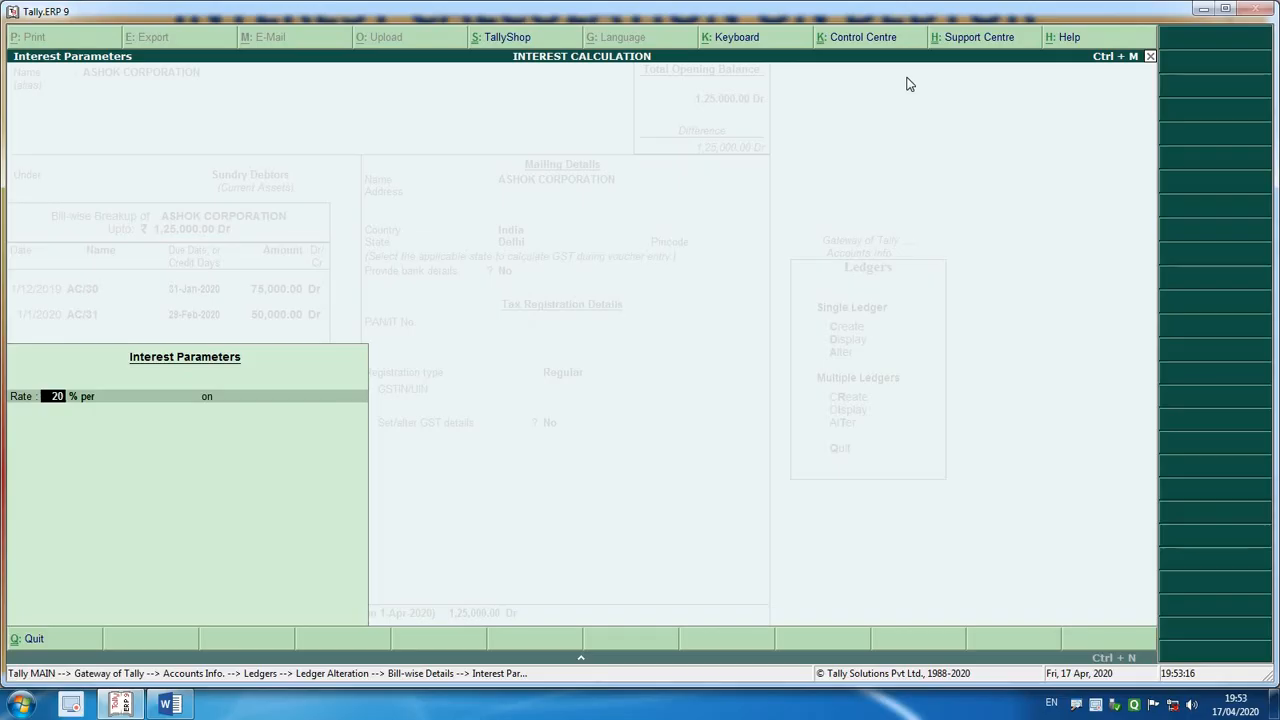
key("Return")
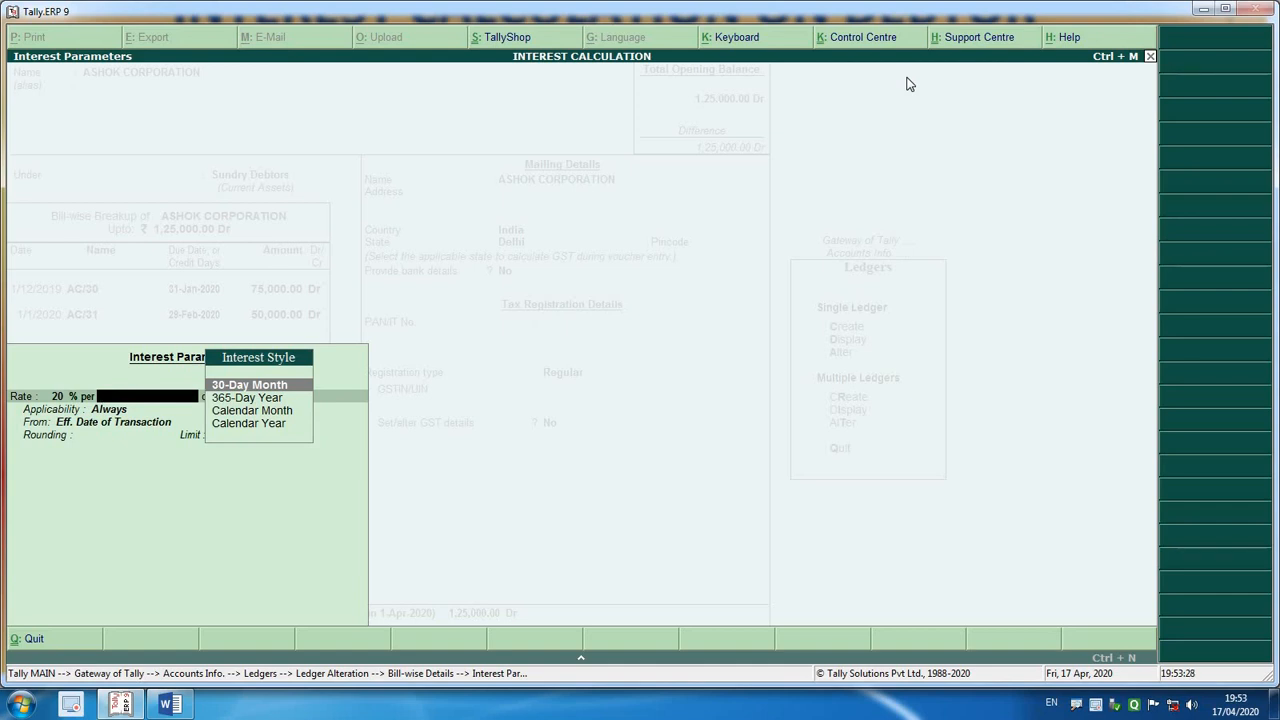
key("Down")
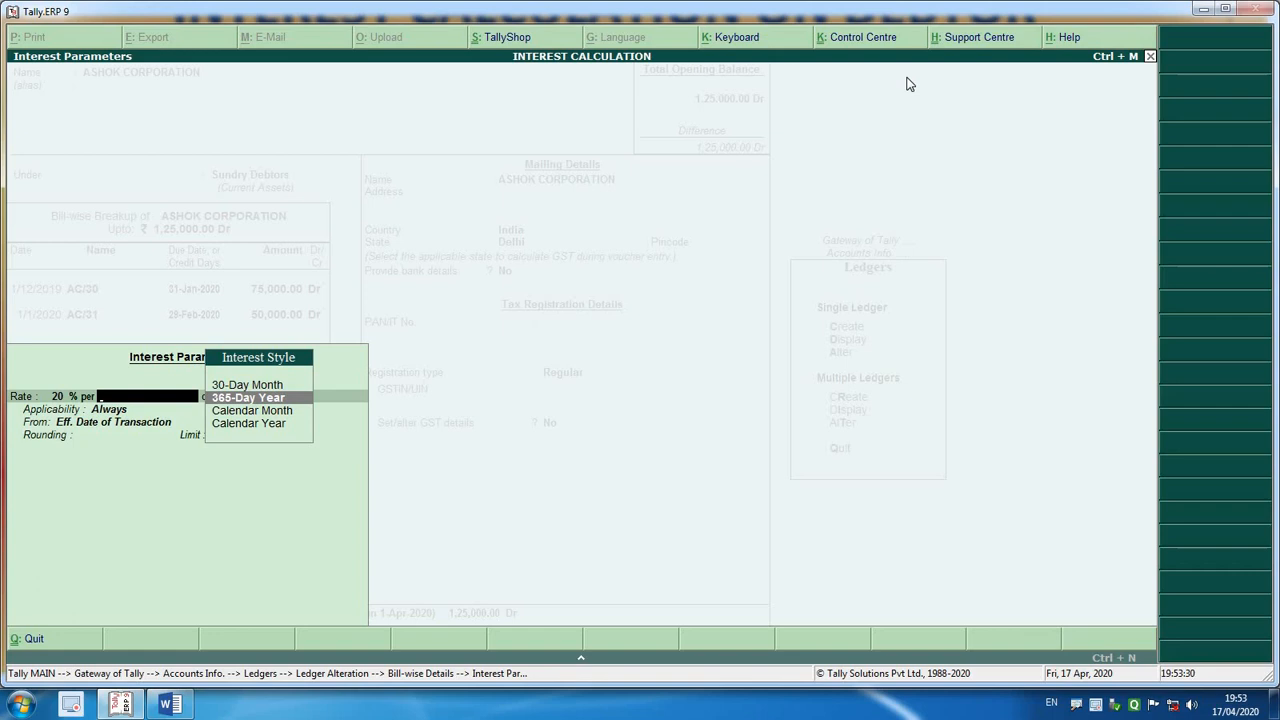
key("Return")
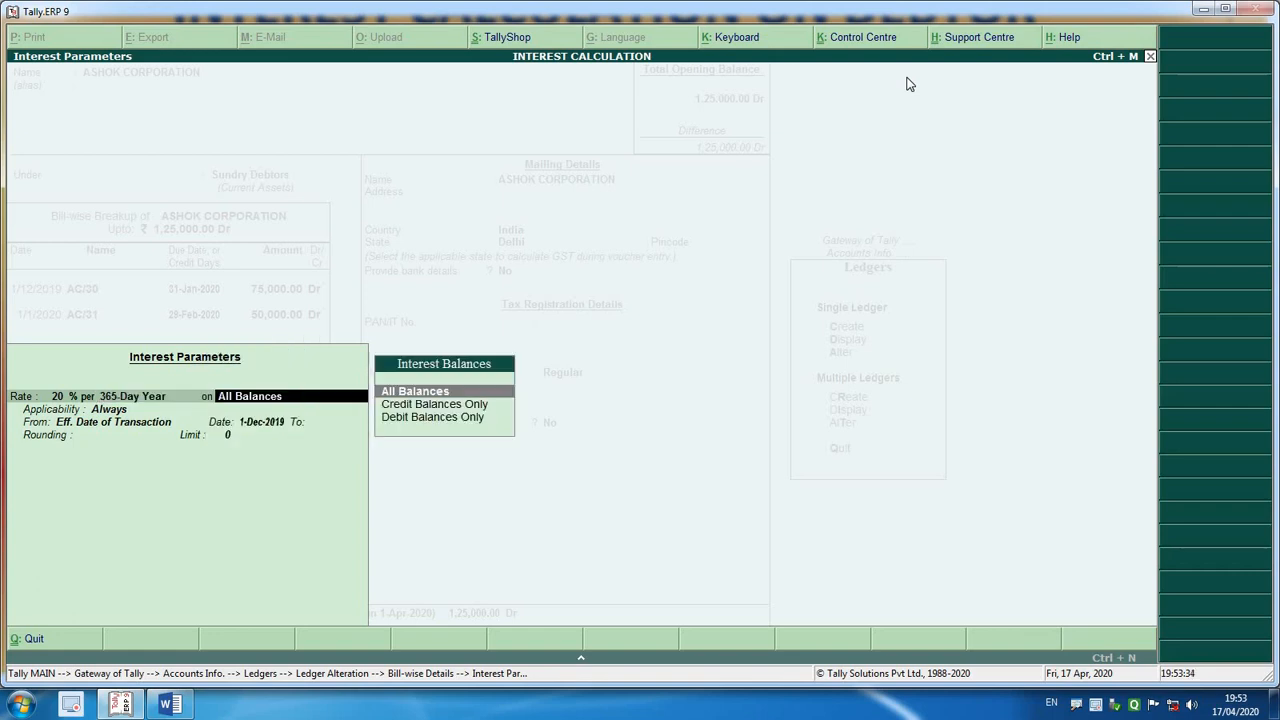
key("BackSpace")
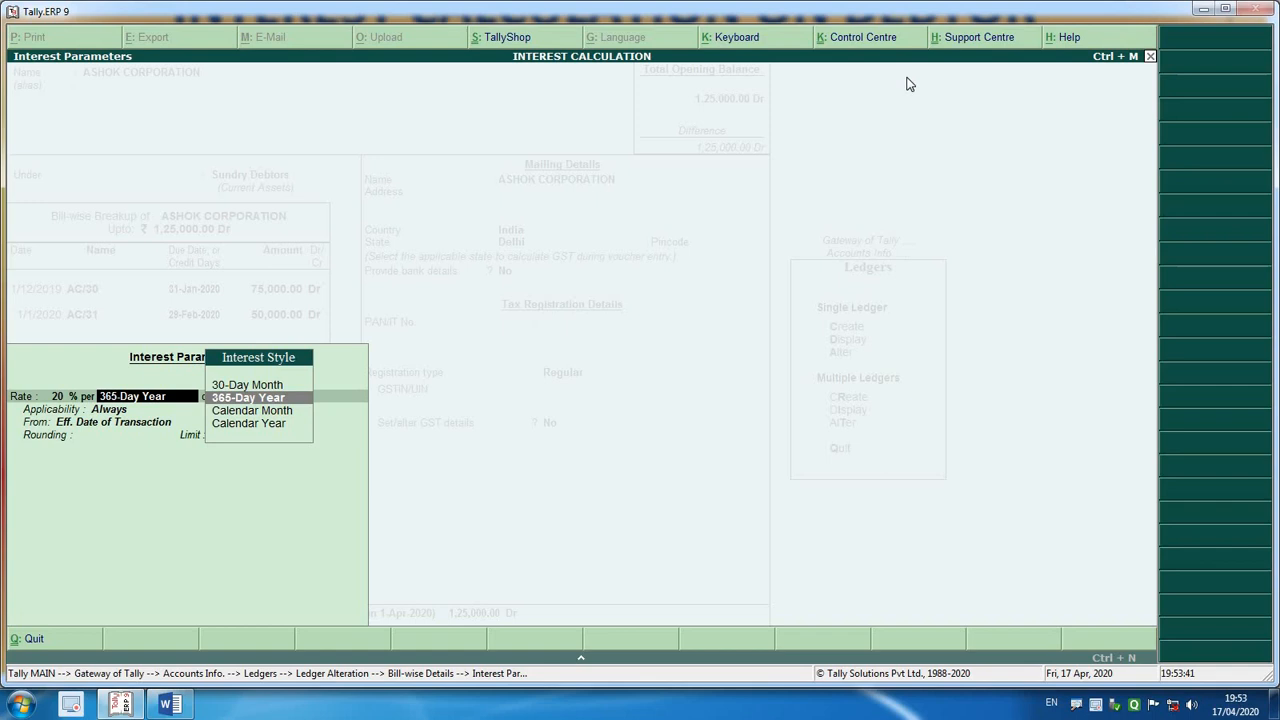
key("Return")
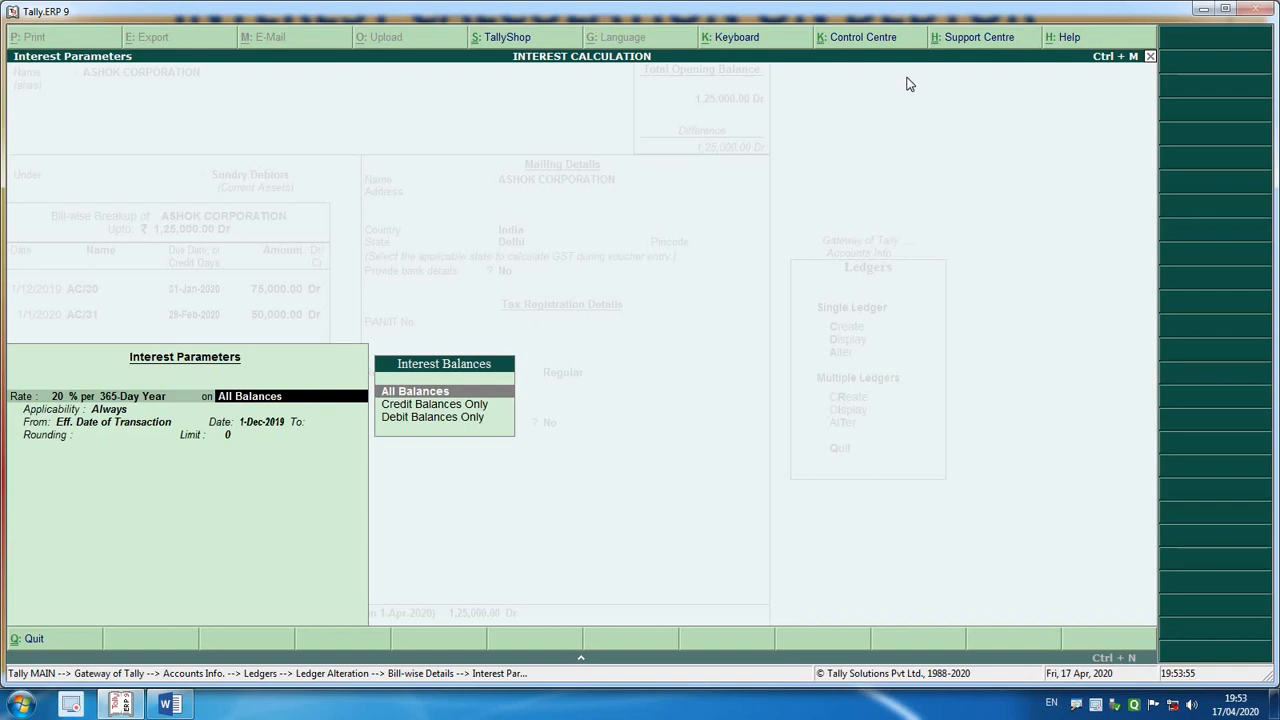
key("Return")
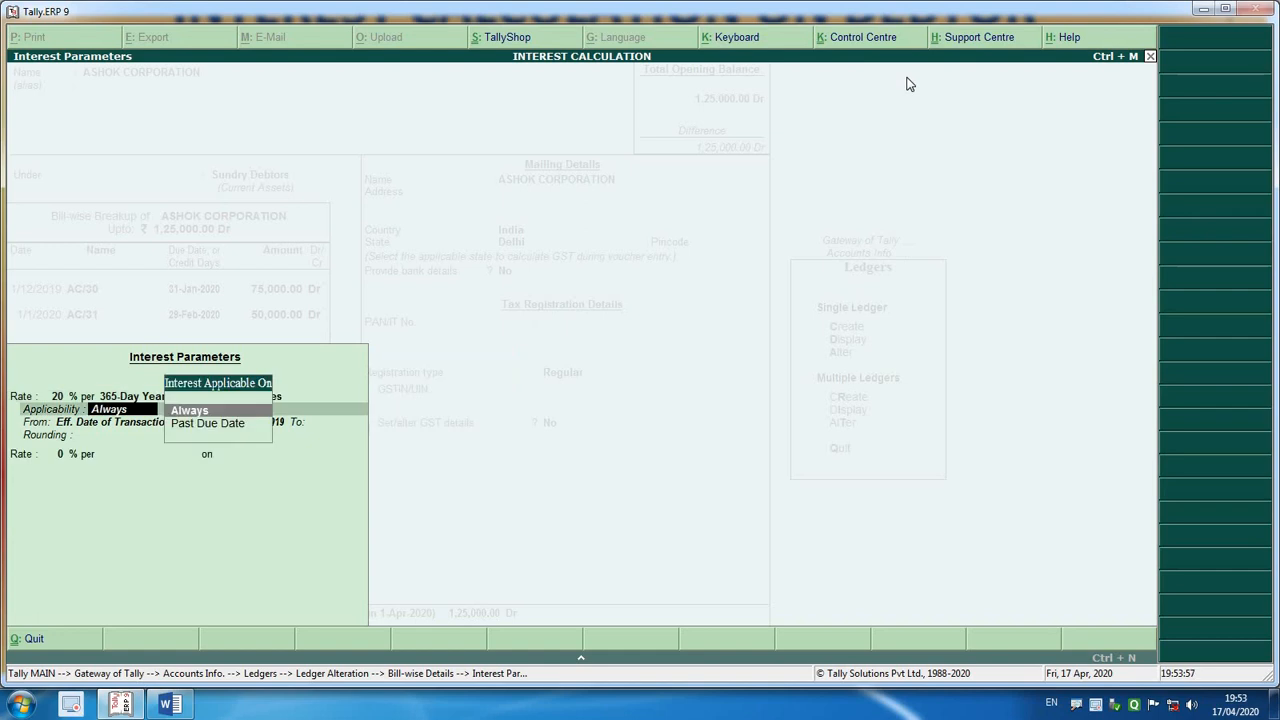
Make the interest always applicable and, after consulting the Word document, calculate it from the Due Date of Invoice/Ref
key("Return")
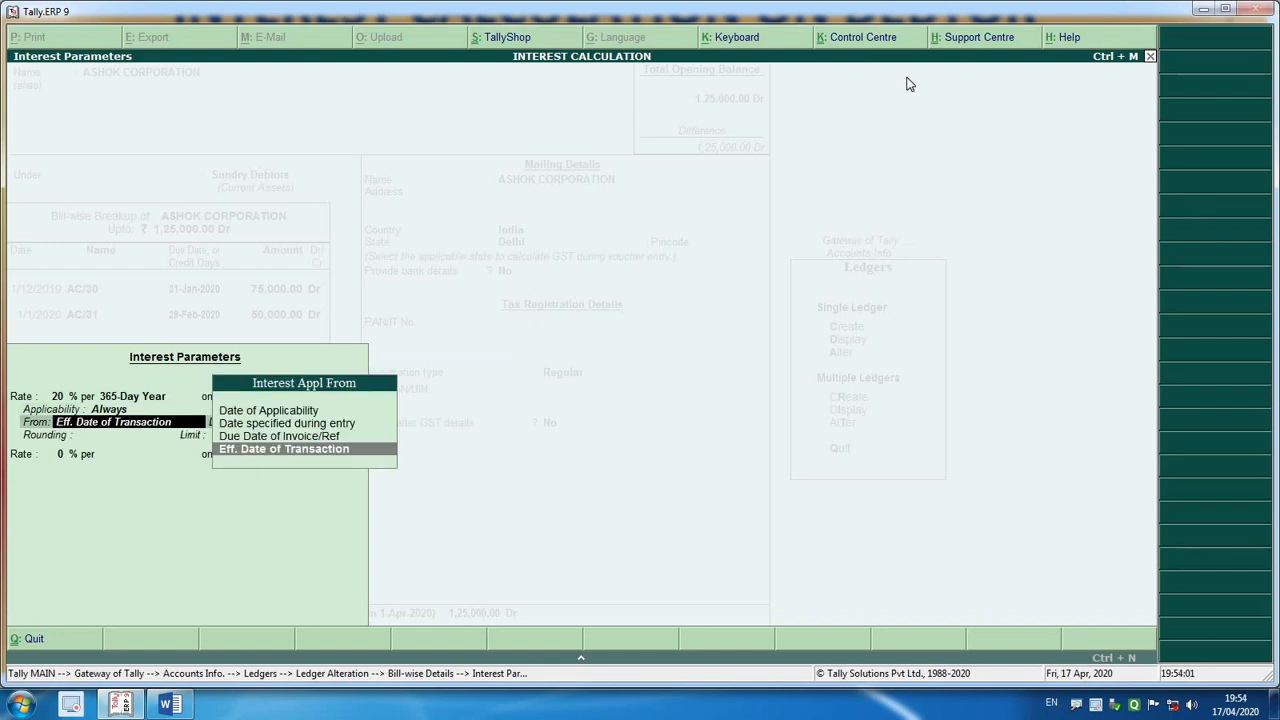
key("alt+Tab")
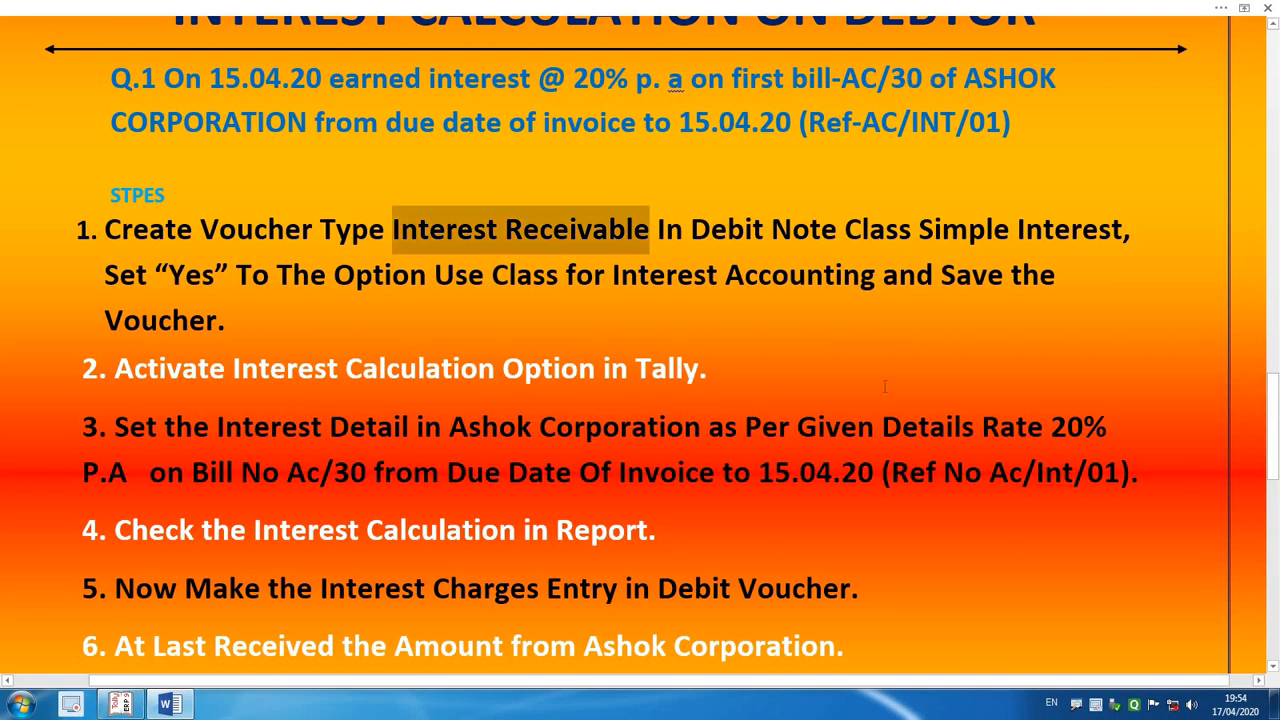
left_click(707, 368)
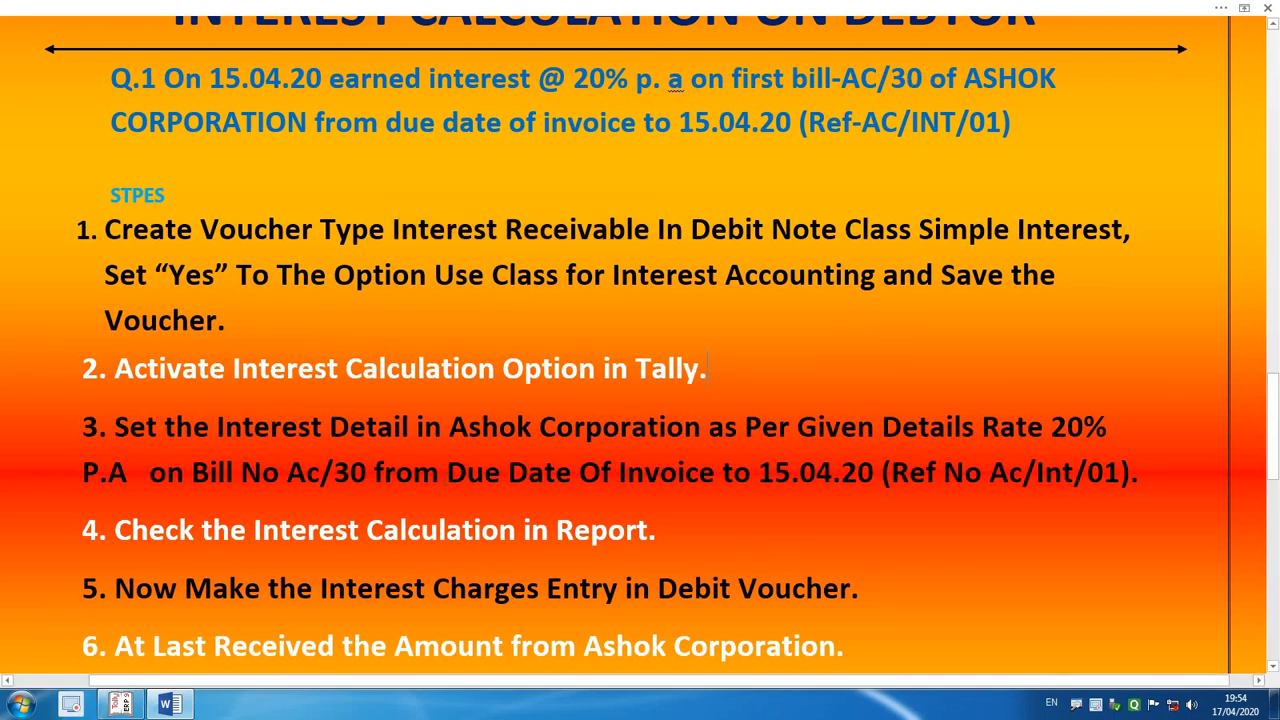
key("alt+Tab")
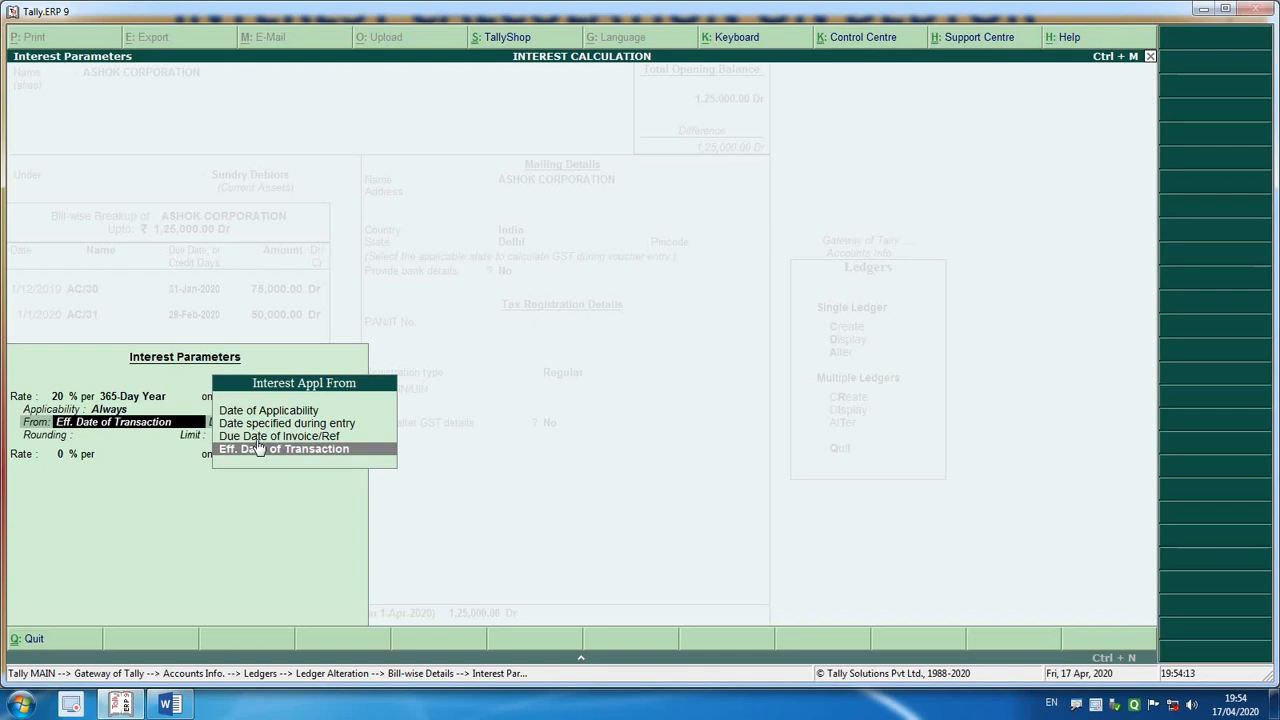
key("Up")
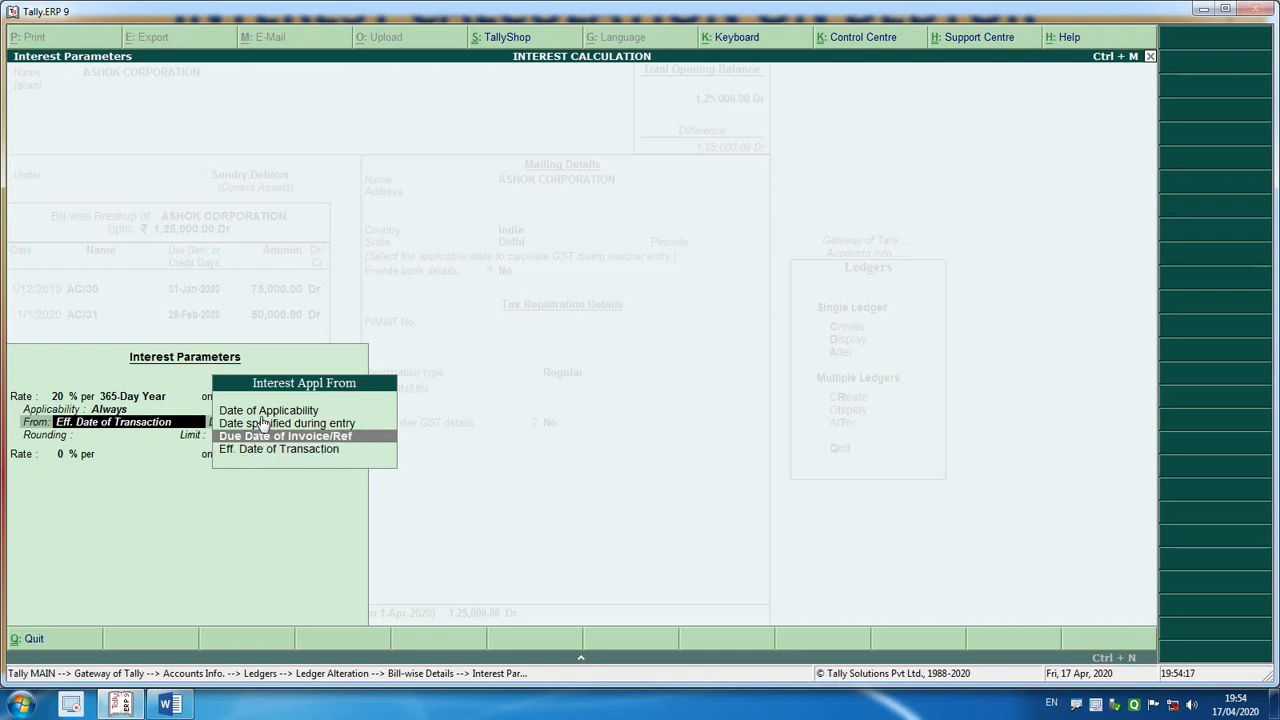
key("Up")
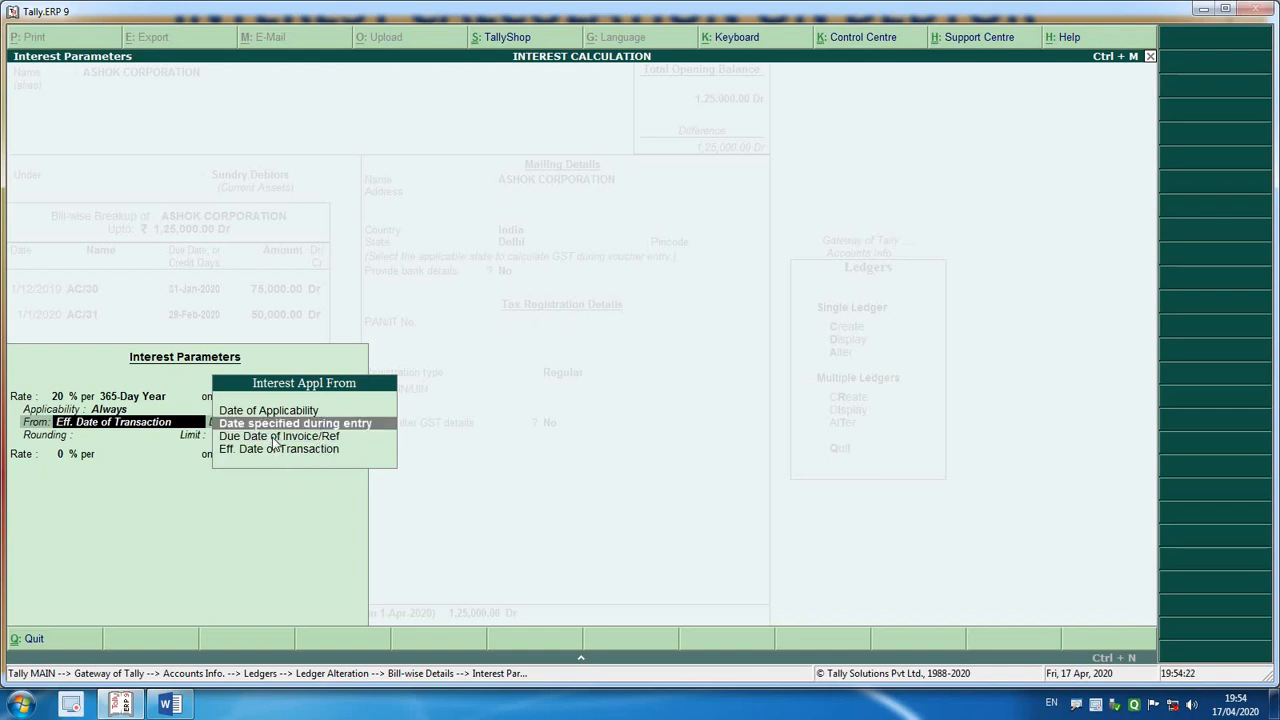
left_click(275, 437)
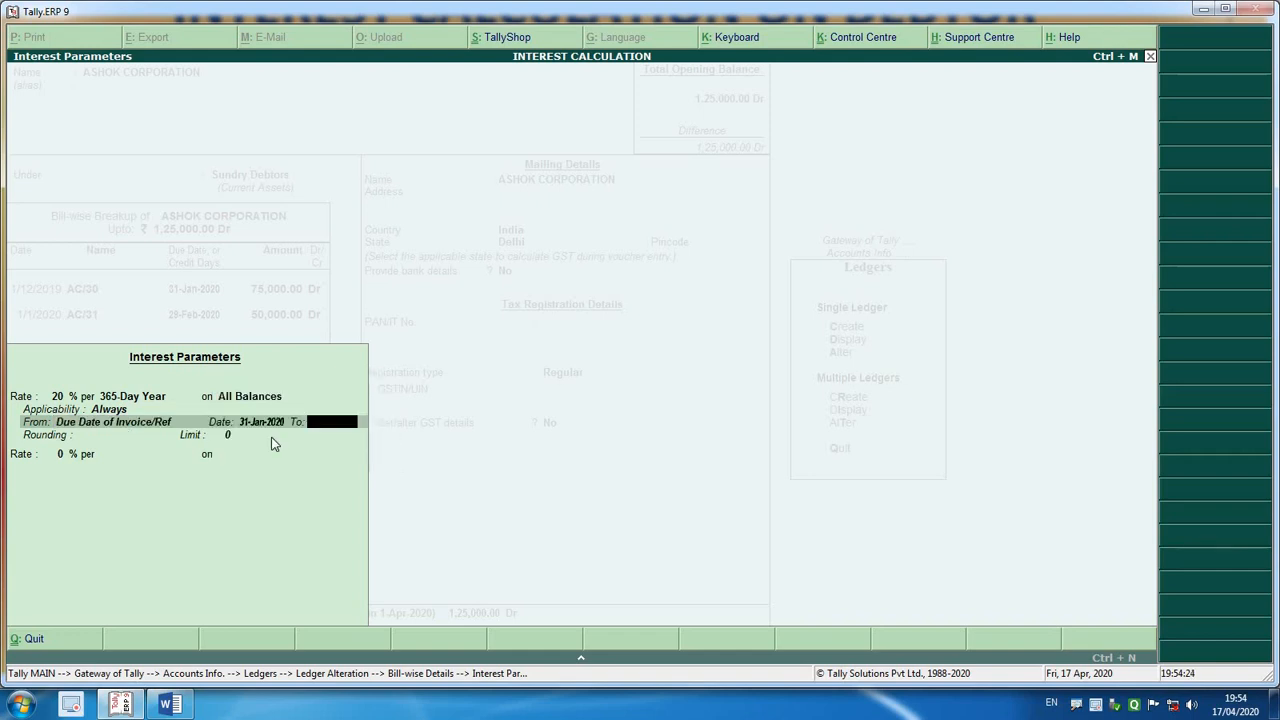
Check the end date in the Word document, and set the interest period to end on 15-Apr-2020 with rounding Not Applicable
left_click(272, 437)
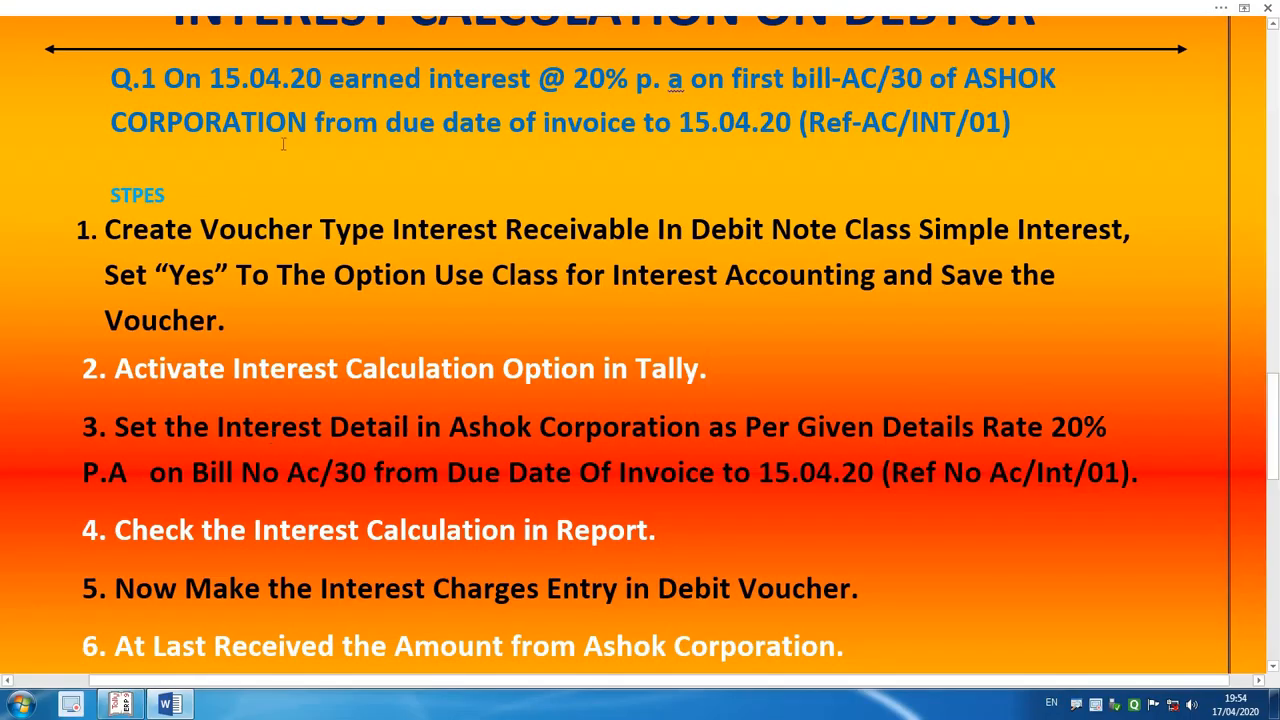
key("alt+Tab")
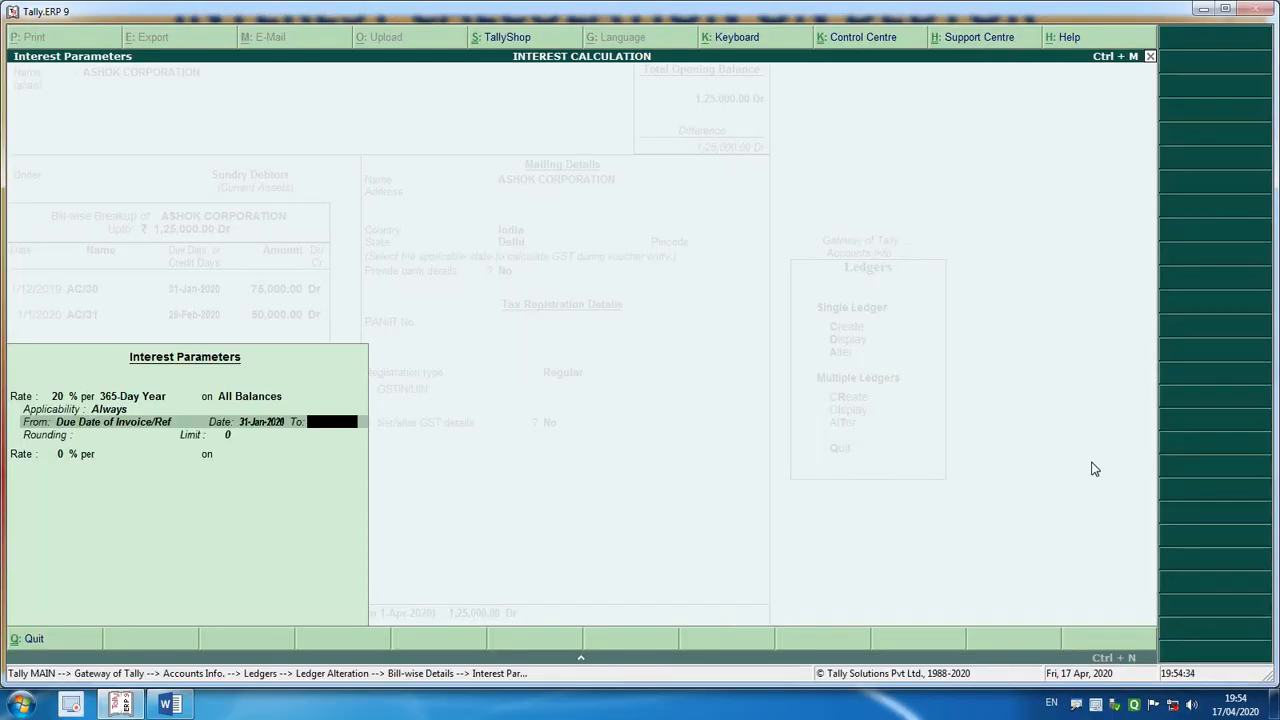
type("15-4-")
key("Return")
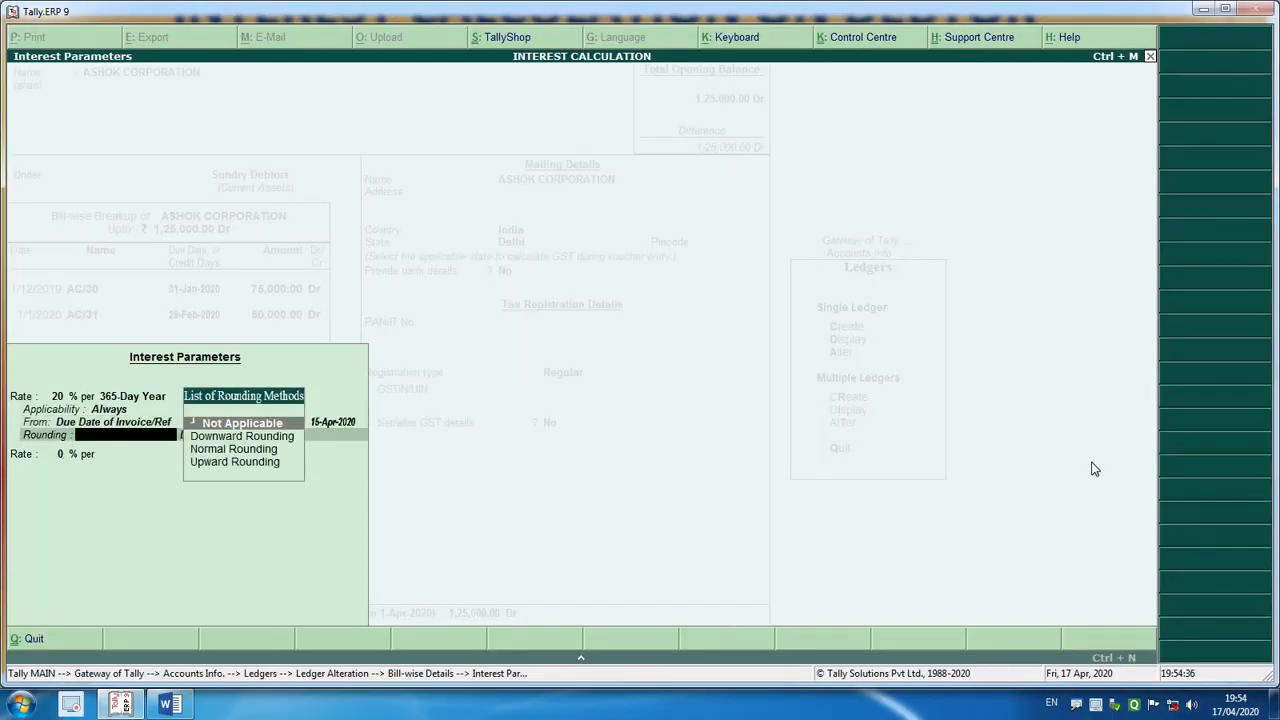
key("Return")
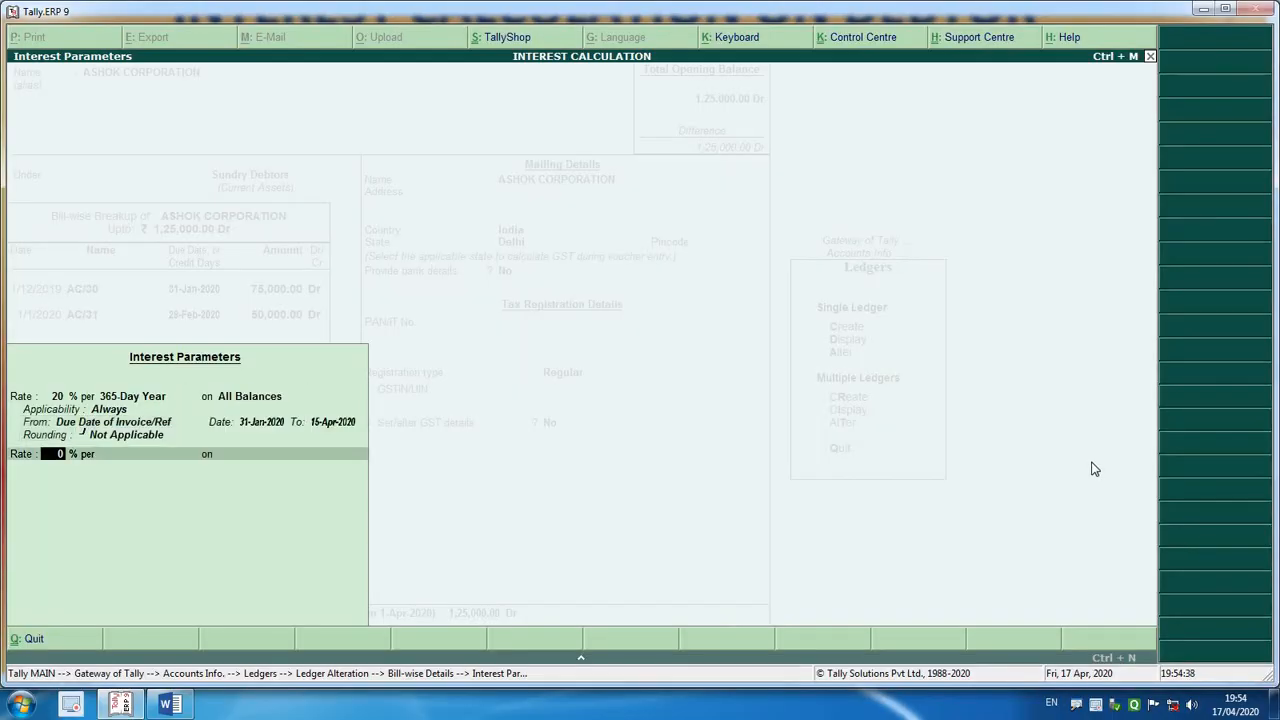
Leave further interest rates blank, keep bill AC/31 without interest, and save the ASHOK CORPORATION ledger
key("Return")
key("Return")
key("Return")
key("Return")
key("Return")
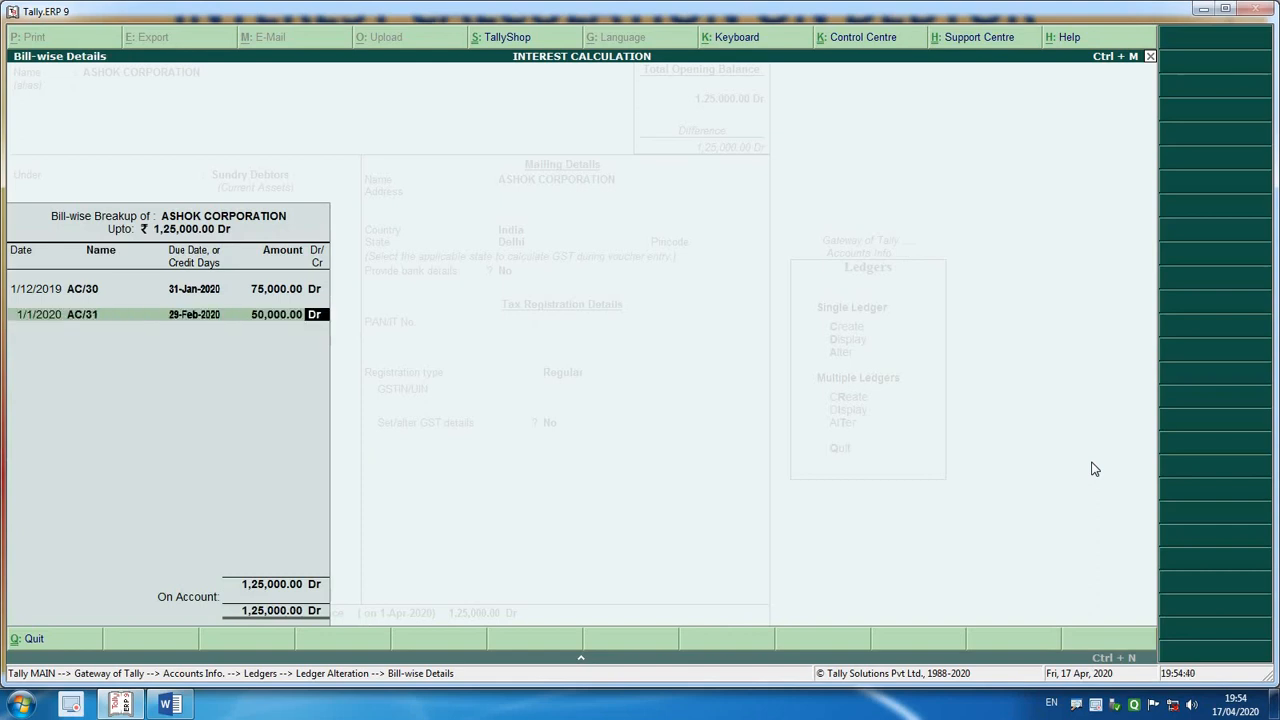
key("Return")
key("Return")
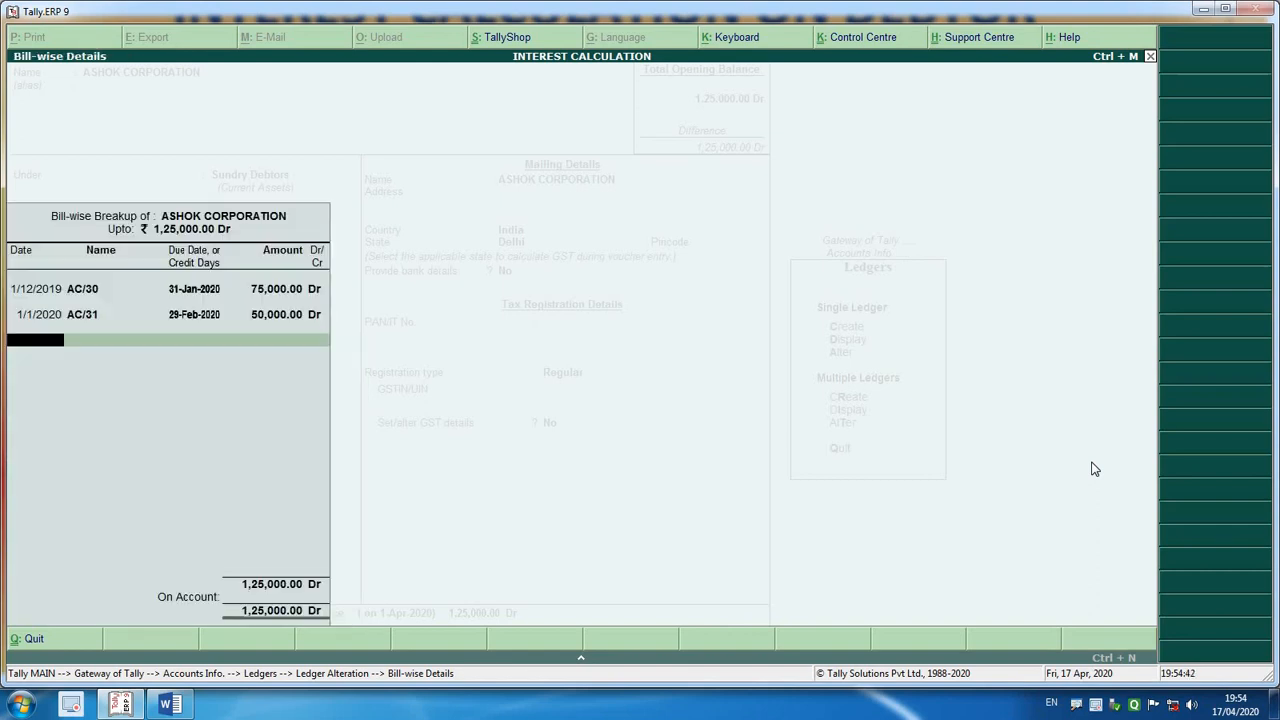
key("Return")
key("Return")
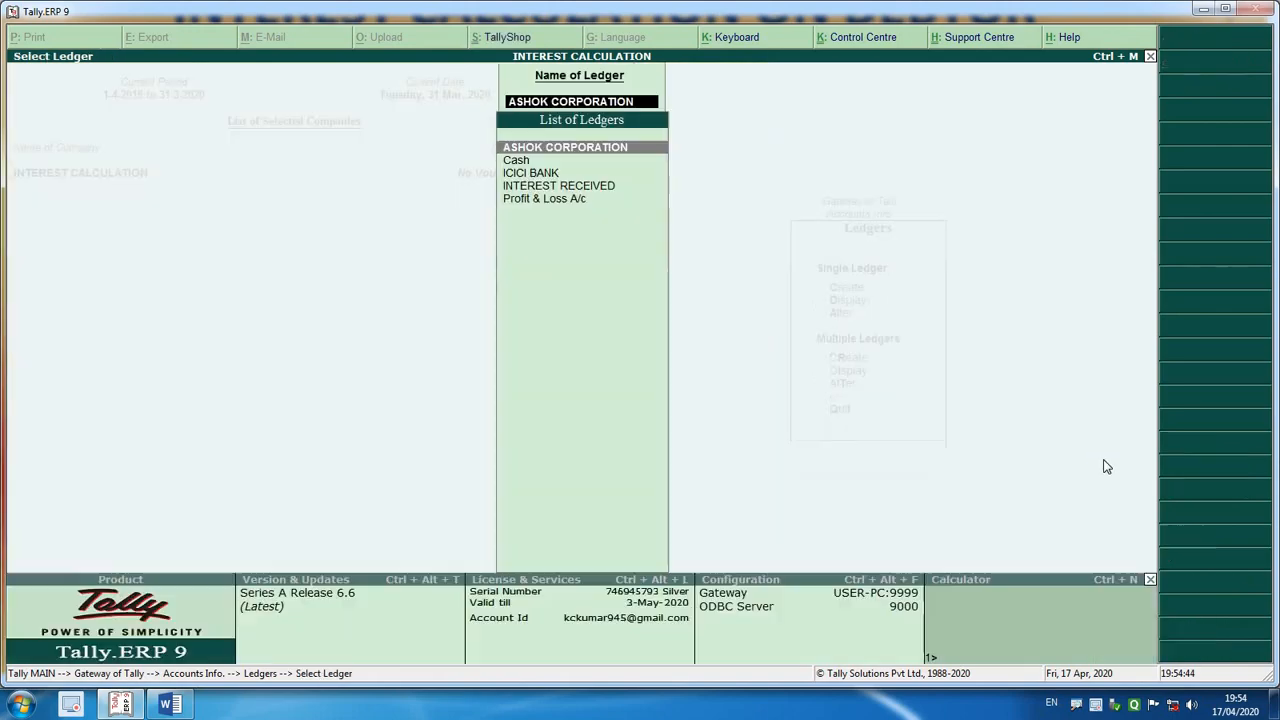
Consult the Word document for the next task, and return to Tally.ERP 9's Gateway of Tally without quitting
key("alt+Tab")
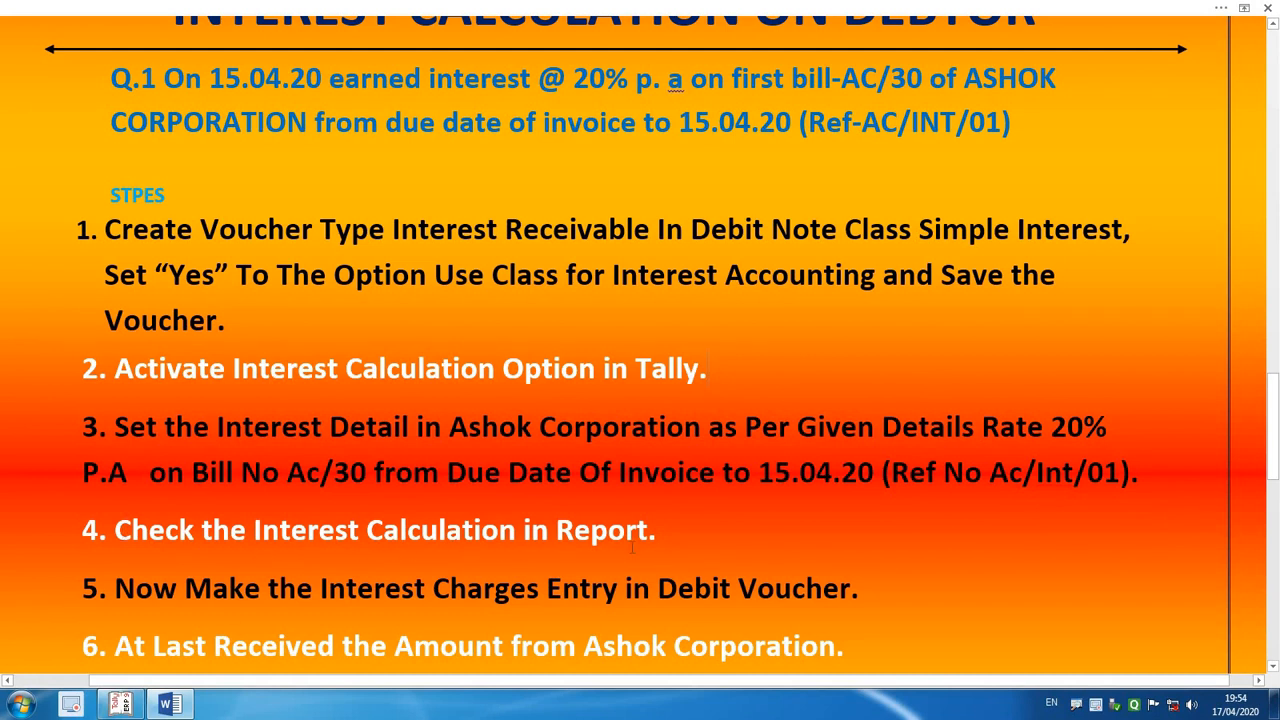
key("alt+Tab")
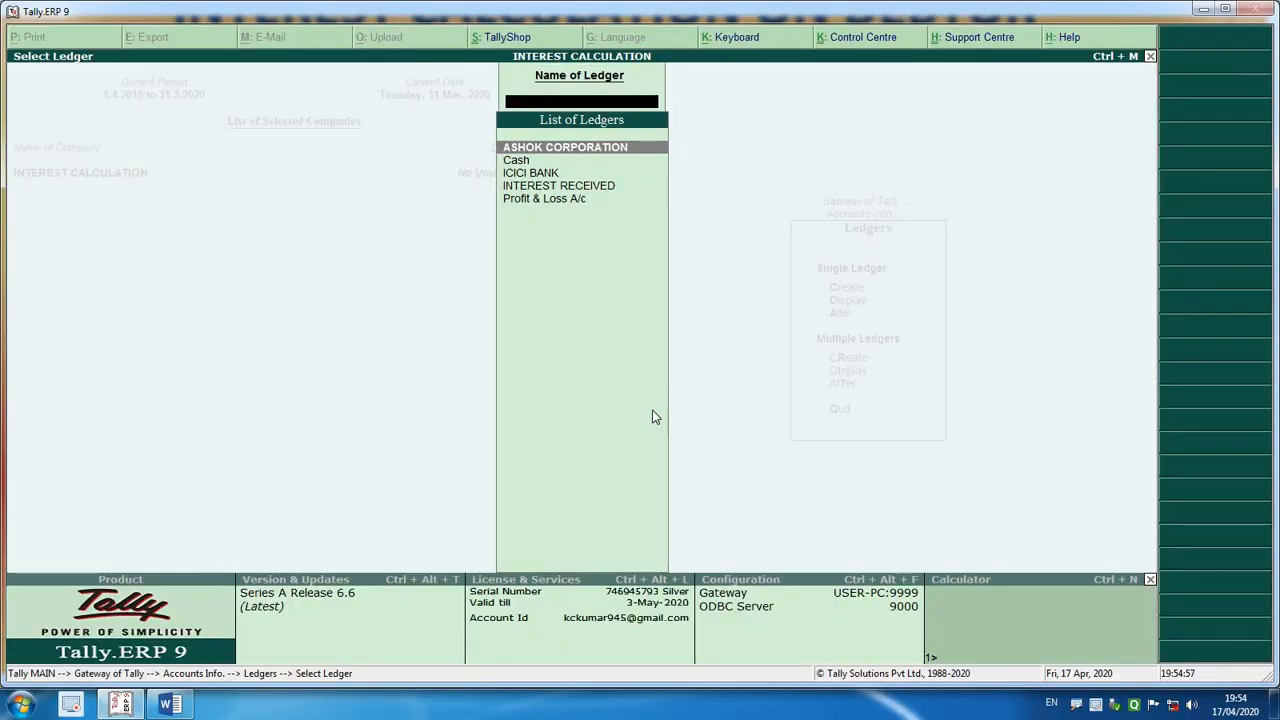
key("Escape")
key("Escape")
key("Escape")
key("Escape")
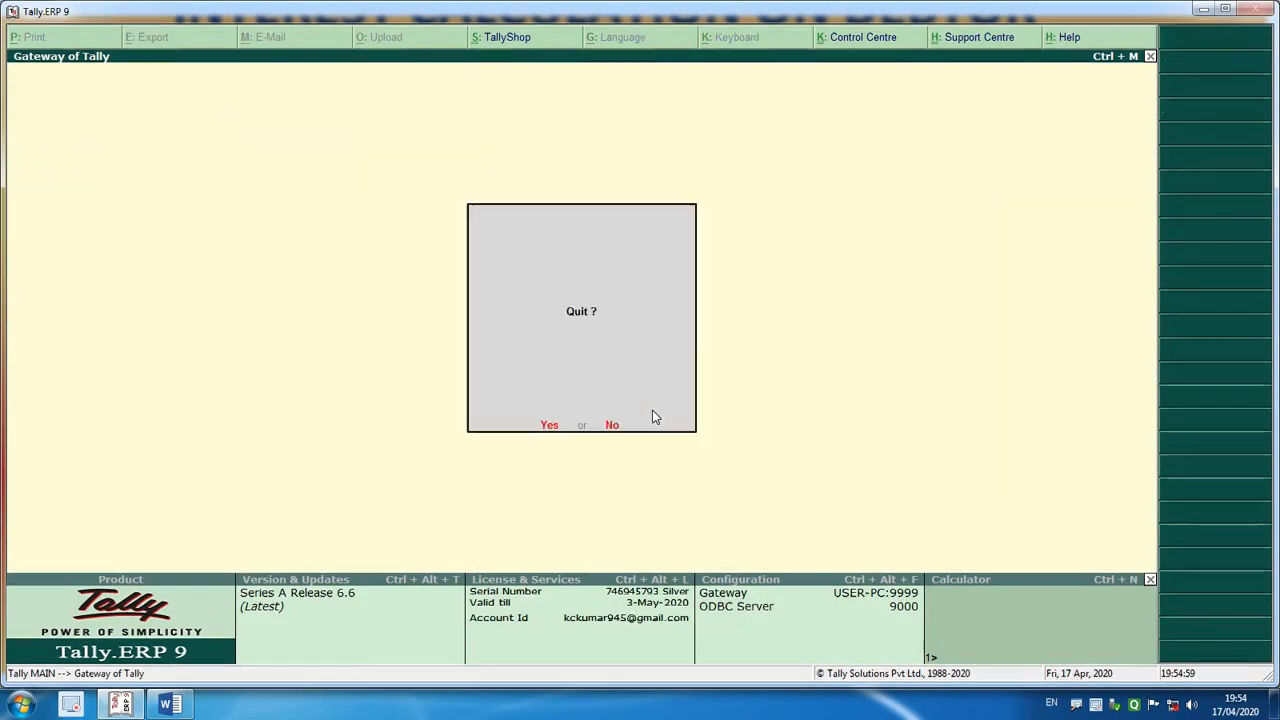
key("n")
Display the Interest Receivable report from the interest calculations in the Statements of Accounts
key("d")
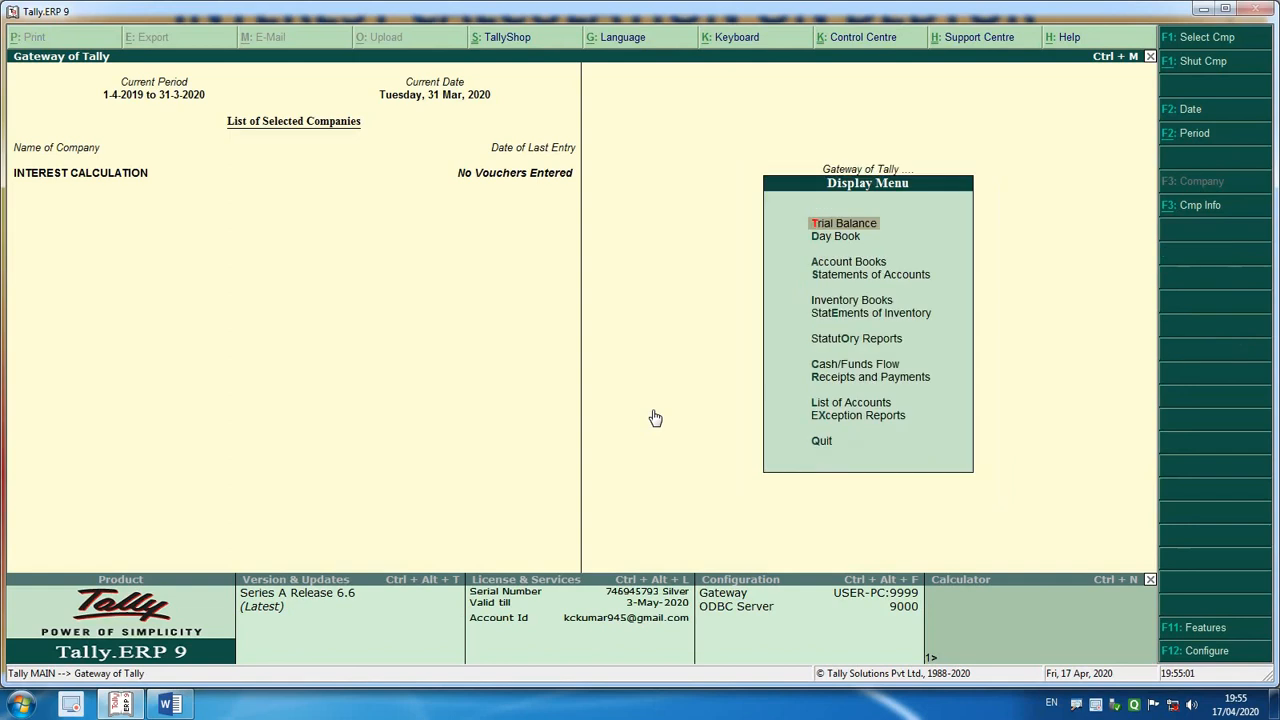
key("Down")
key("Down")
key("Down")
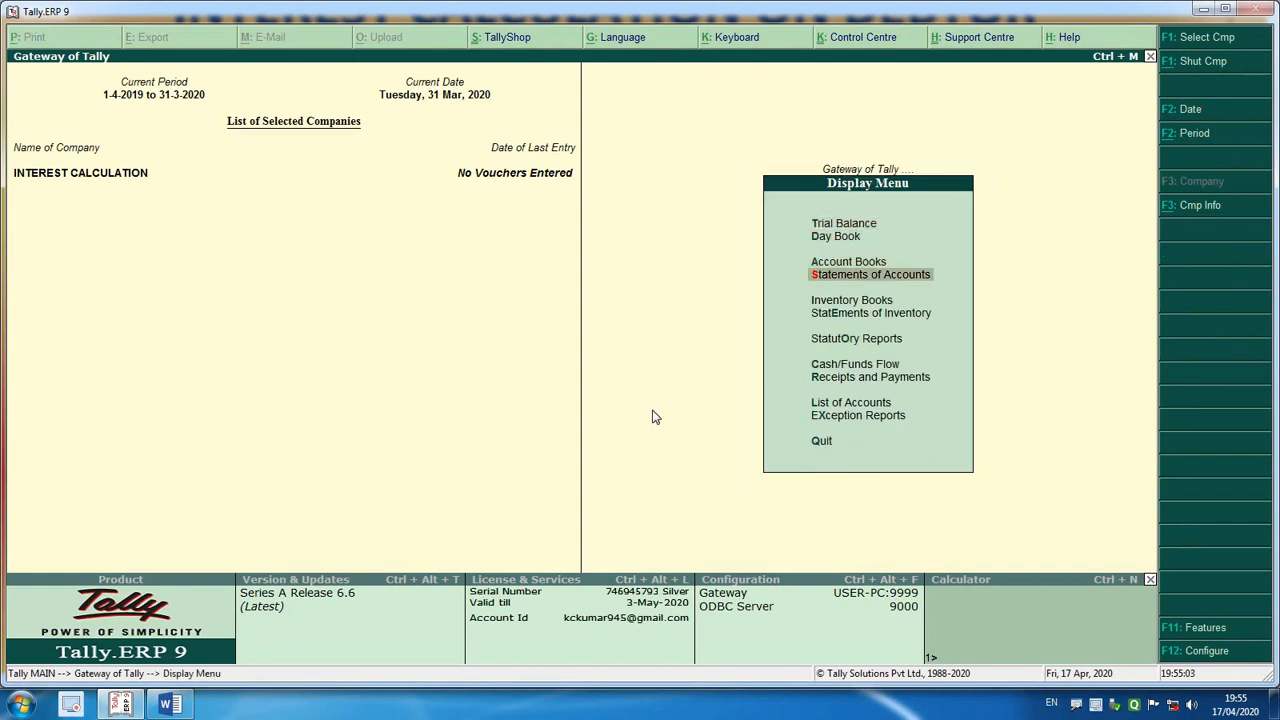
key("Return")
key("Down")
key("Return")
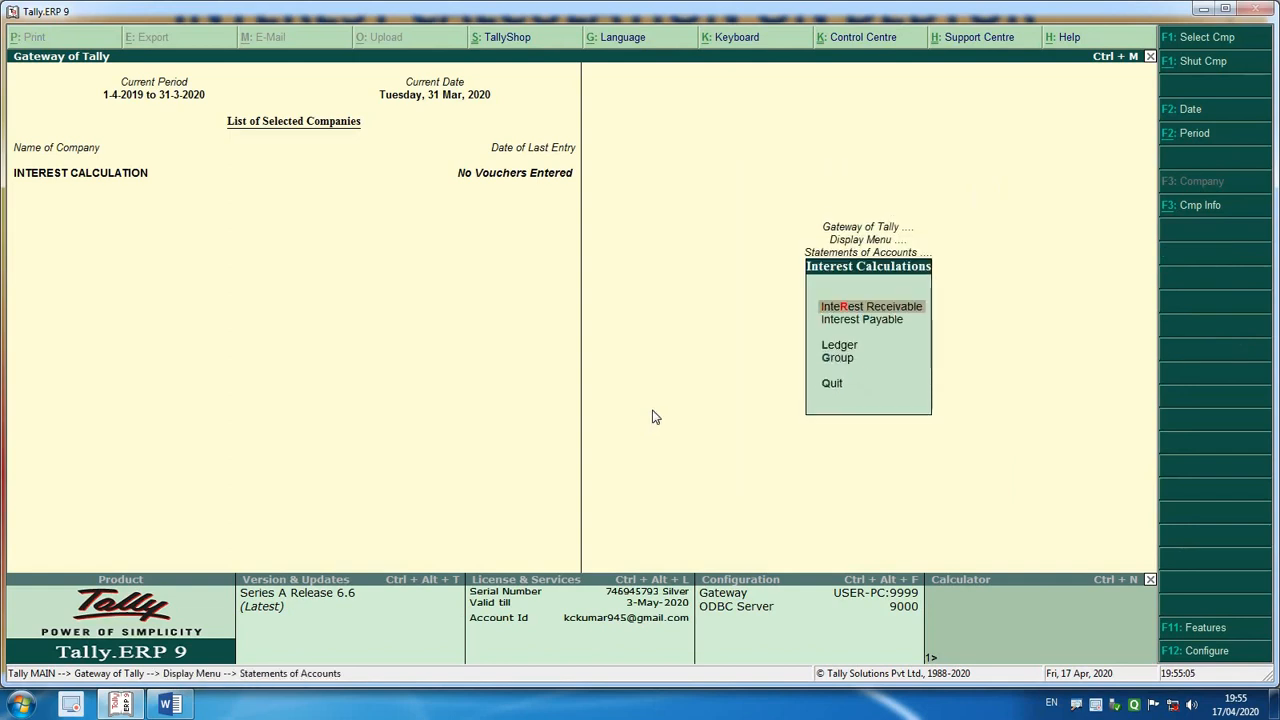
key("Return")
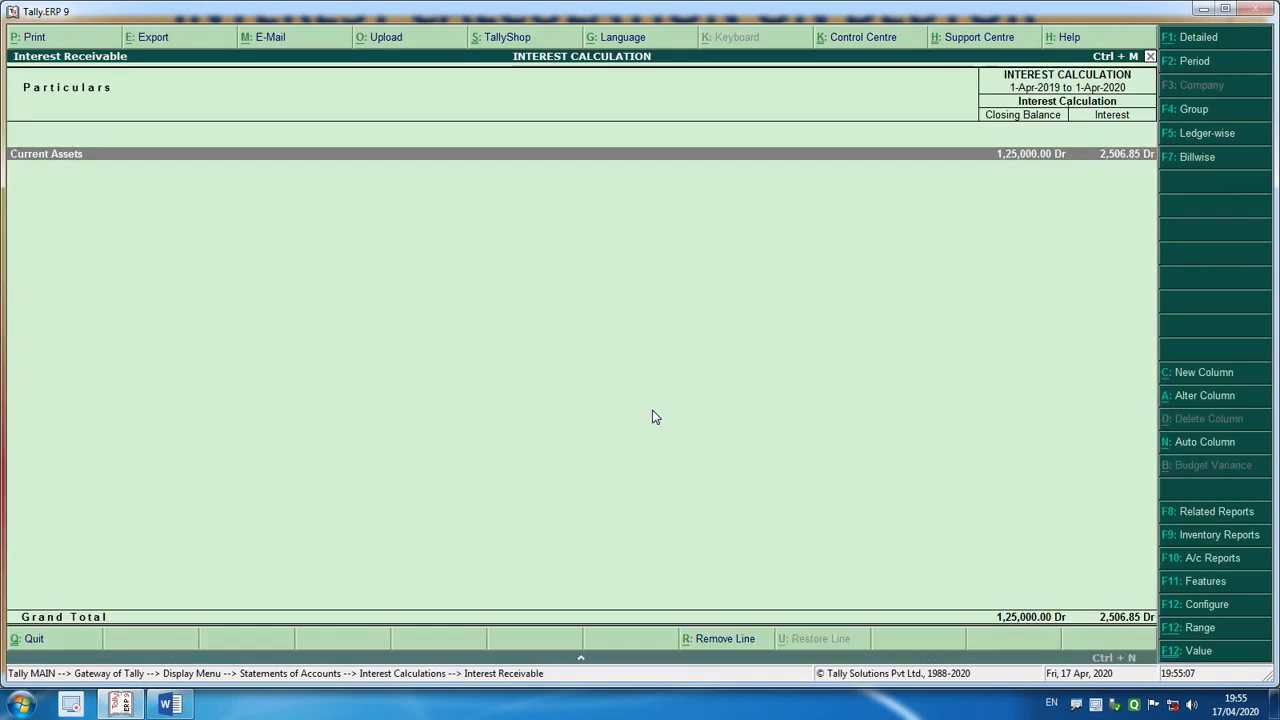
Drill down from Current Assets to ASHOK CORPORATION's interest detail, and return to the Sundry Debtors level
key("Return")
key("Return")
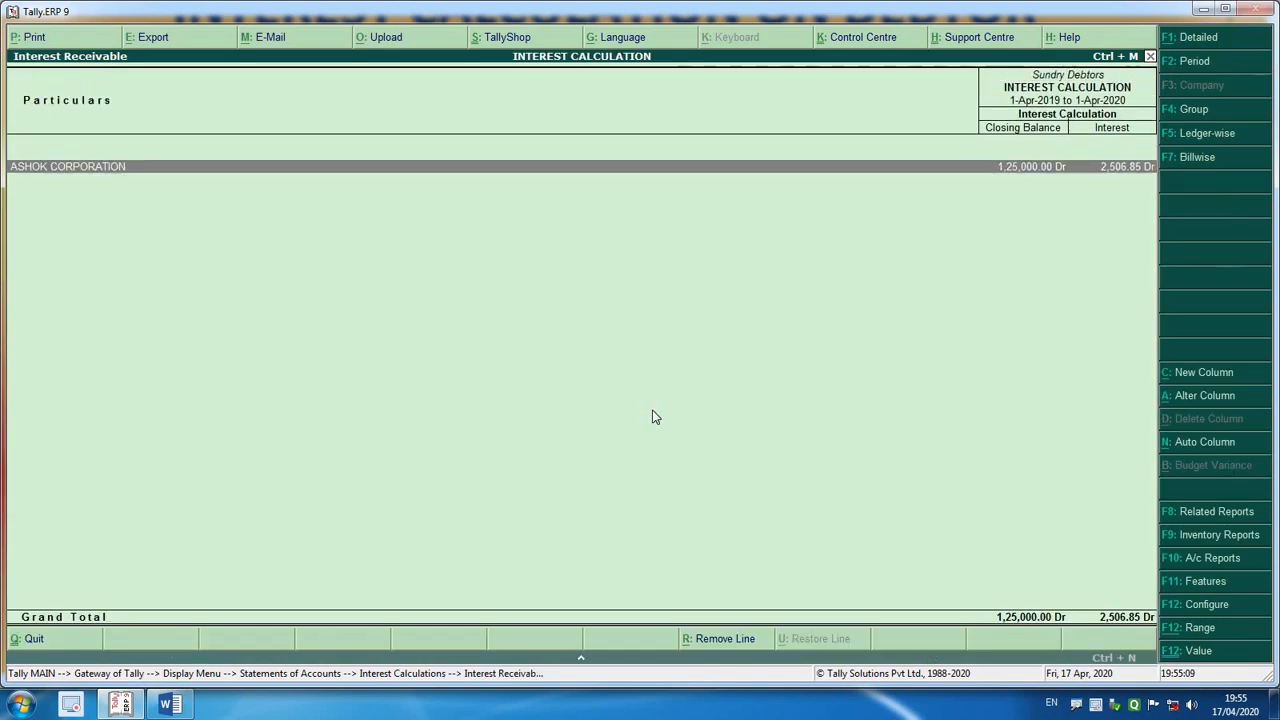
key("Return")
key("Escape")
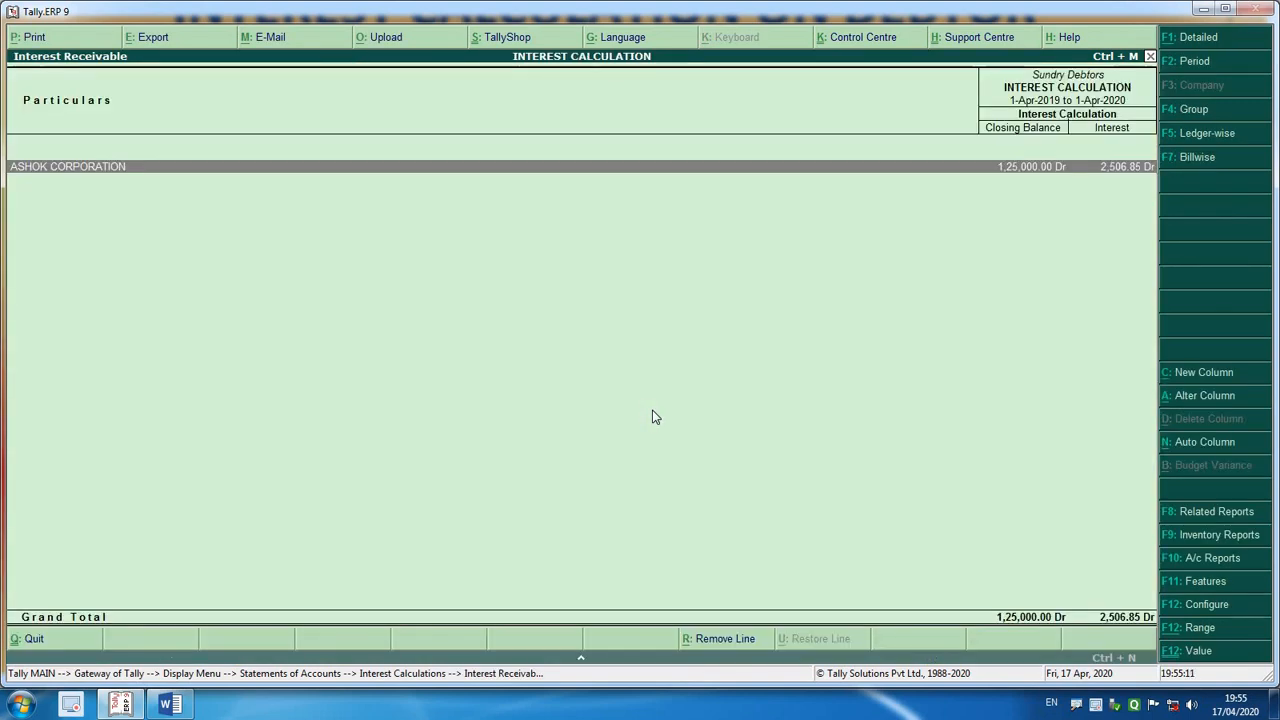
Set the Interest Receivable report period from 1-Apr-2020 to 15-Apr-2020
key("F2")
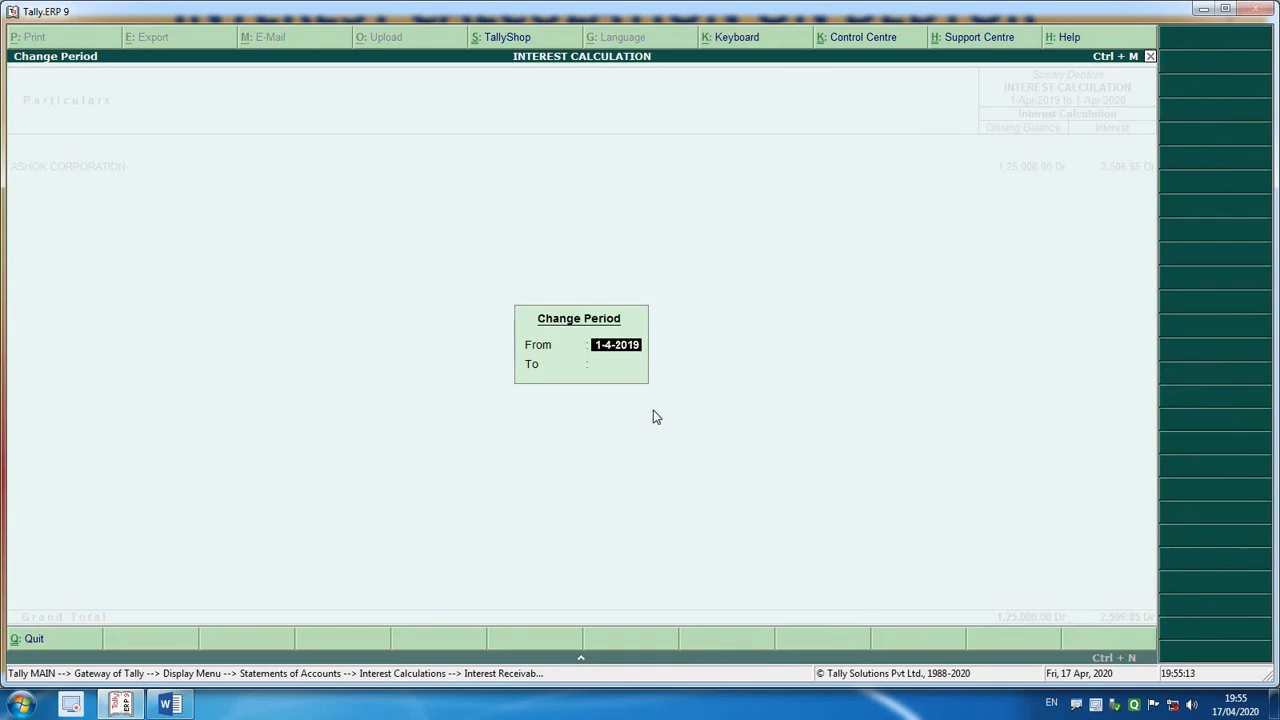
type("1.4.20")
key("Return")
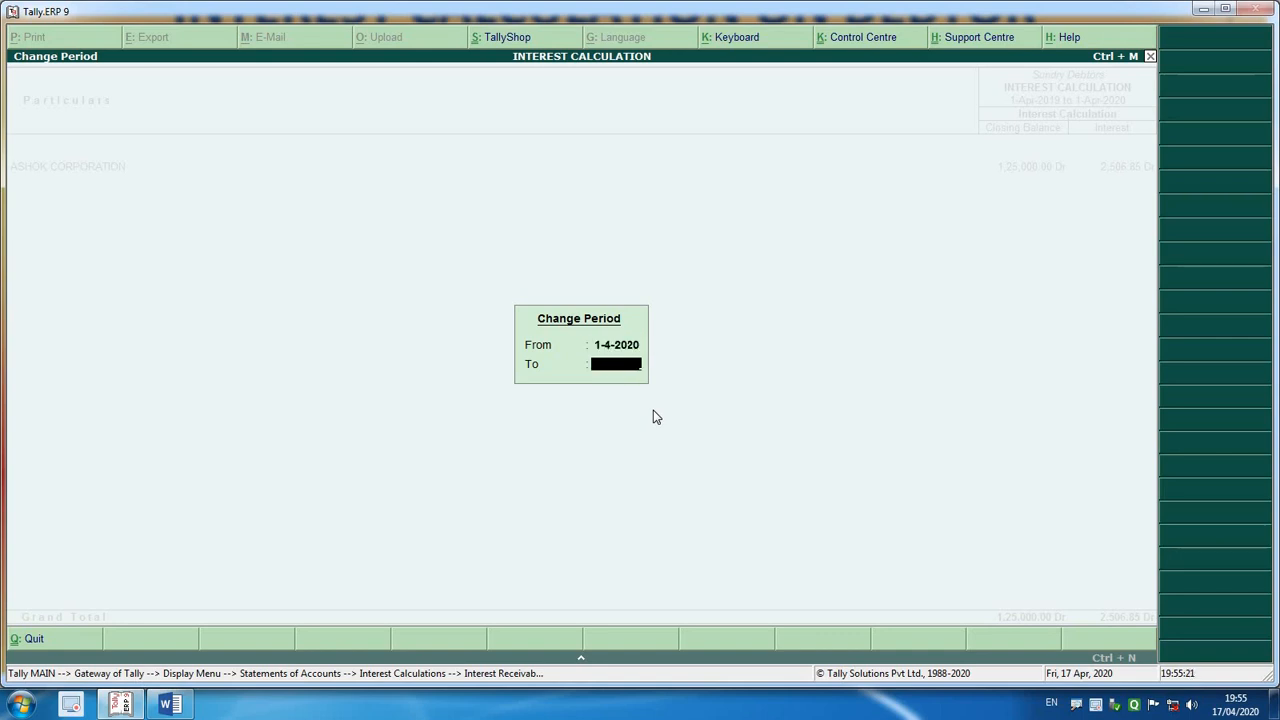
type("15.4.")
key("Return")
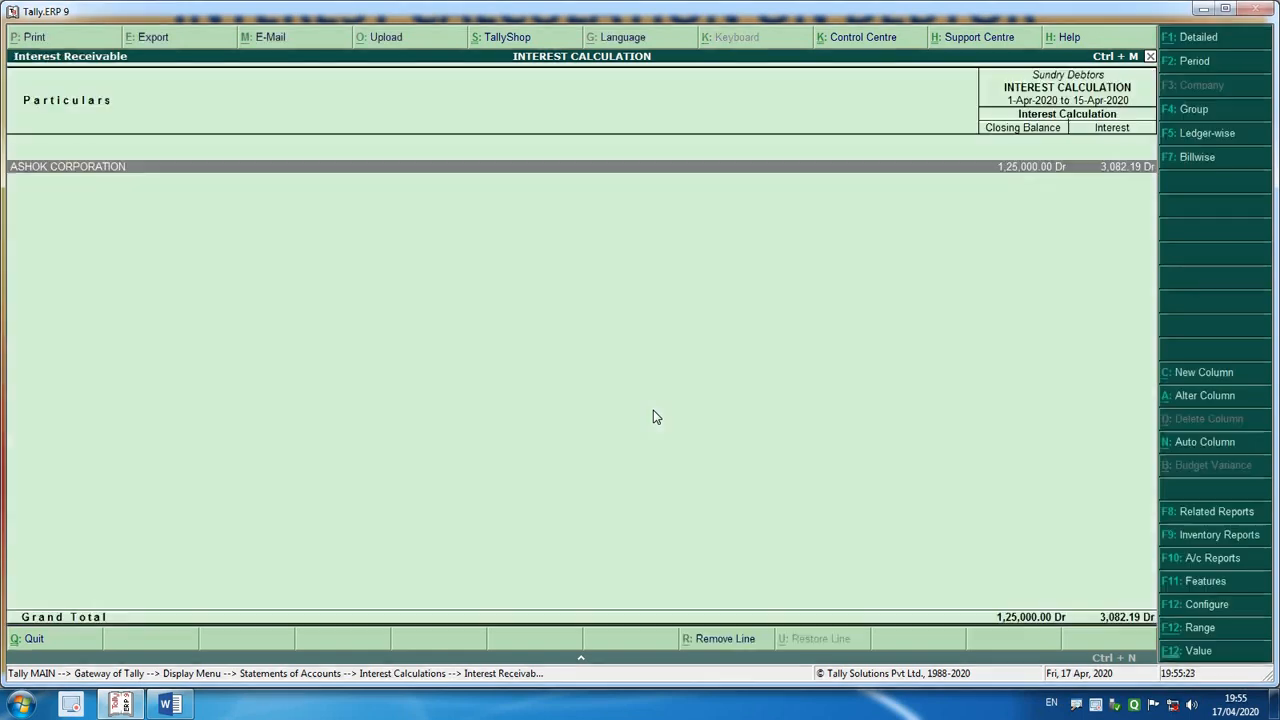
Examine the interest breakdown of ASHOK CORPORATION's bill AC/30, and return to the Gateway of Tally
key("Return")
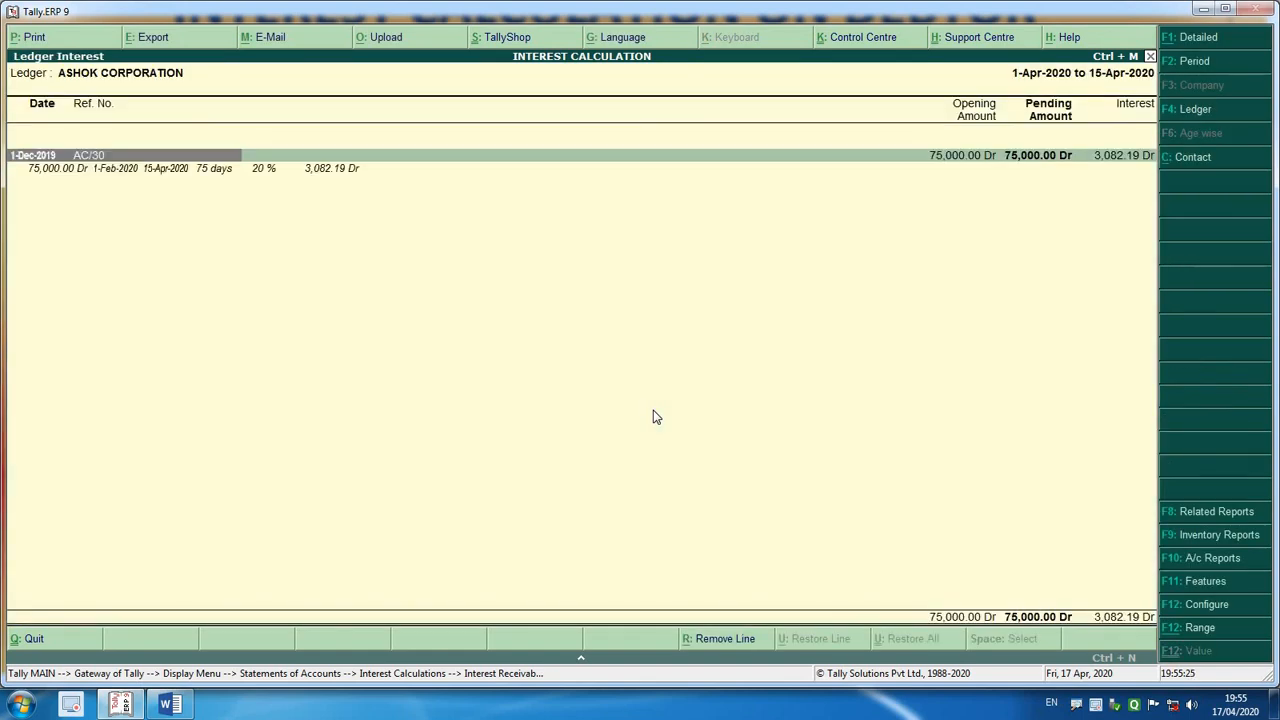
left_click(105, 172)
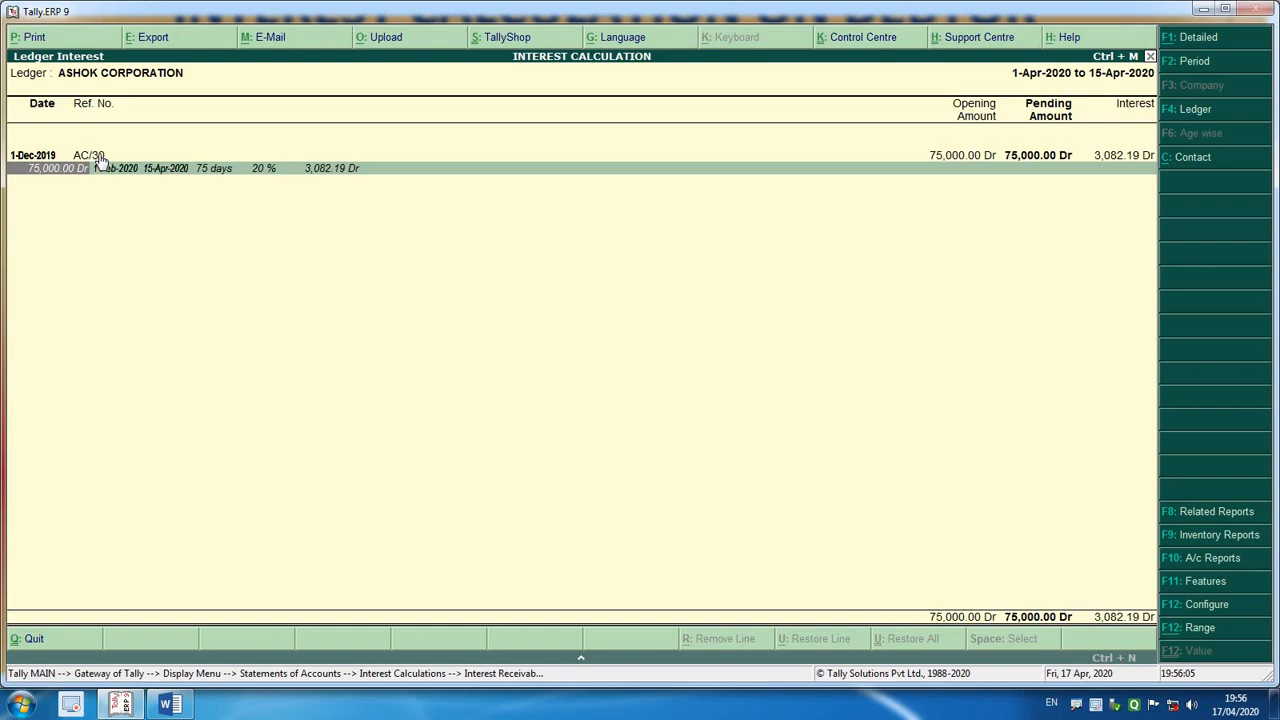
key("Escape")
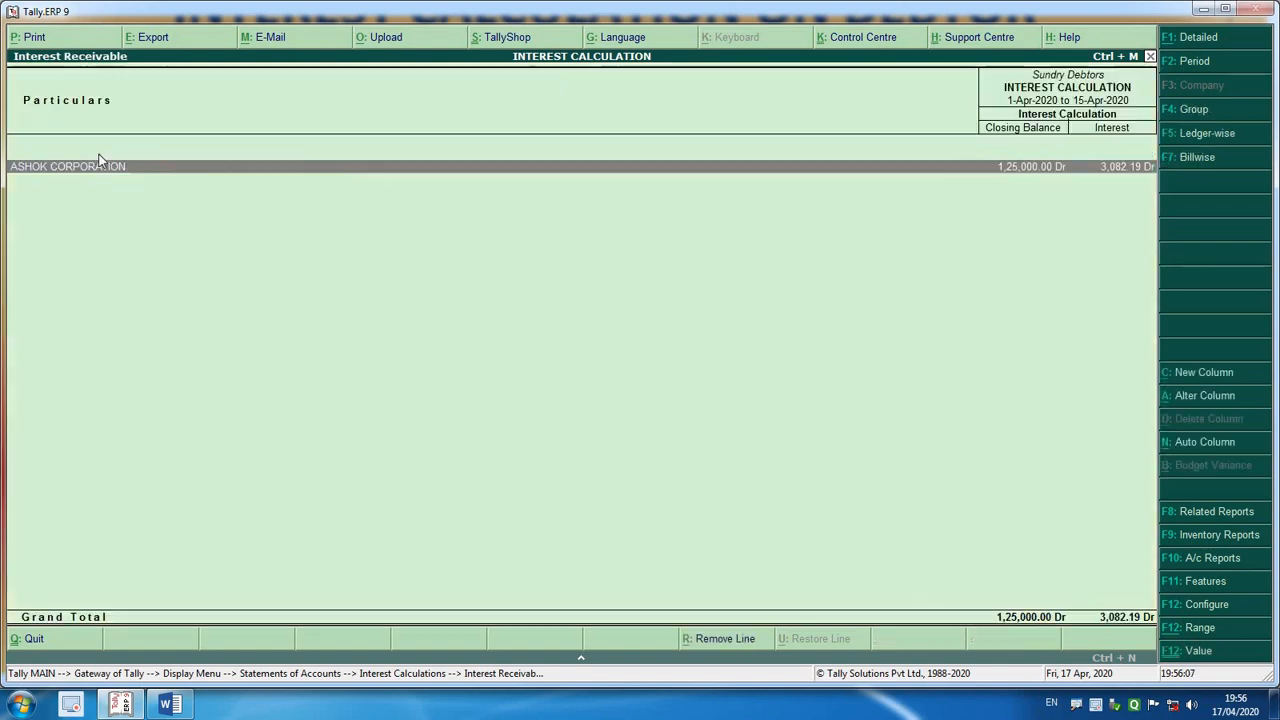
key("Escape")
key("Escape")
key("Escape")
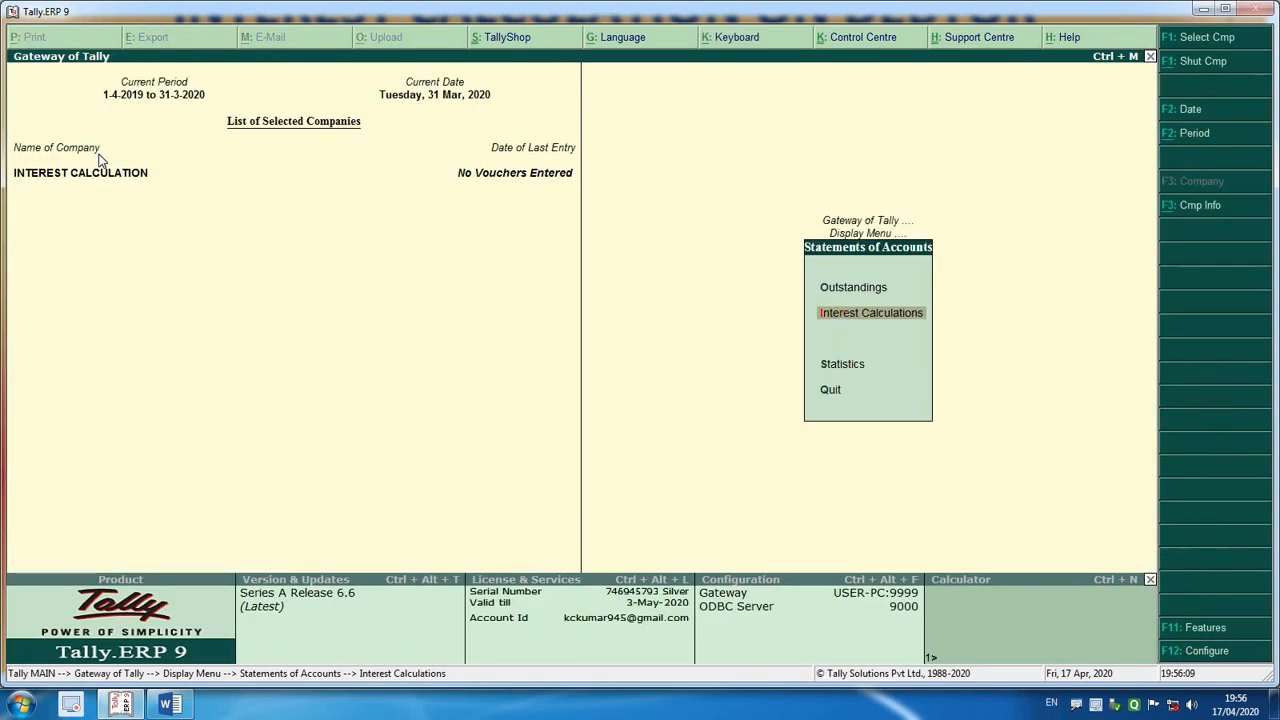
key("Escape")
key("Escape")
key("Home")
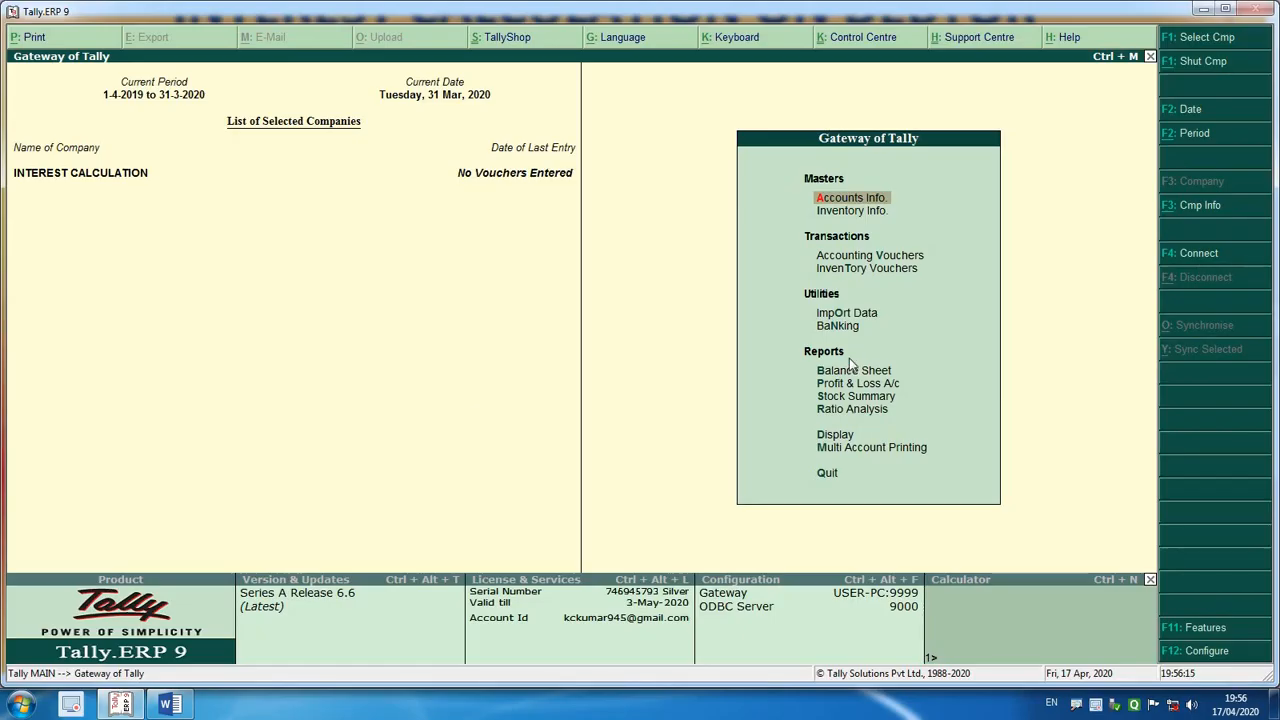
Open the Balance Sheet and drill down through Sundry Debtors to ASHOK CORPORATION's monthly summary
left_click(849, 368)
key("Right")
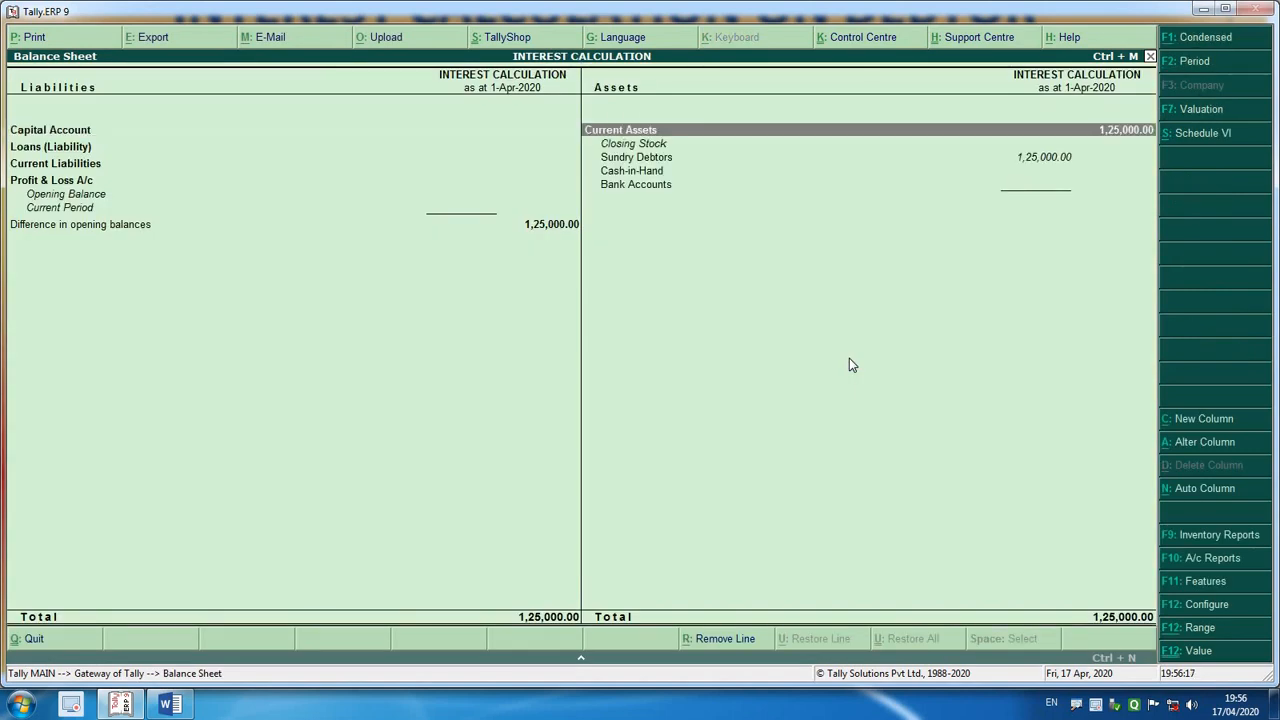
key("Down")
key("Down")
key("Return")
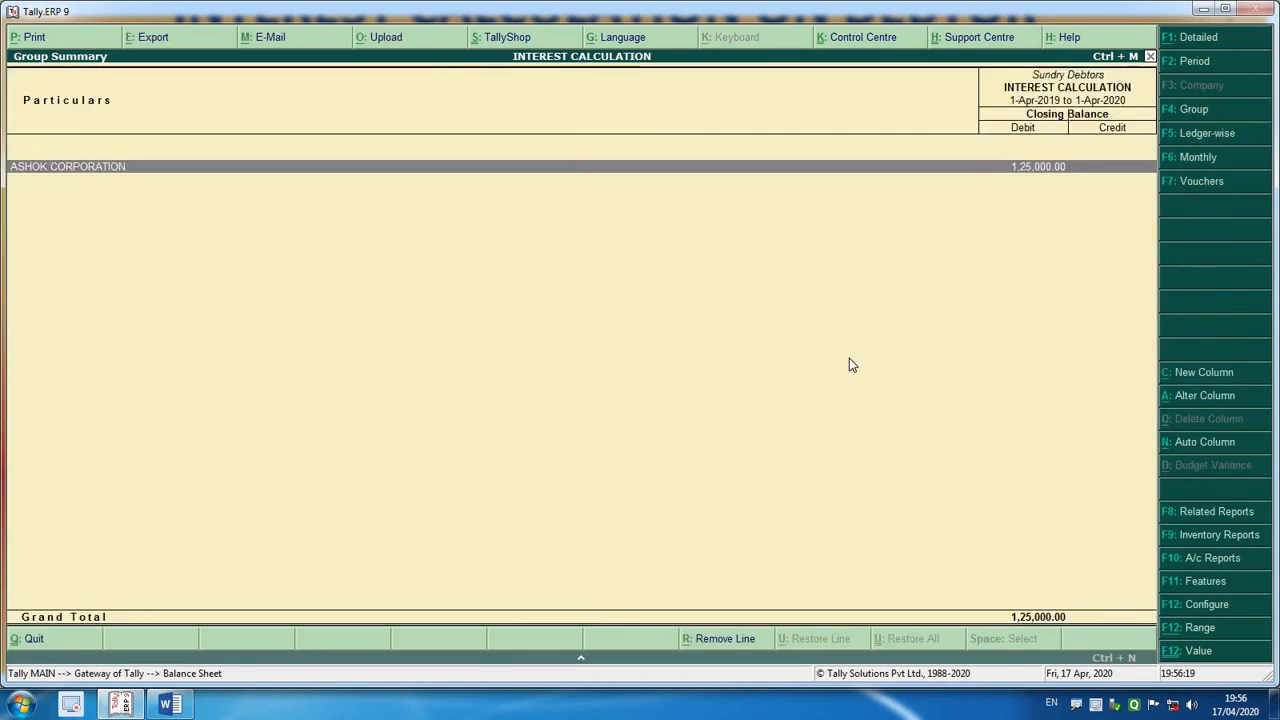
key("Return")
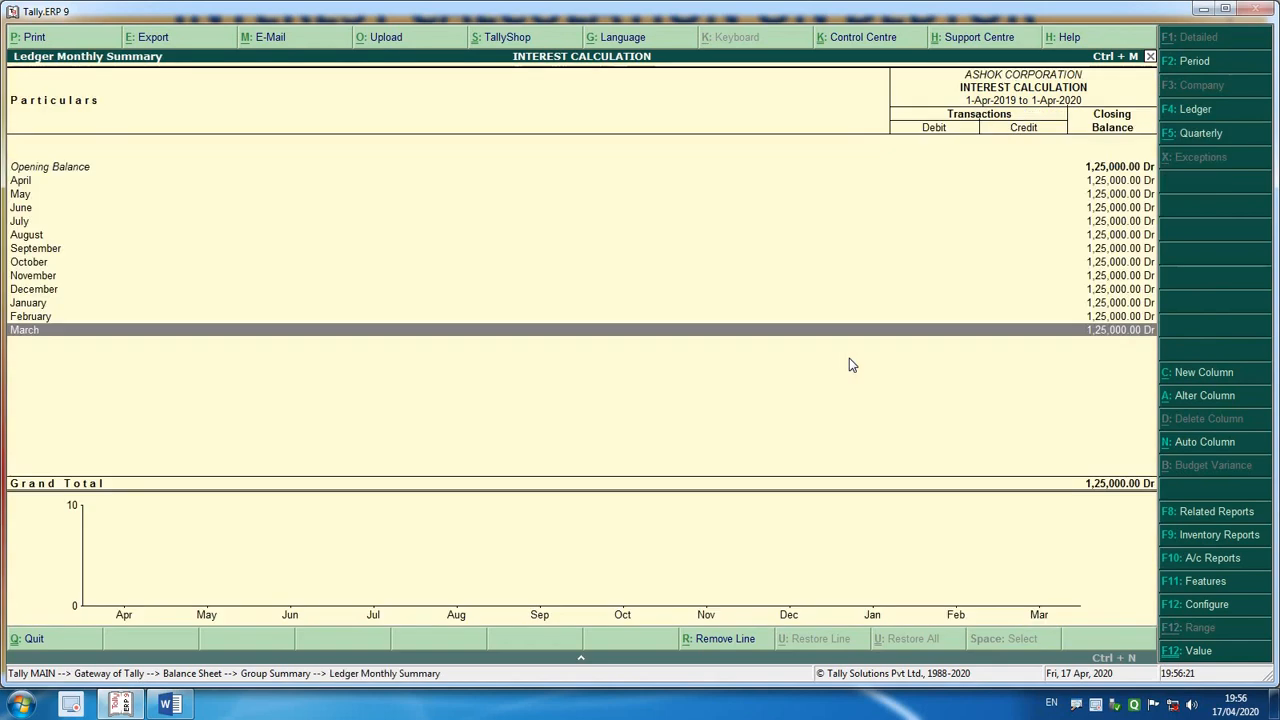
Look into April in ASHOK CORPORATION's monthly summary, and return to the Sundry Debtors group summary
key("Up")
key("Up")
key("Up")
key("Up")
key("Up")
key("Home")
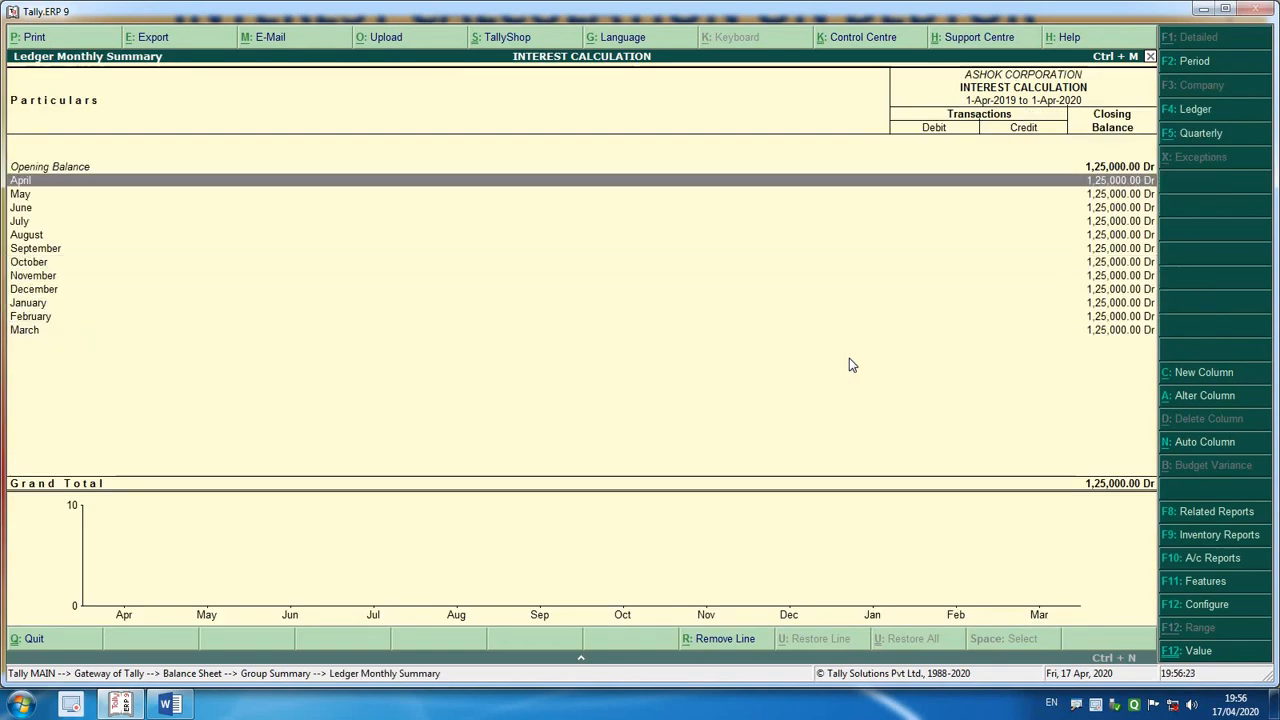
key("Return")
key("Escape")
key("Escape")
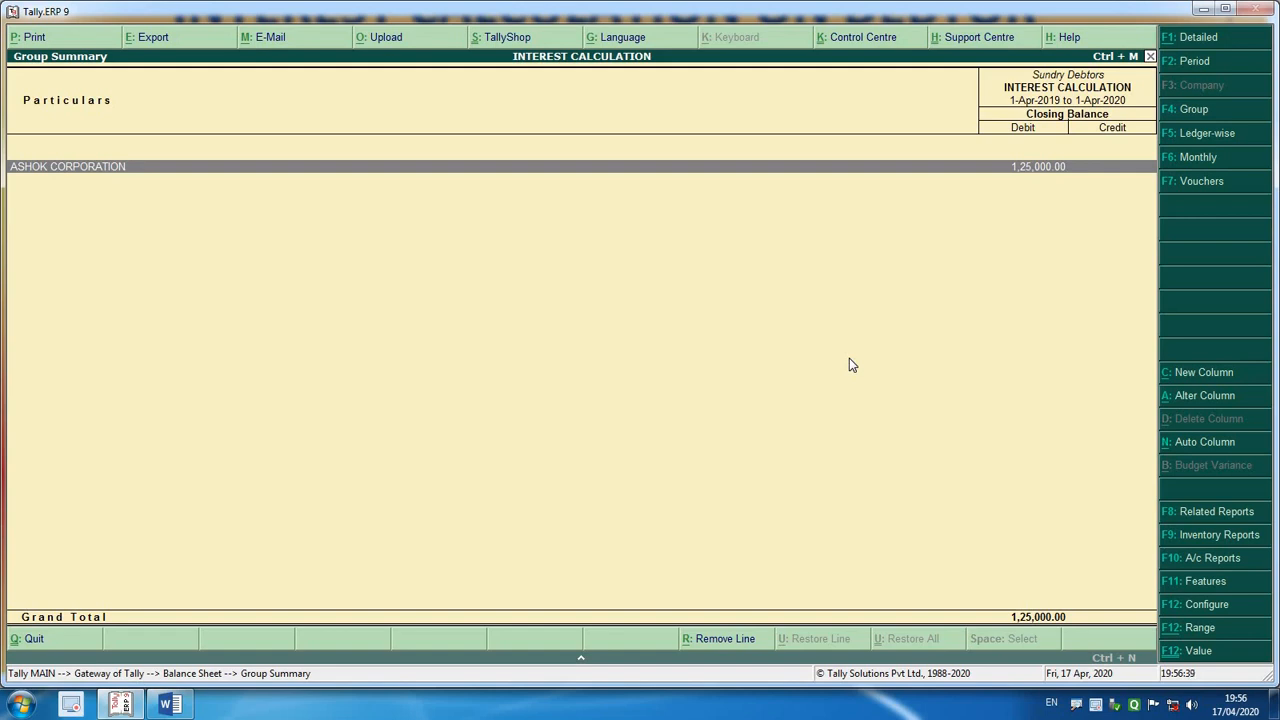
Calculate 125000+3082.19 in the built-in calculator, and return to the Gateway of Tally
key("ctrl+n")
type("1250")
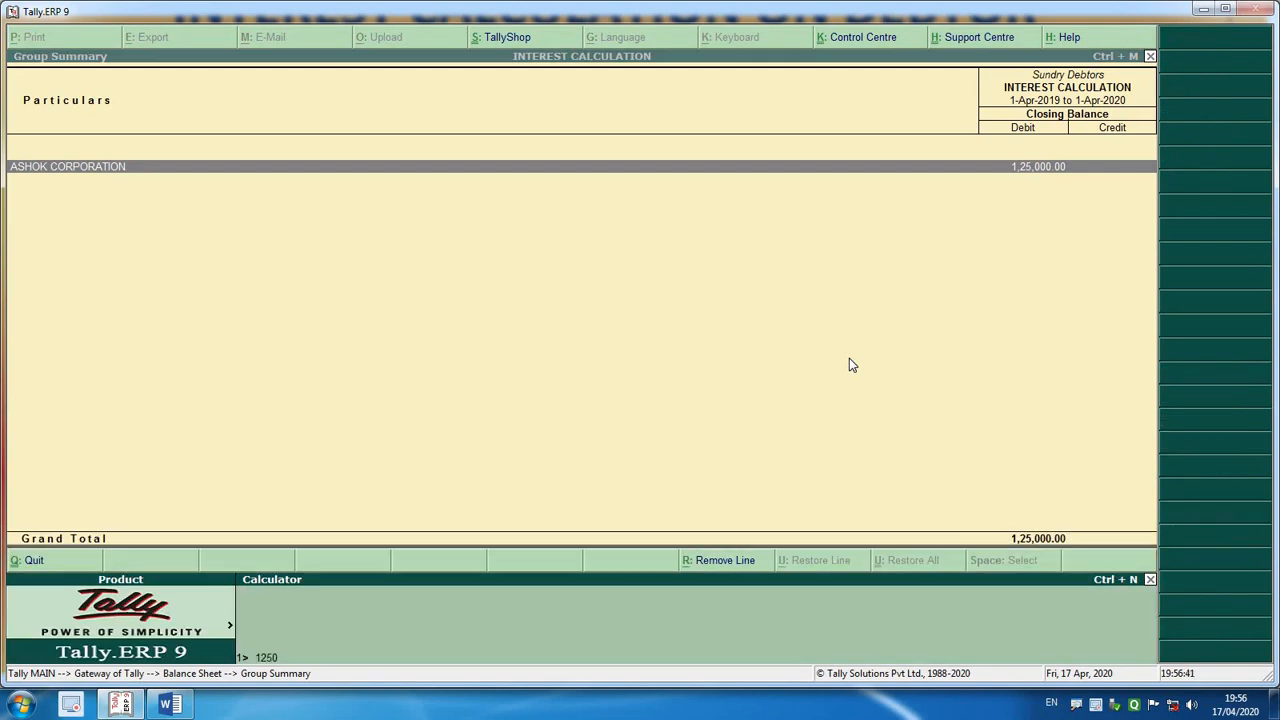
type("00+3082.19")
key("Return")
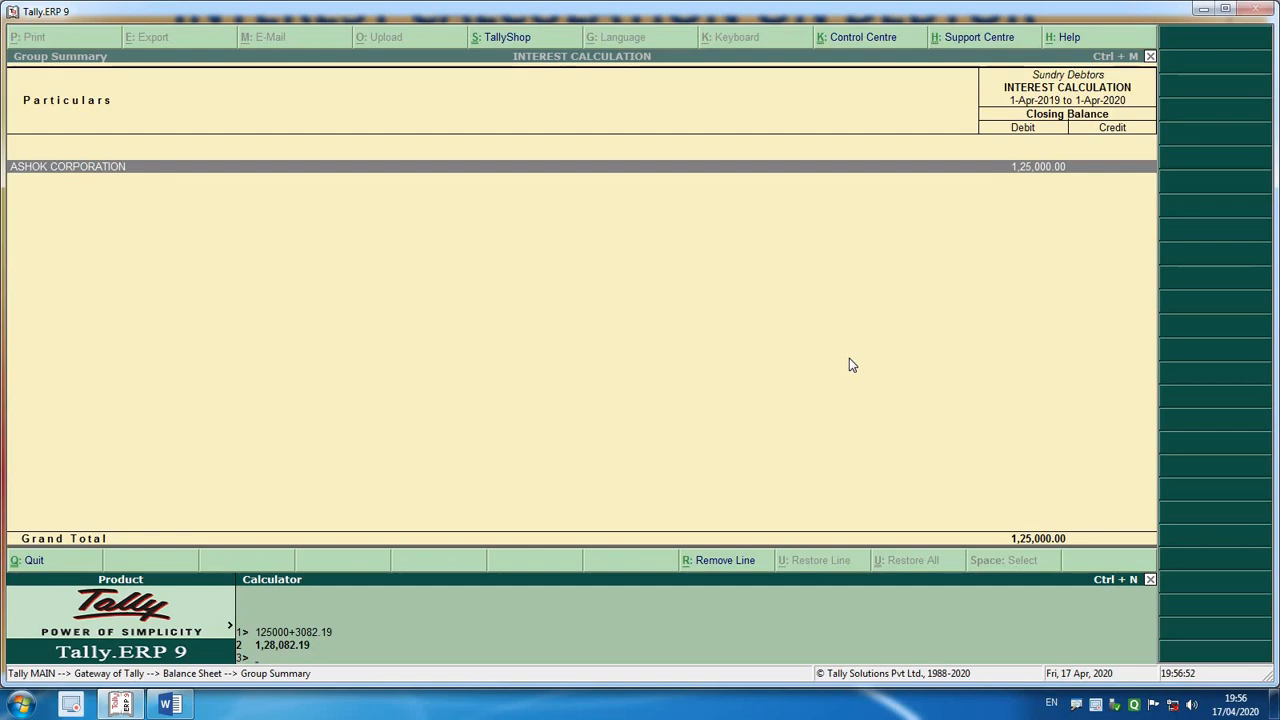
key("Escape")
key("Escape")
key("Escape")
key("Escape")
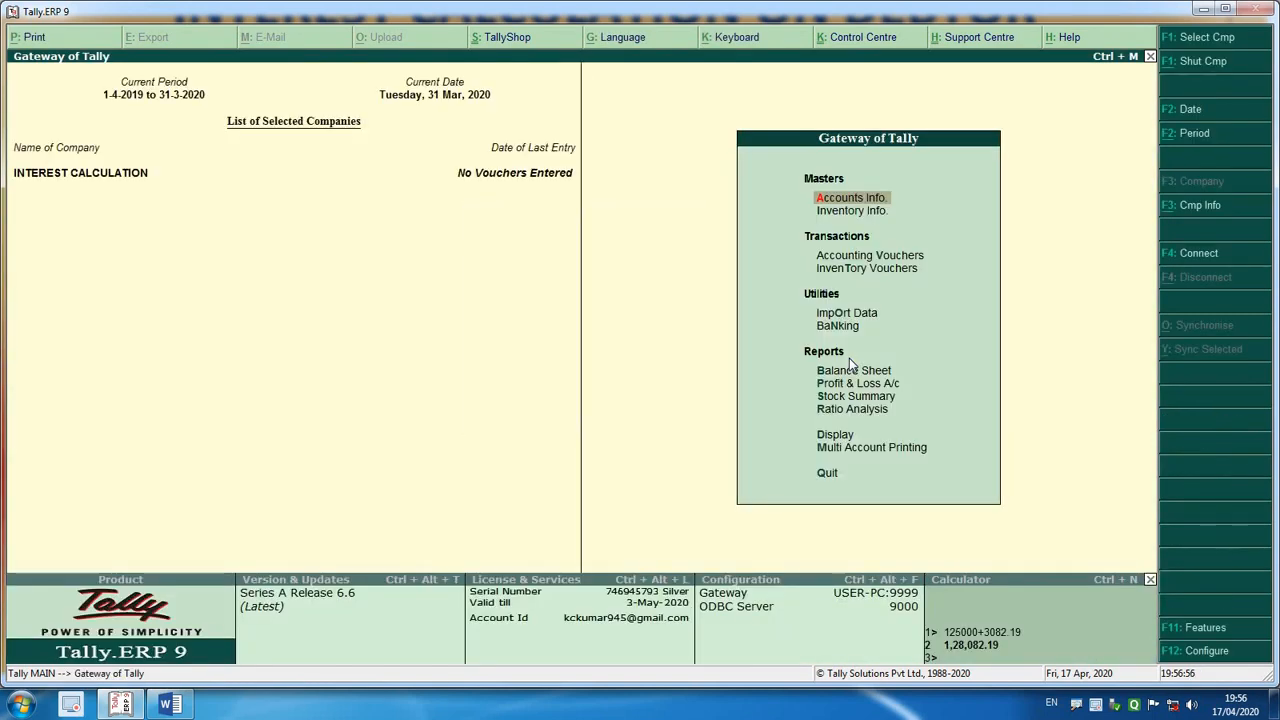
Start an accounting voucher of debit note type INTEREST RECEIAVLE with the class SIMPLE INTEREST
key("v")
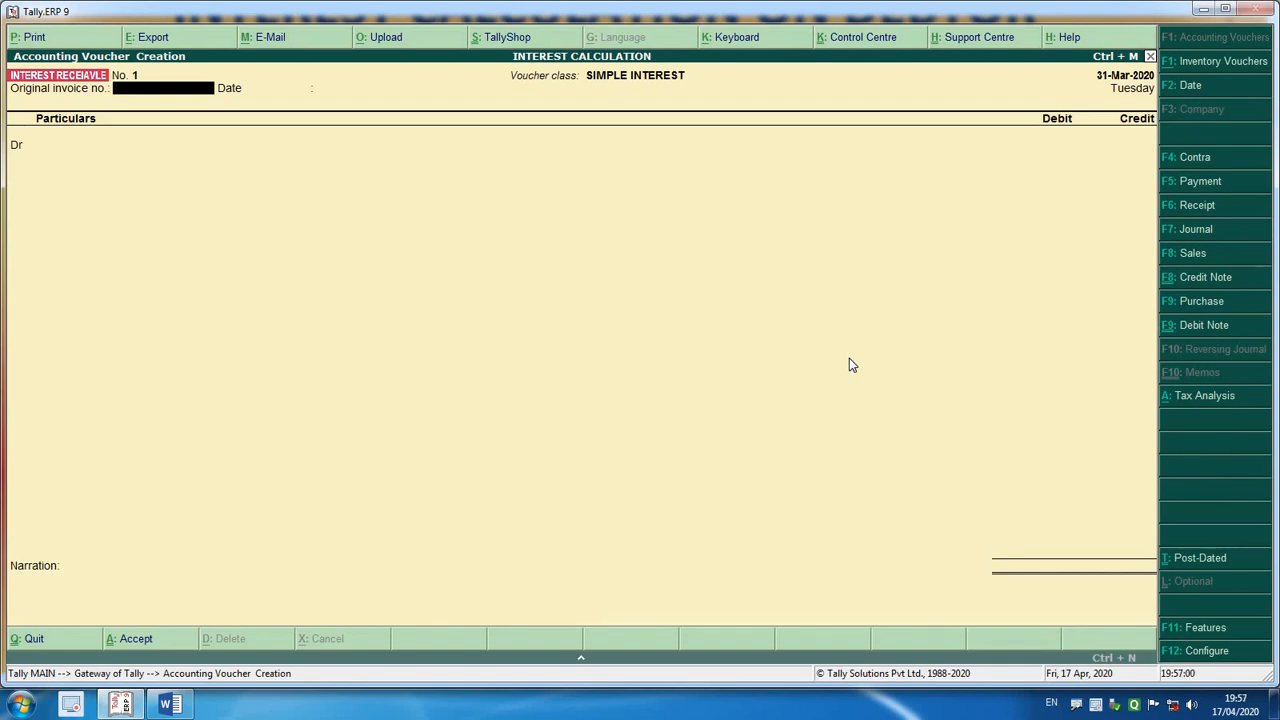
key("ctrl+F9")
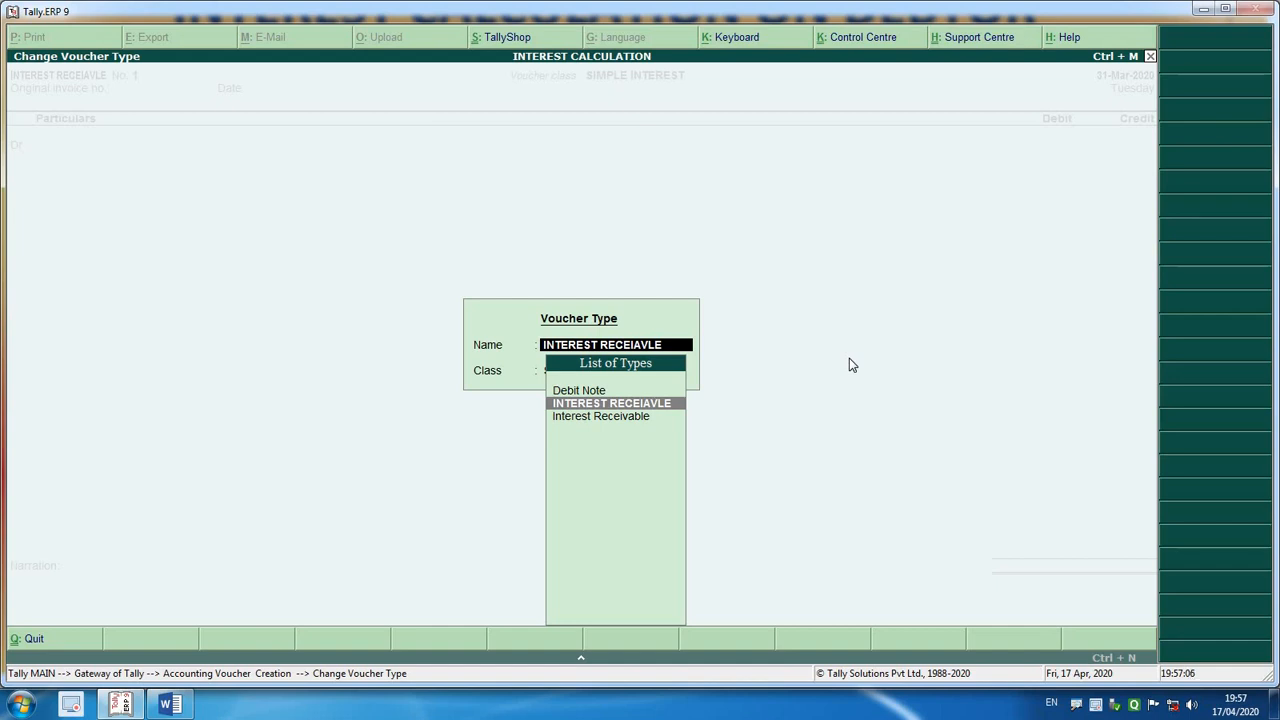
key("Up")
key("Down")
key("Up")
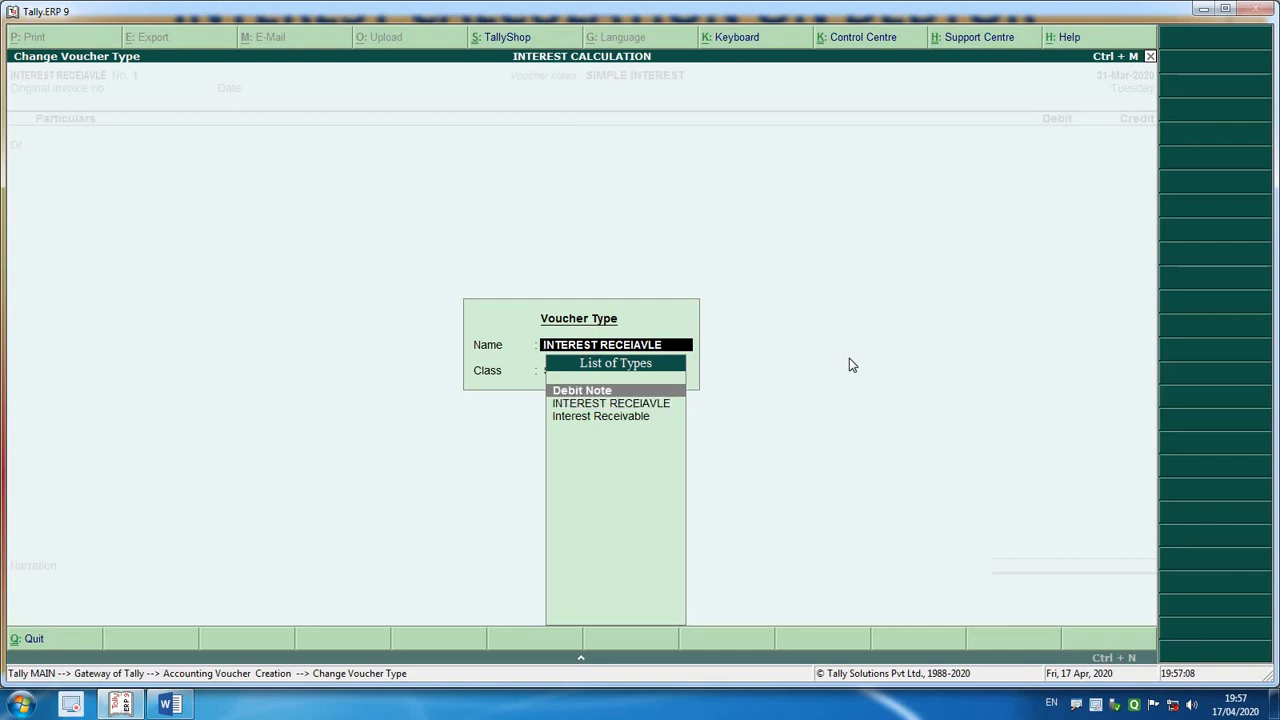
key("Down")
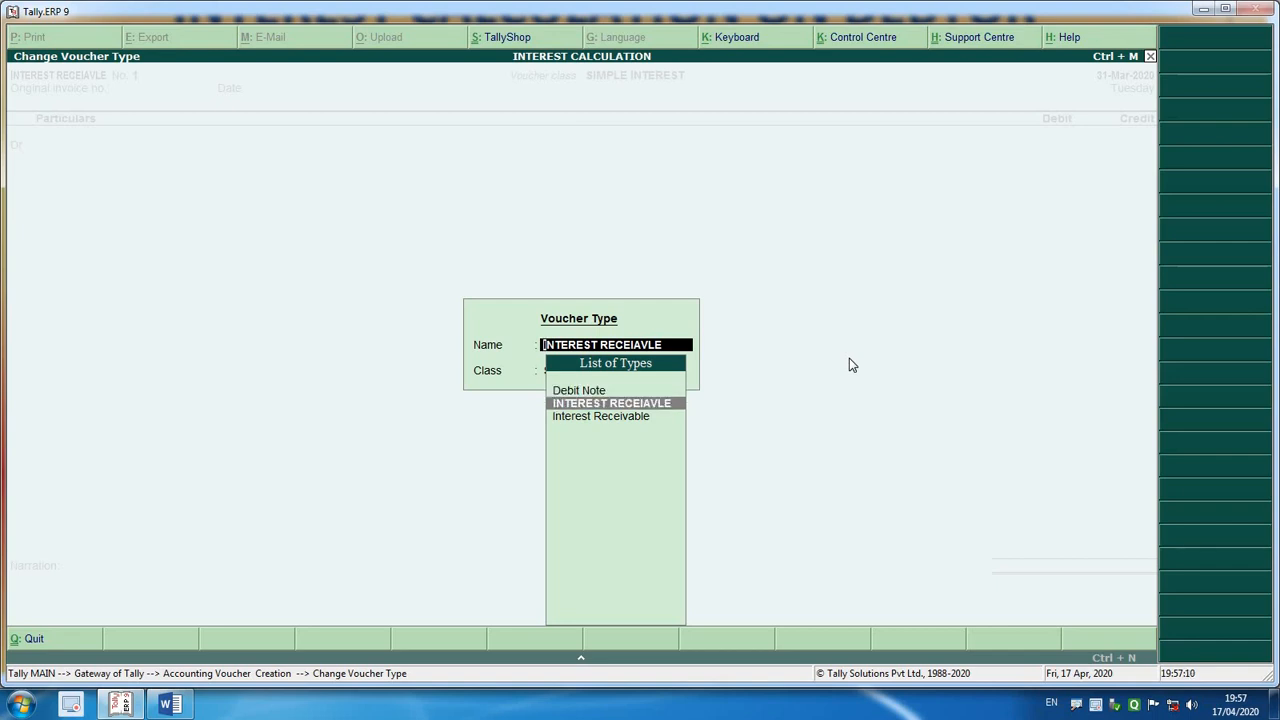
key("Return")
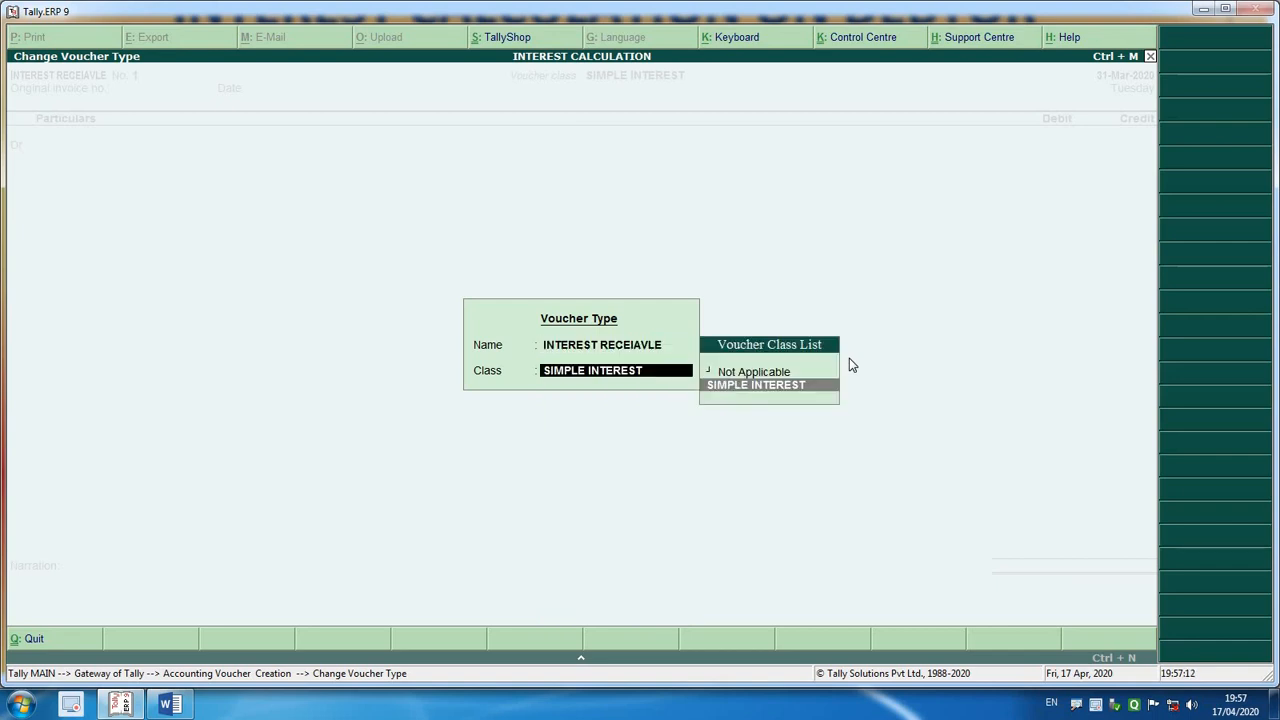
key("Return")
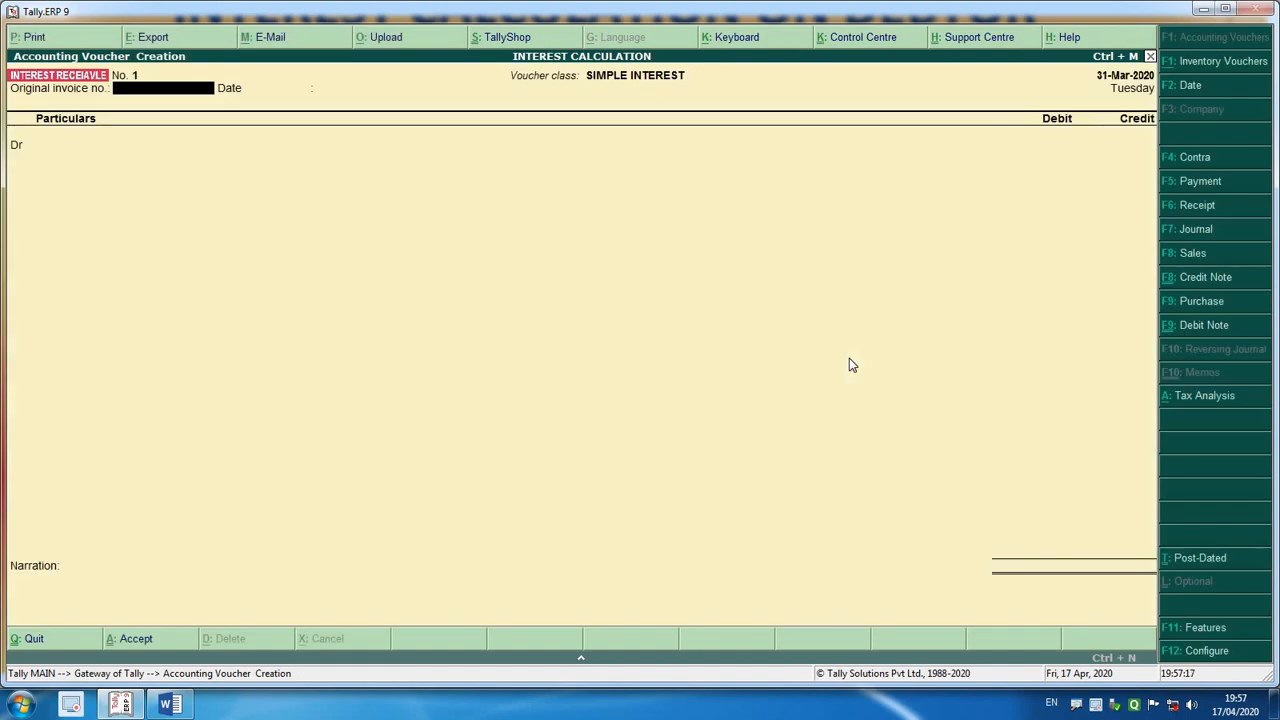
Enter AC/30 as the original invoice number, and set the accounting period to start on 1-4-2020 and end on 31 March
type("AC/30")
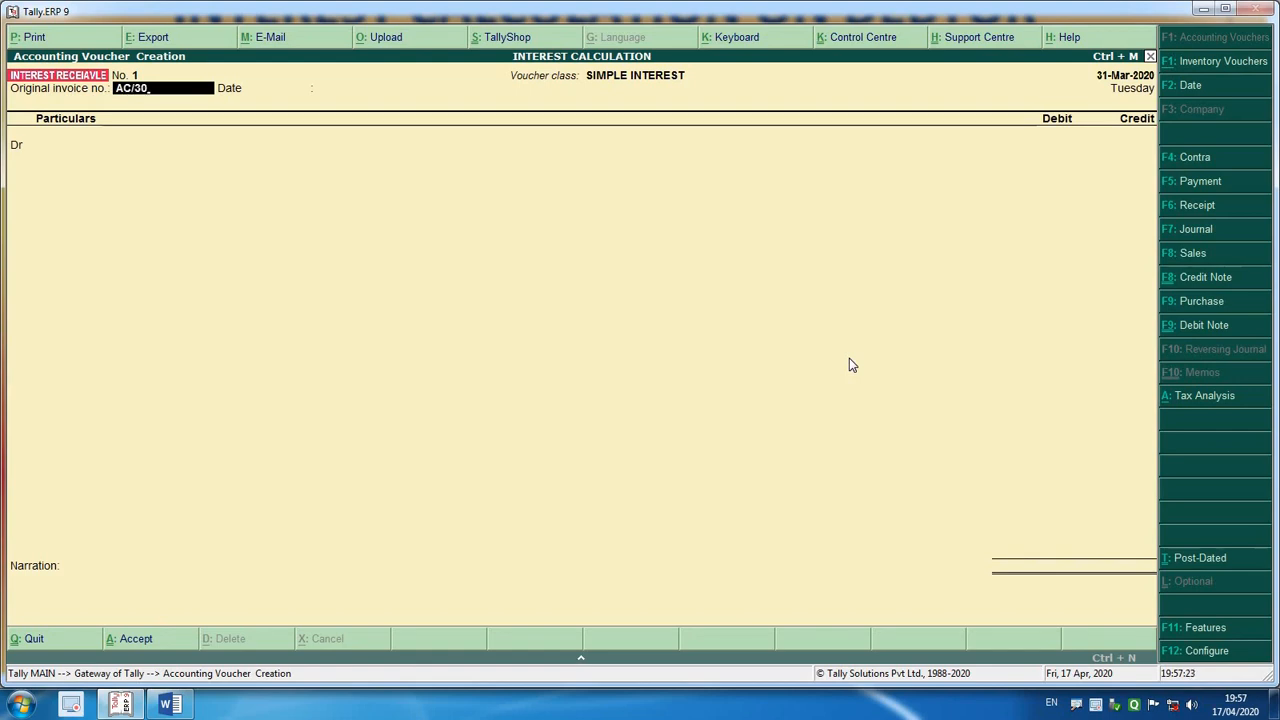
key("alt+F2")
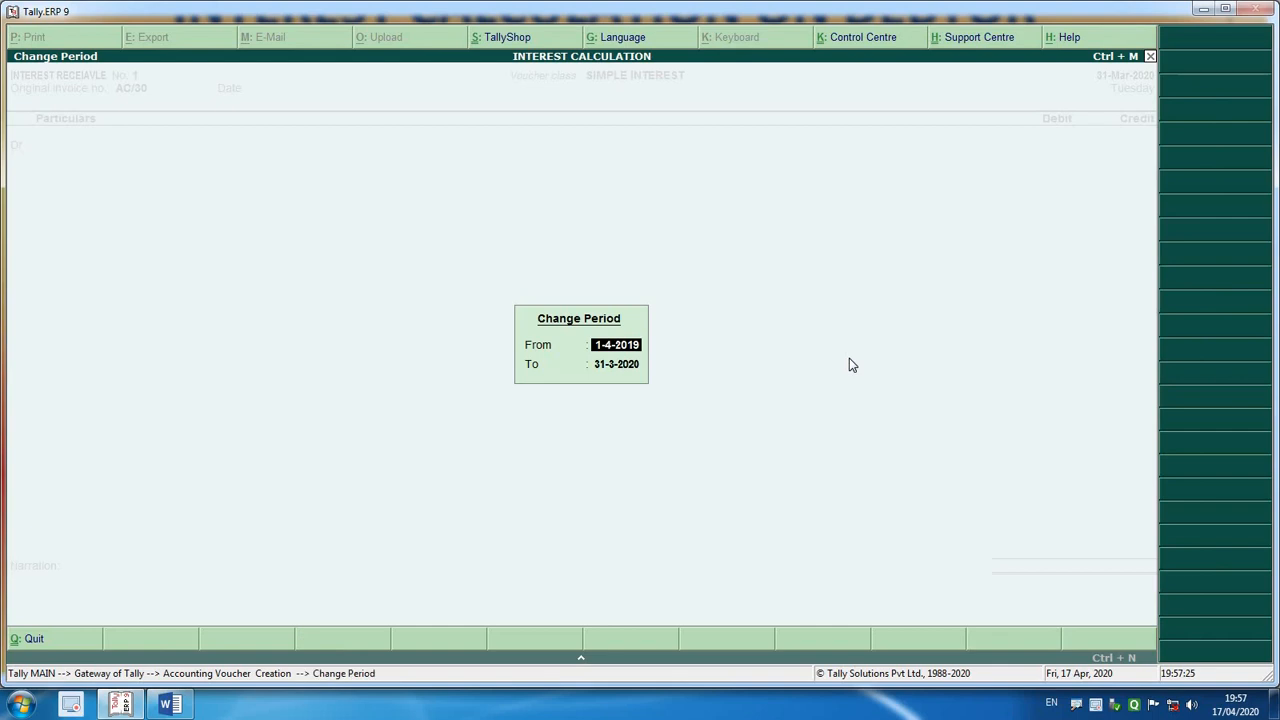
type("1.4.20")
key("Return")
type("31.")
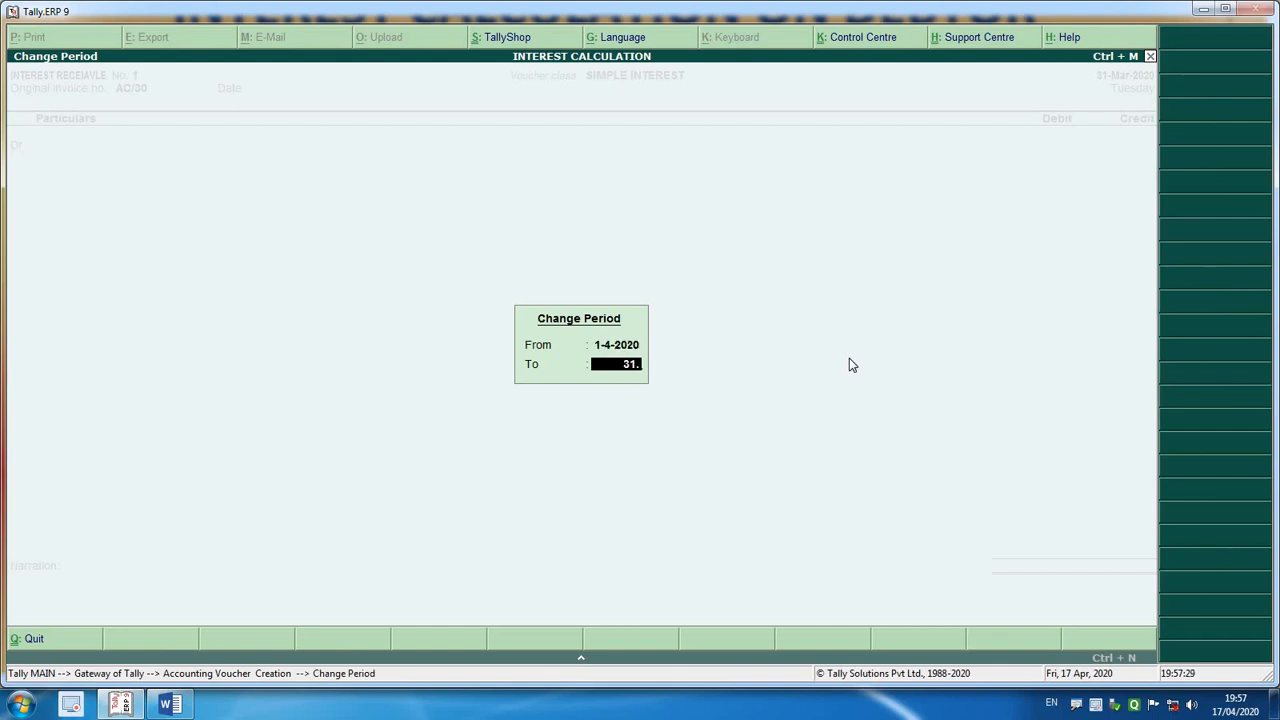
type("321")
key("BackSpace")
key("BackSpace")
type(".20")
key("Return")
Set the debit note's voucher date to 15-4-2020
key("F2")
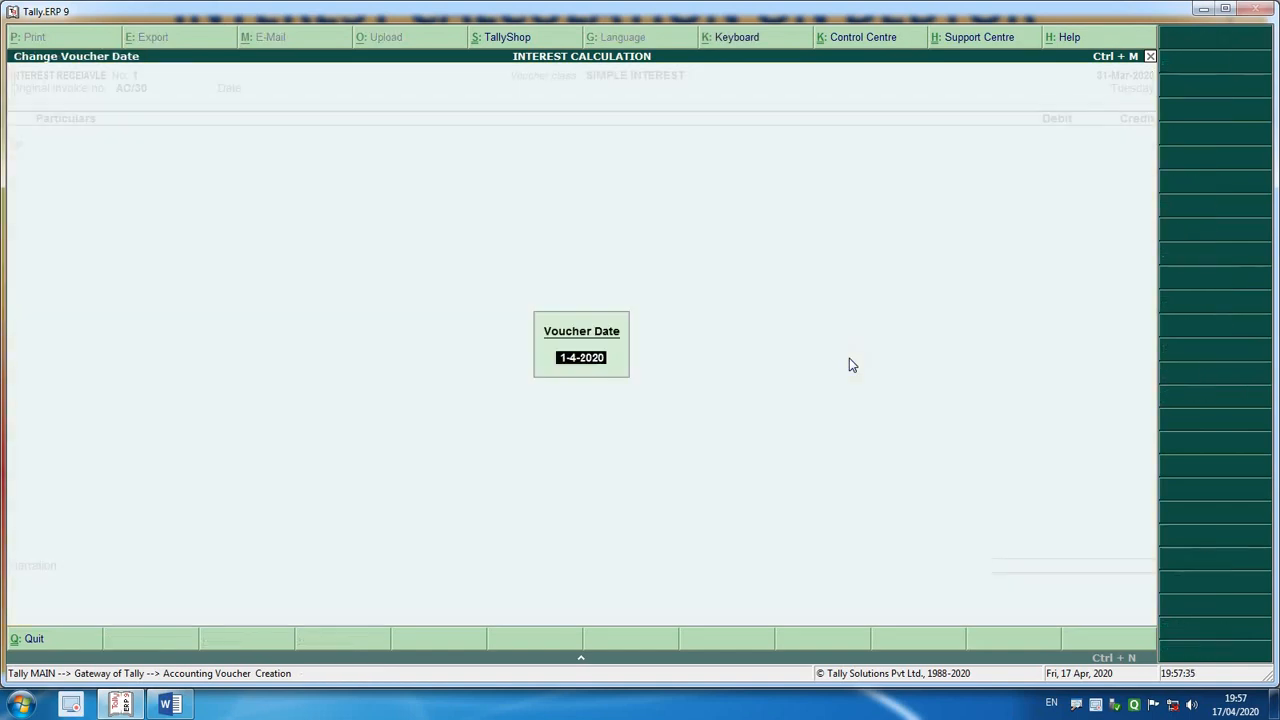
type("1.4")
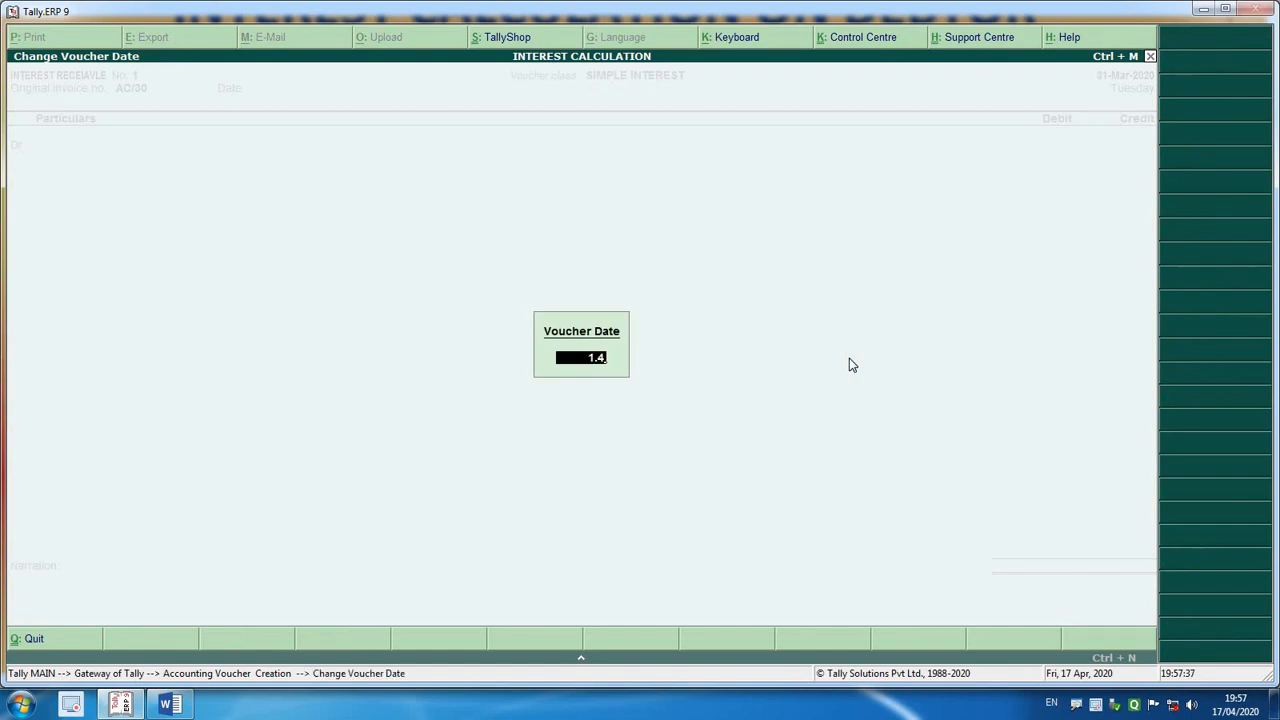
key("BackSpace")
key("BackSpace")
type("5.4")
key("Return")
Enter AC/30 as the original invoice number, and accept 15-Apr-2020 as its date
type("A")
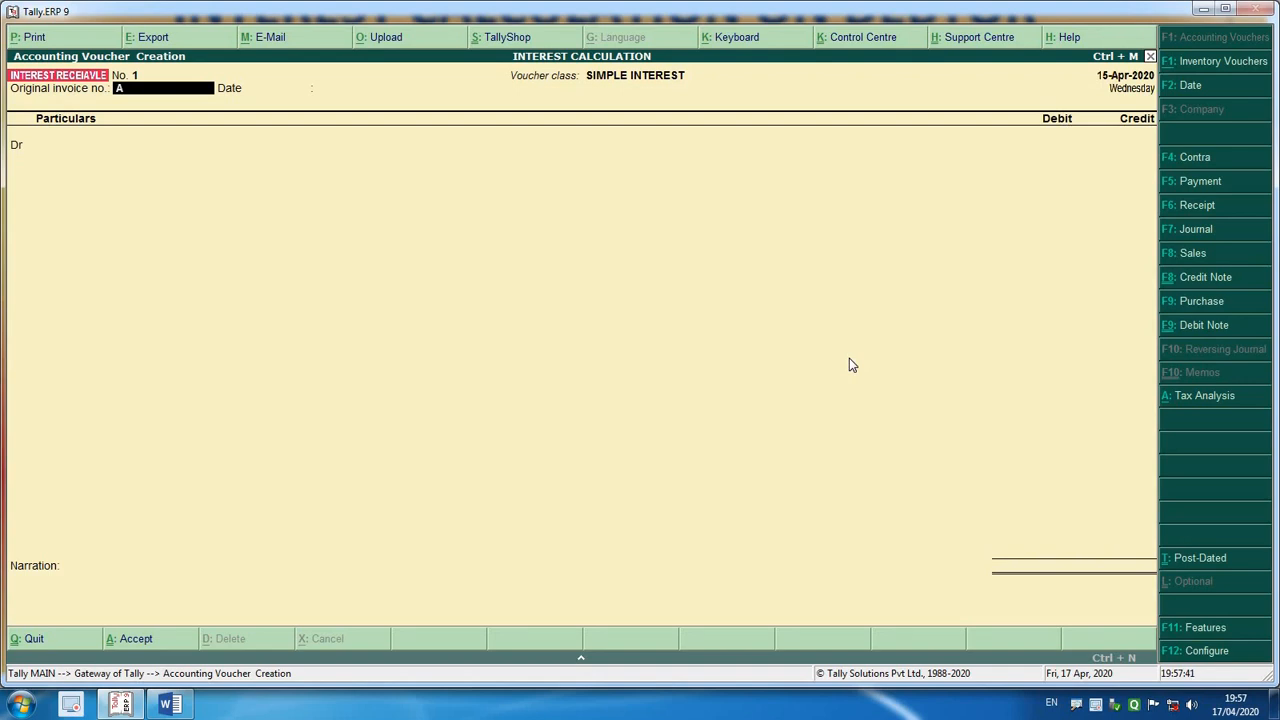
type("C/30")
key("Return")
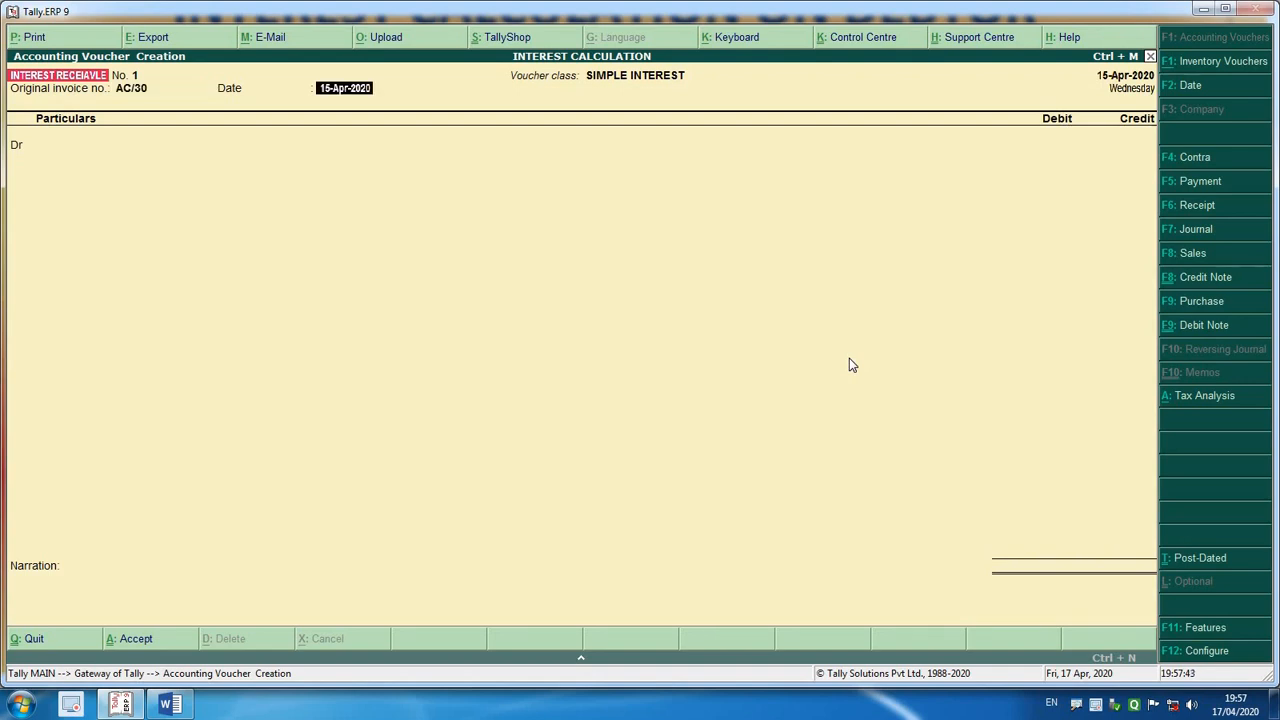
key("Return")
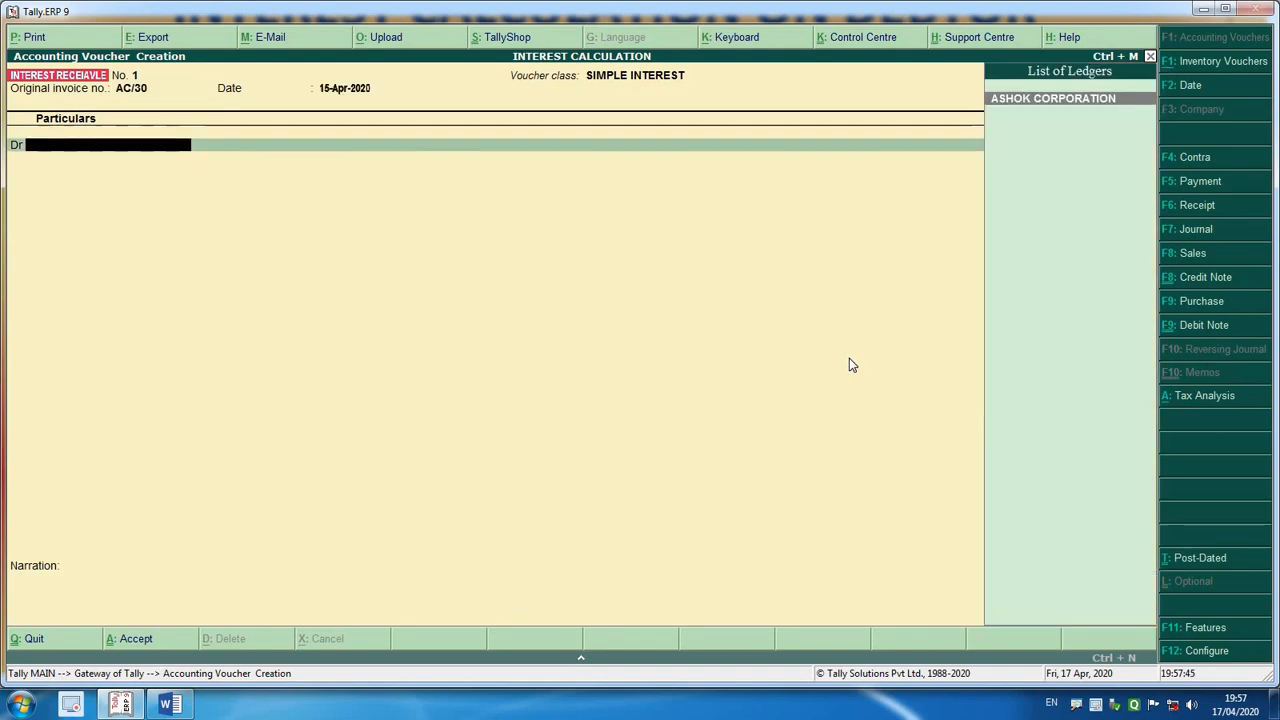
Debit ASHOK CORPORATION with the interest on bill AC/30, and accept the buyer's details with Delhi as the state
key("Return")
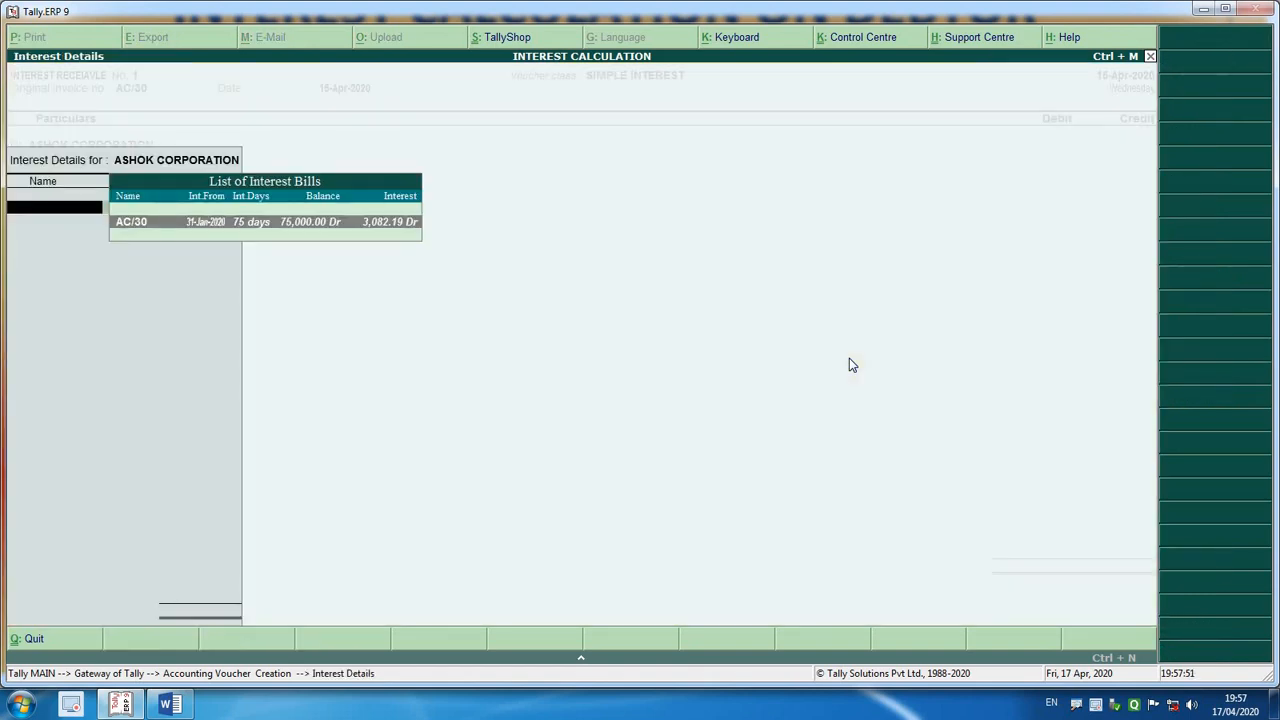
key("Return")
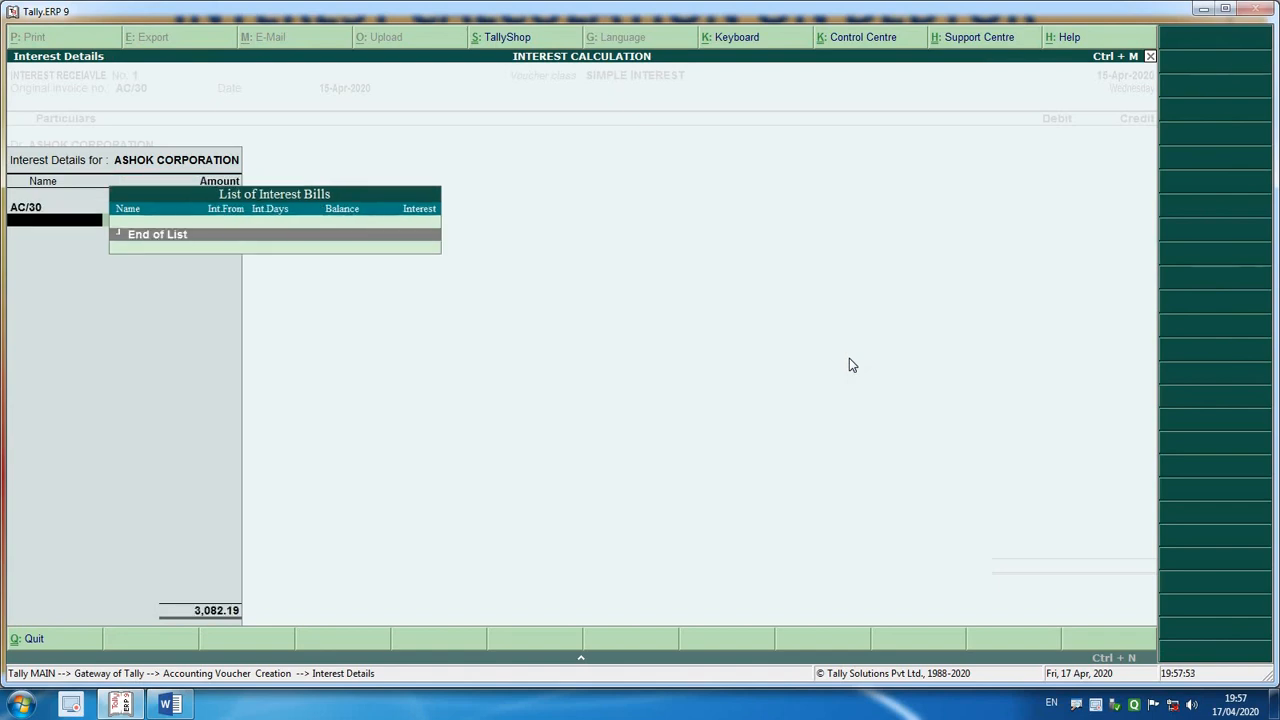
key("Return")
key("Return")
key("Return")
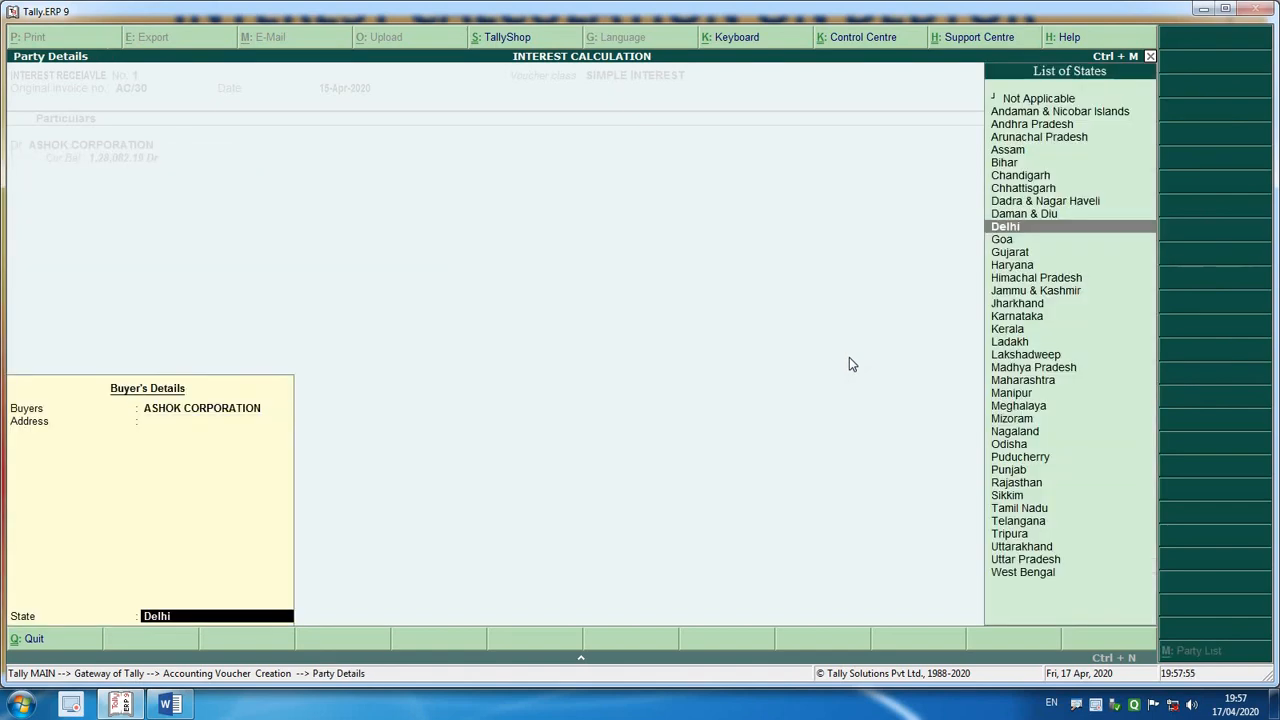
key("Return")
key("Return")
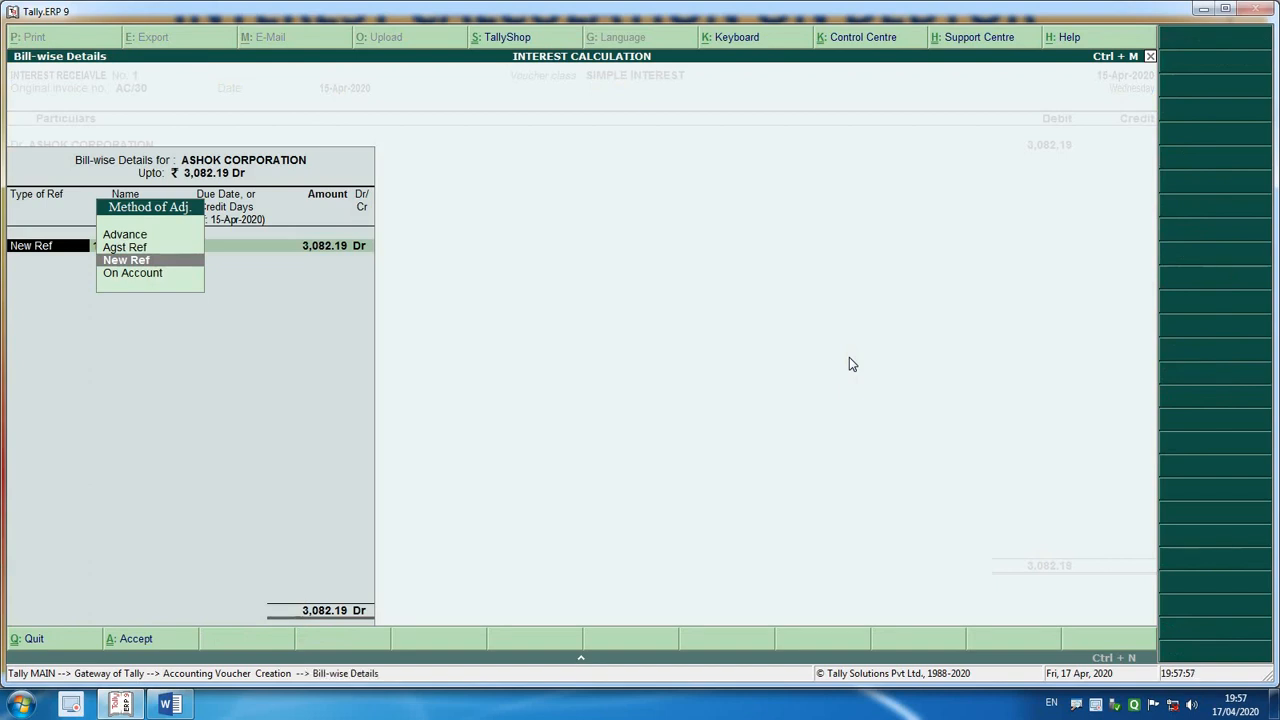
Add a New Ref bill named Ac/Int/01, copying the reference from the instructions in the Word document
key("Return")
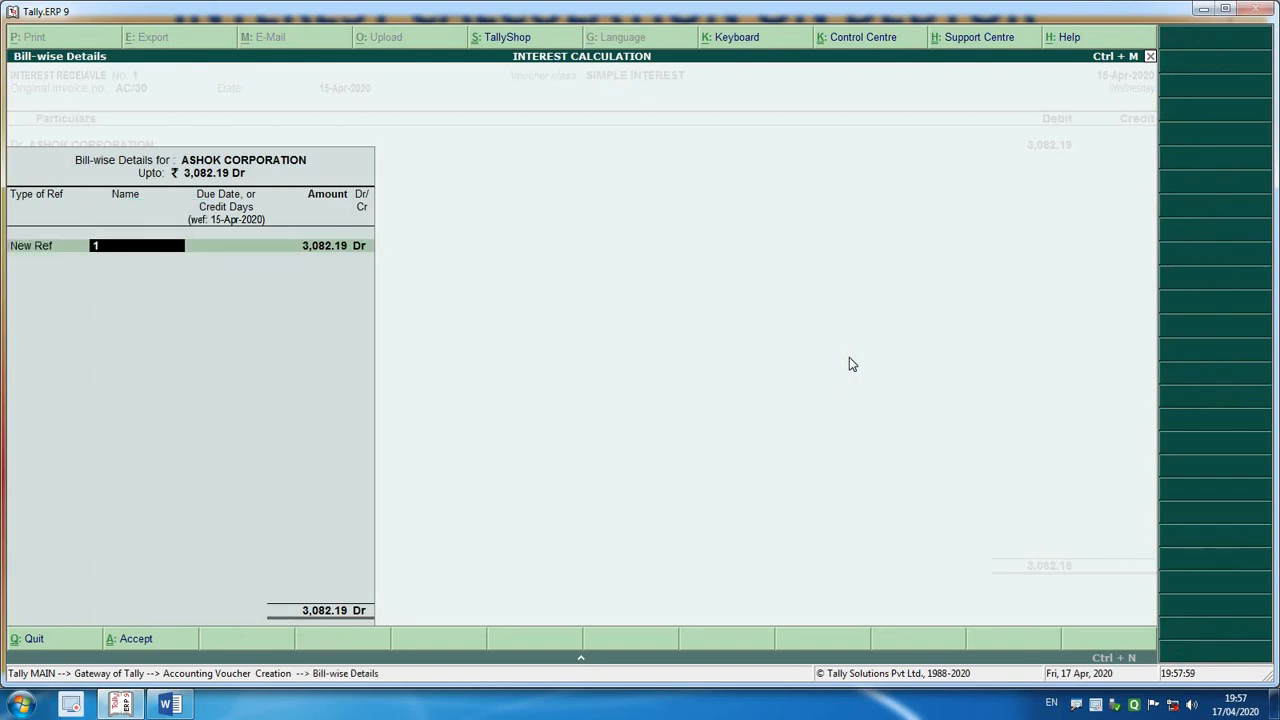
key("alt+Tab")
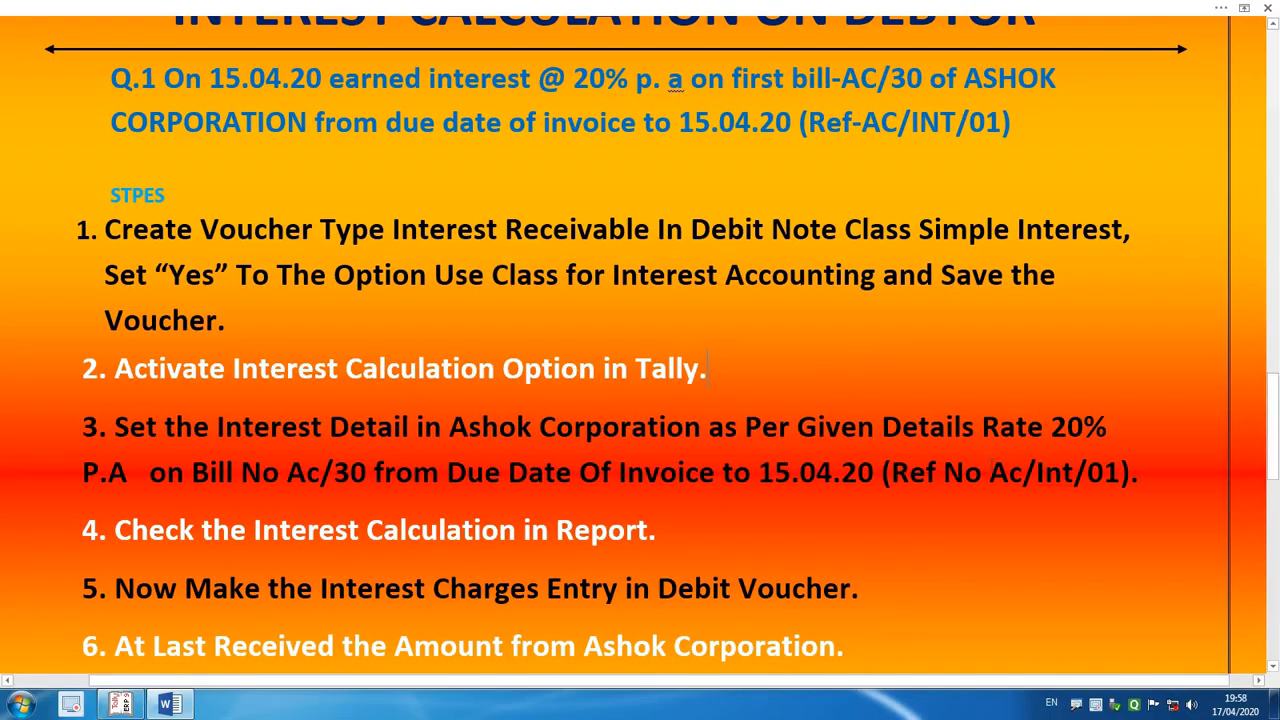
left_click_drag(990, 474, 1120, 490)
key("ctrl+c")
key("alt+Tab")
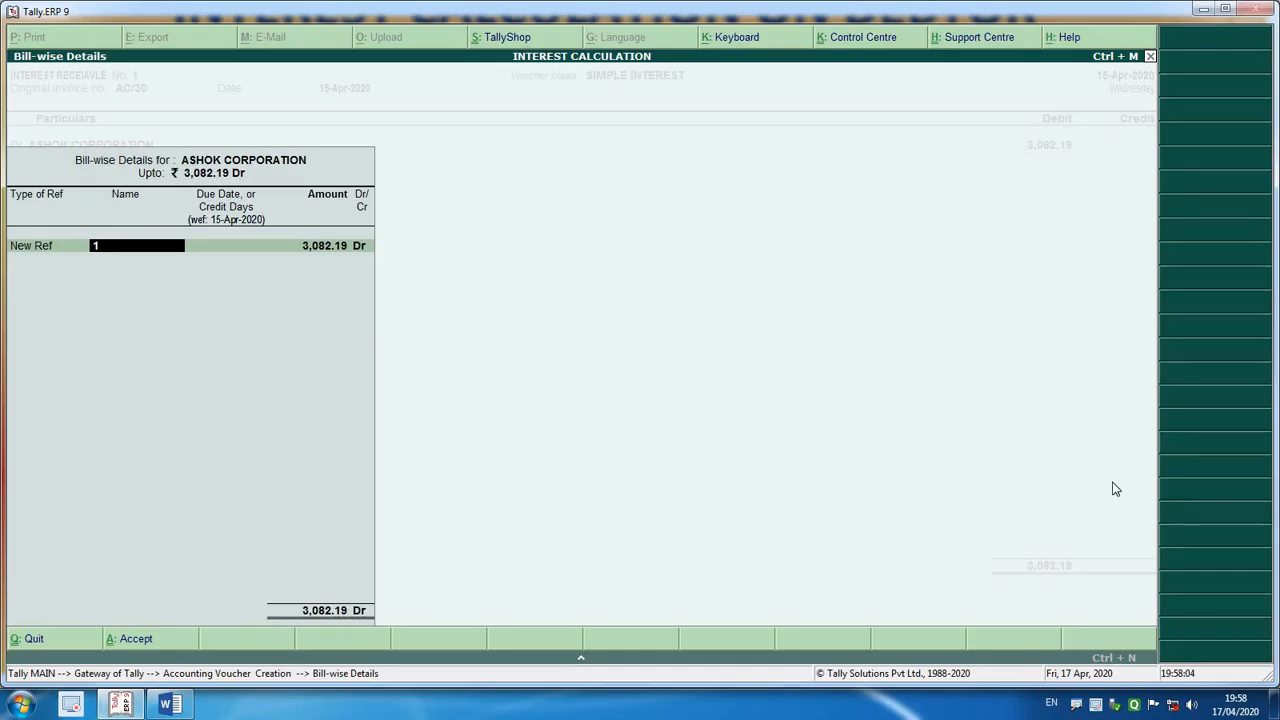
key("ctrl+alt+v")
key("Return")
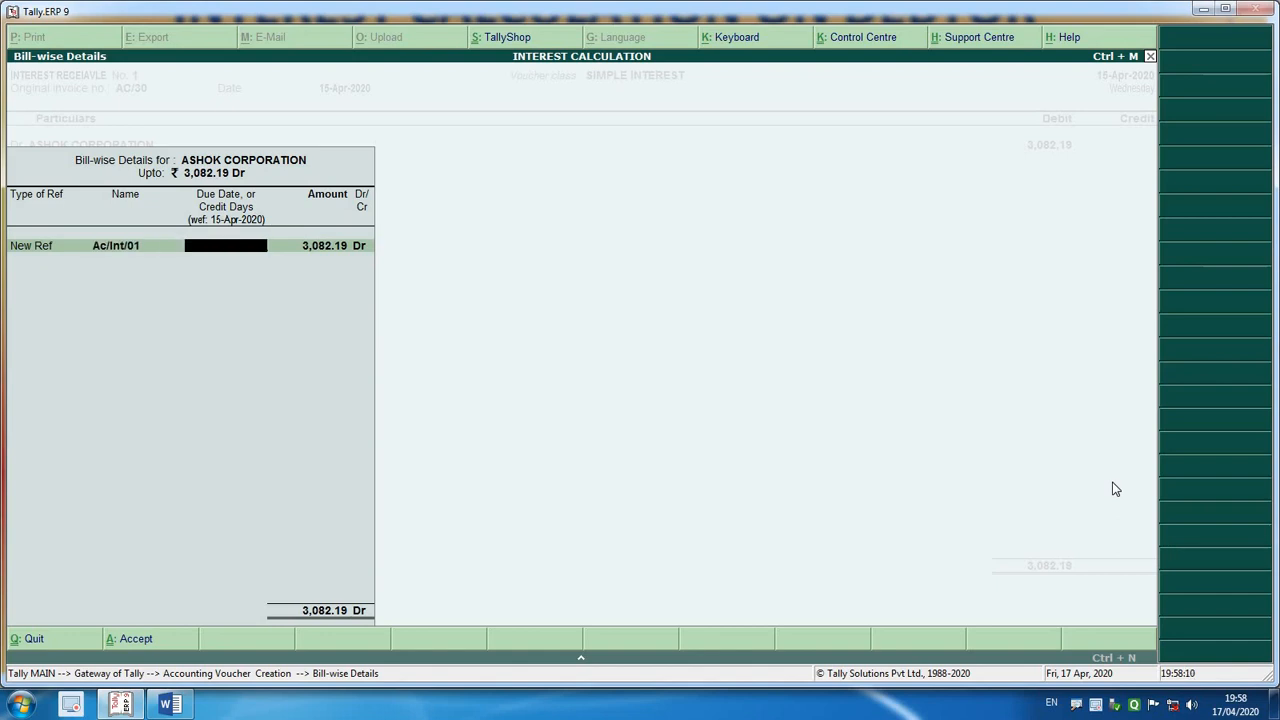
Set the new reference's due date to 30-Apr-2020, and accept 3,082.19 Dr as its amount
type("30.04.")
key("Return")
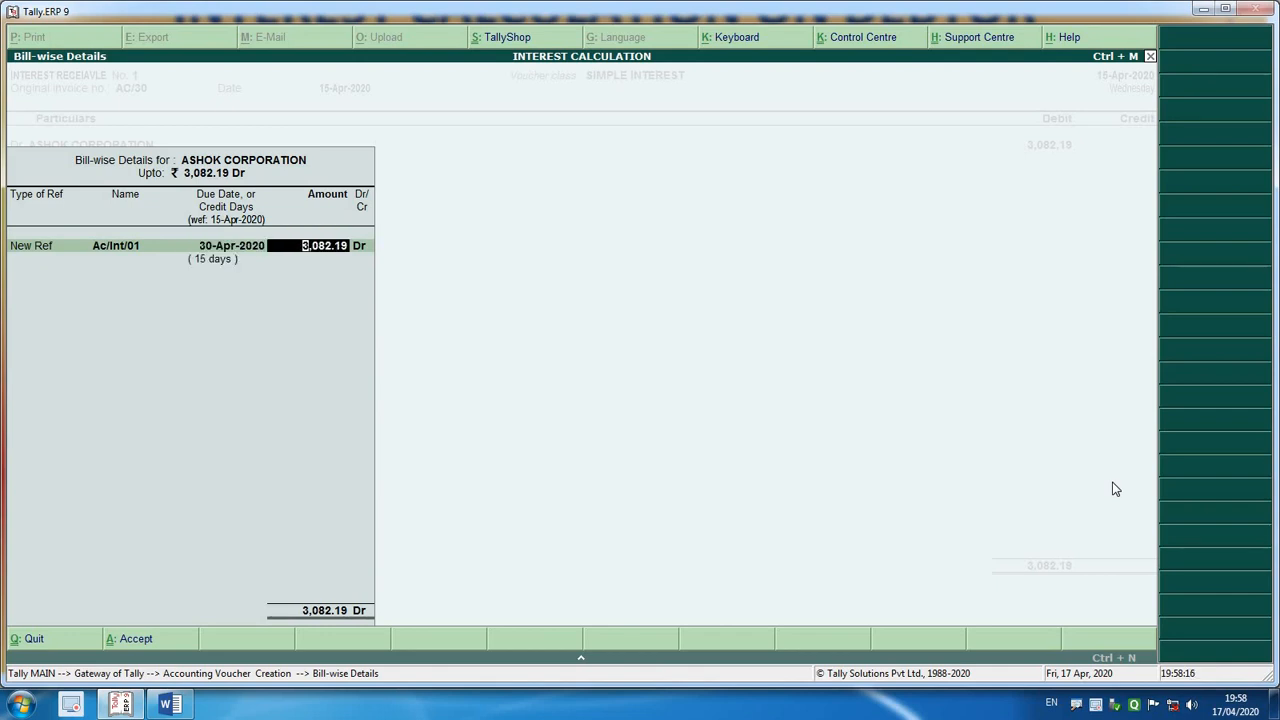
key("Return")
key("Return")
key("Return")
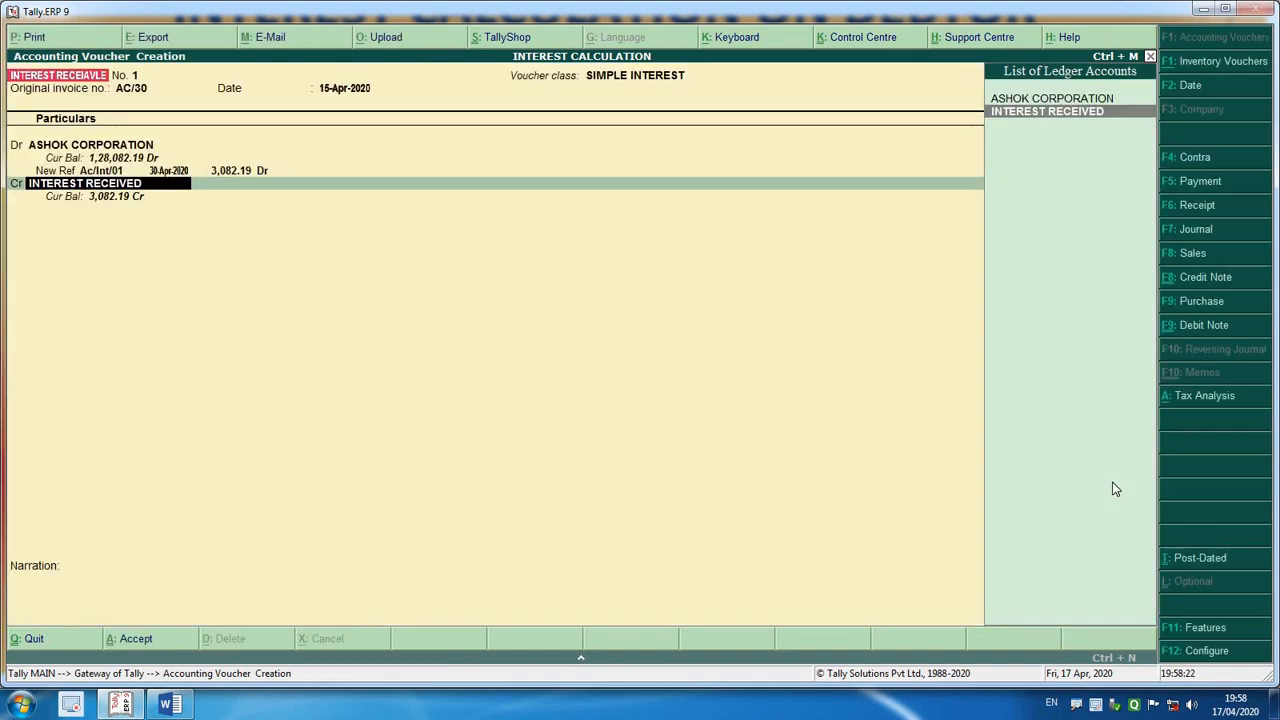
Check the group of the INTEREST RECEIVED ledger from the credit line, and return to the voucher
key("ctrl+Return")
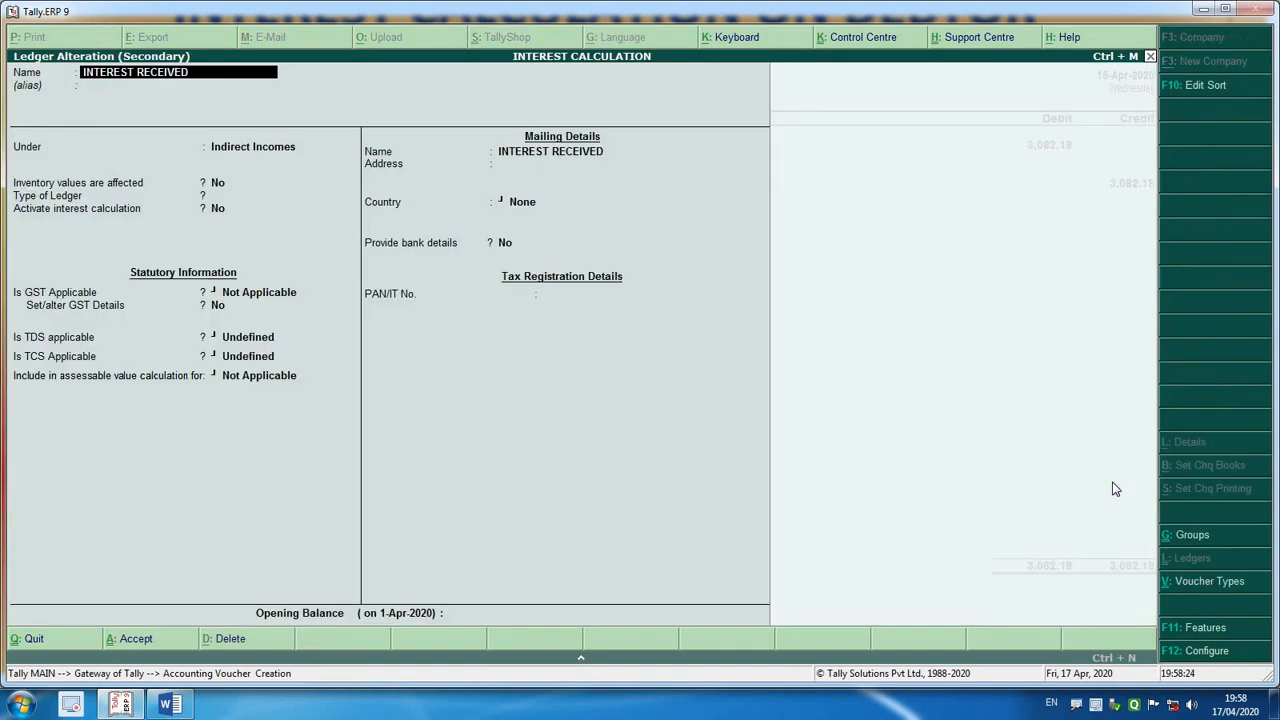
key("Return")
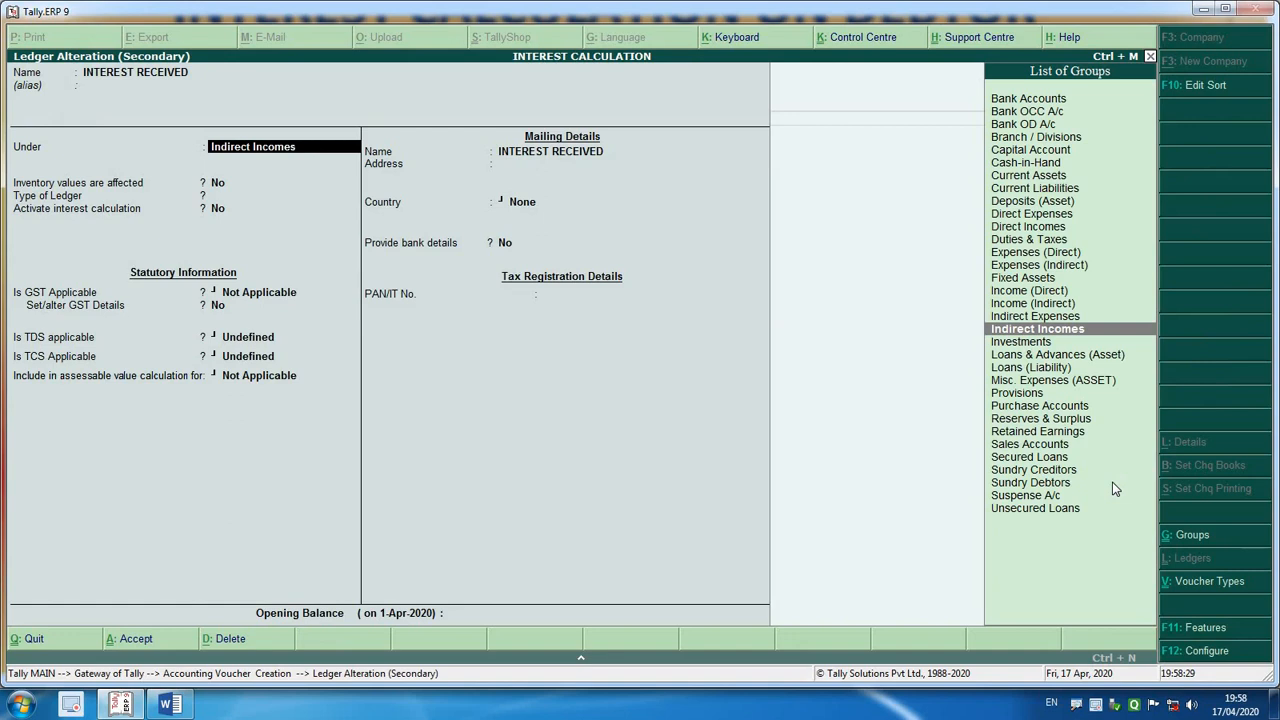
key("ctrl+a")
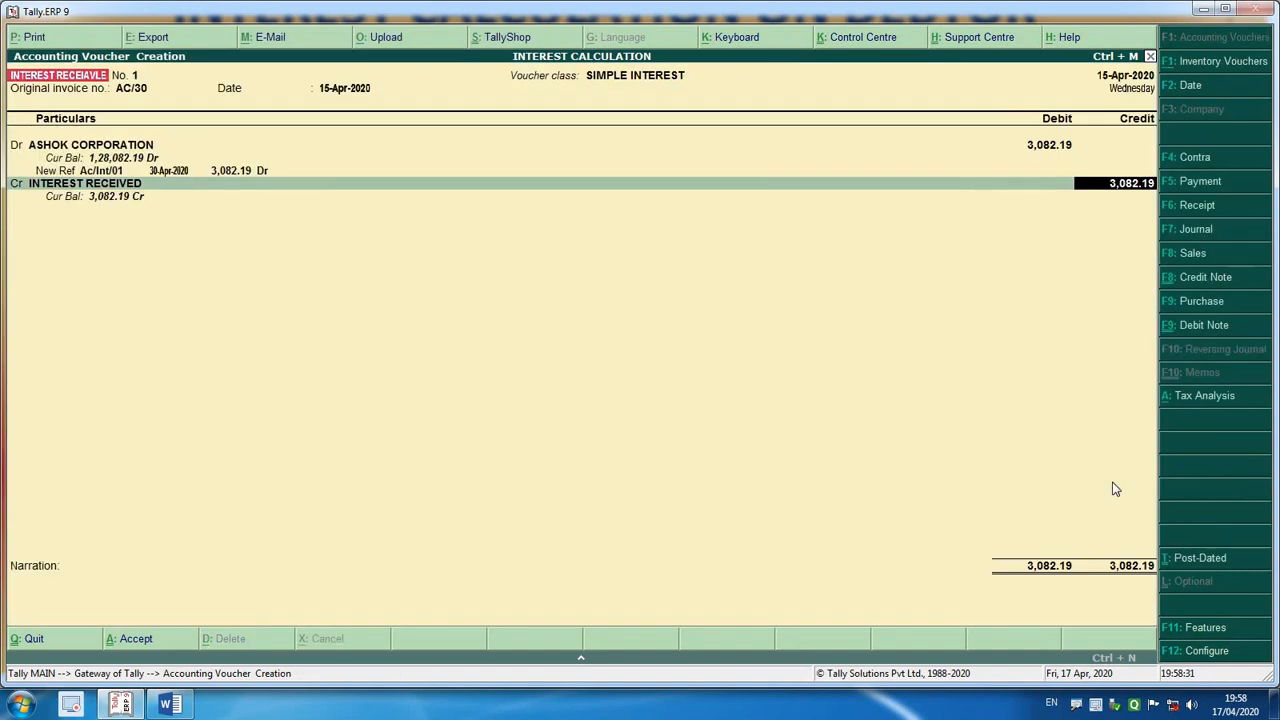
Credit INTEREST RECEIVED with 3,082.19, save the debit note without a narration, and return to the Gateway of Tally
key("Return")
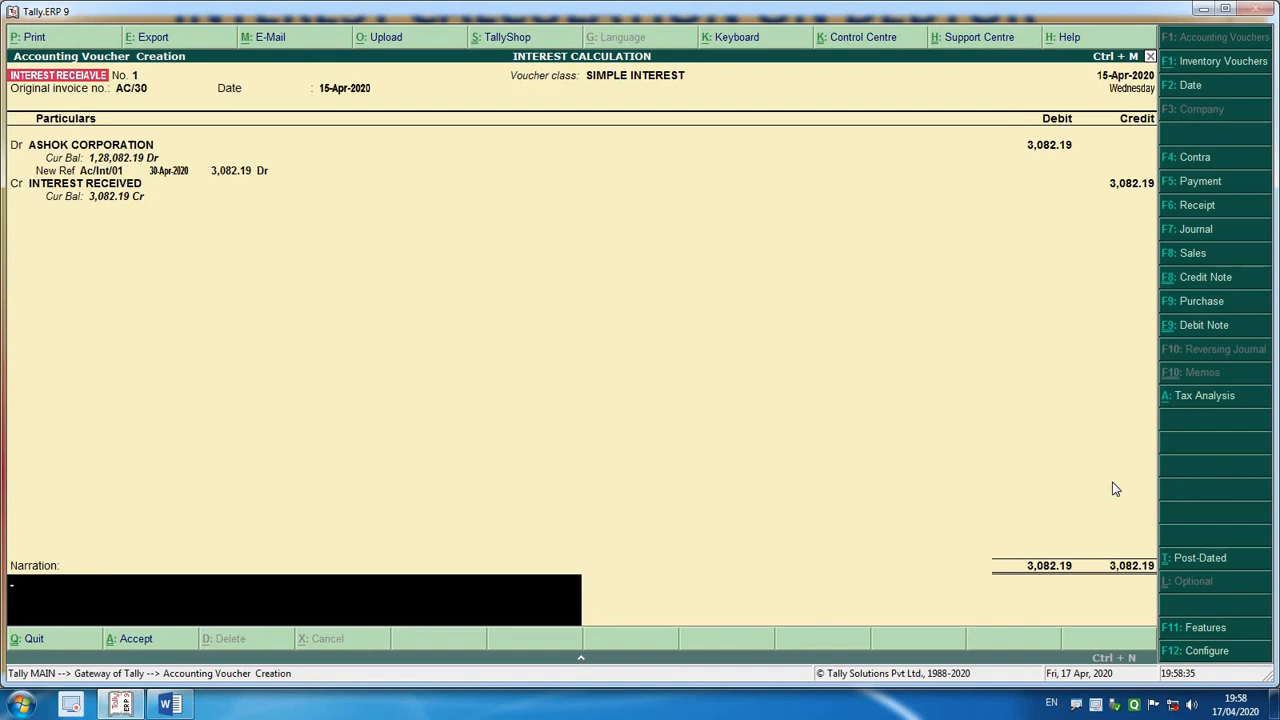
key("Return")
key("Return")
key("Escape")
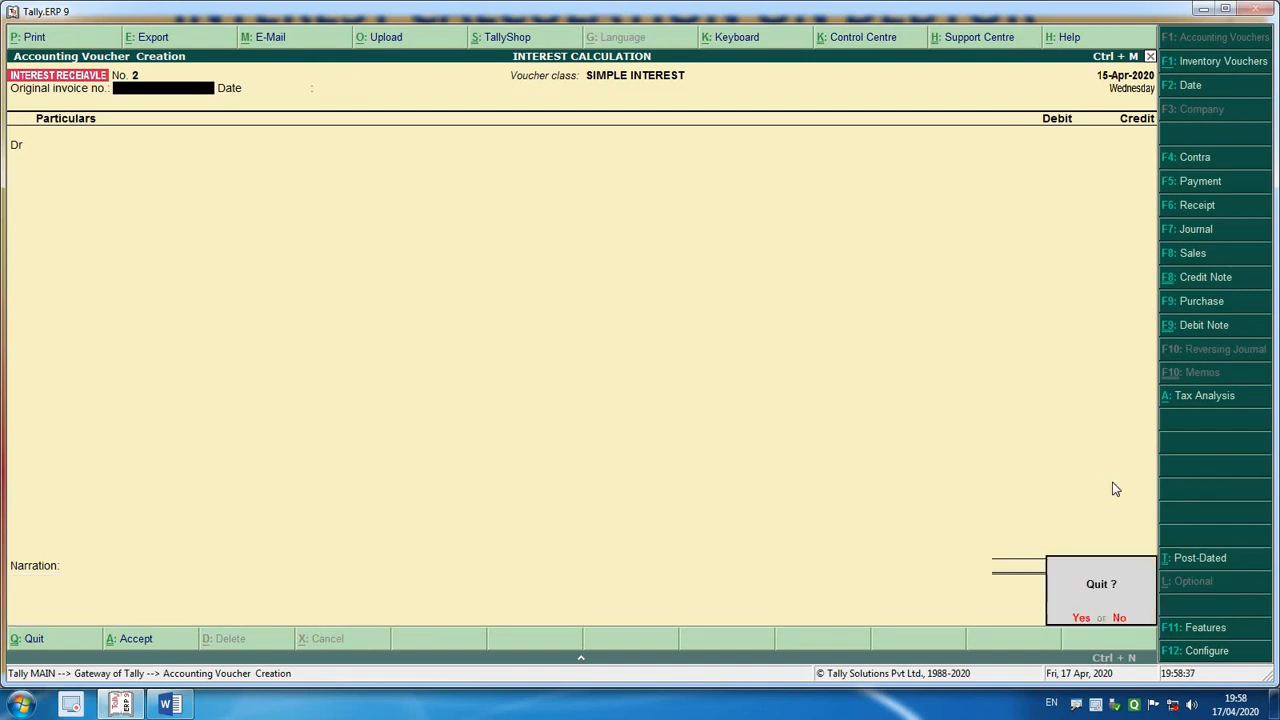
key("Return")
key("Escape")
key("Escape")
key("Escape")
key("Escape")
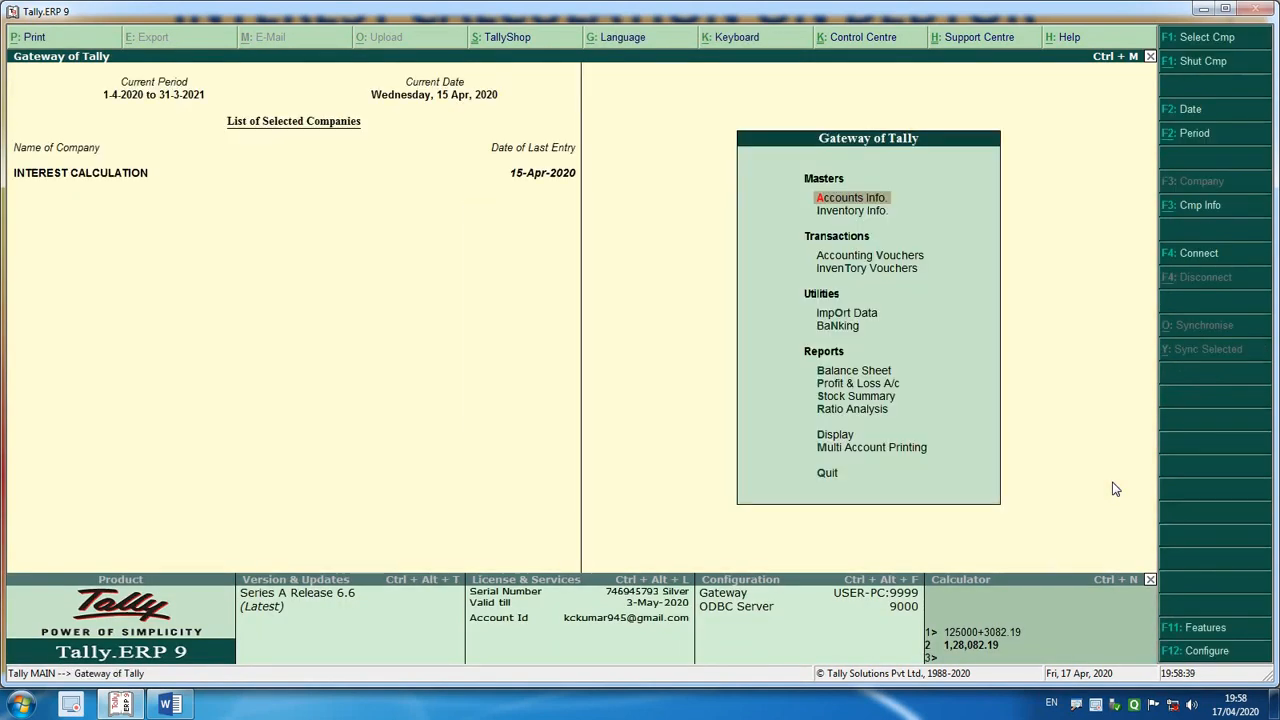
Examine Current Assets in the Balance Sheet, first as a group summary and then in the detailed view
key("b")
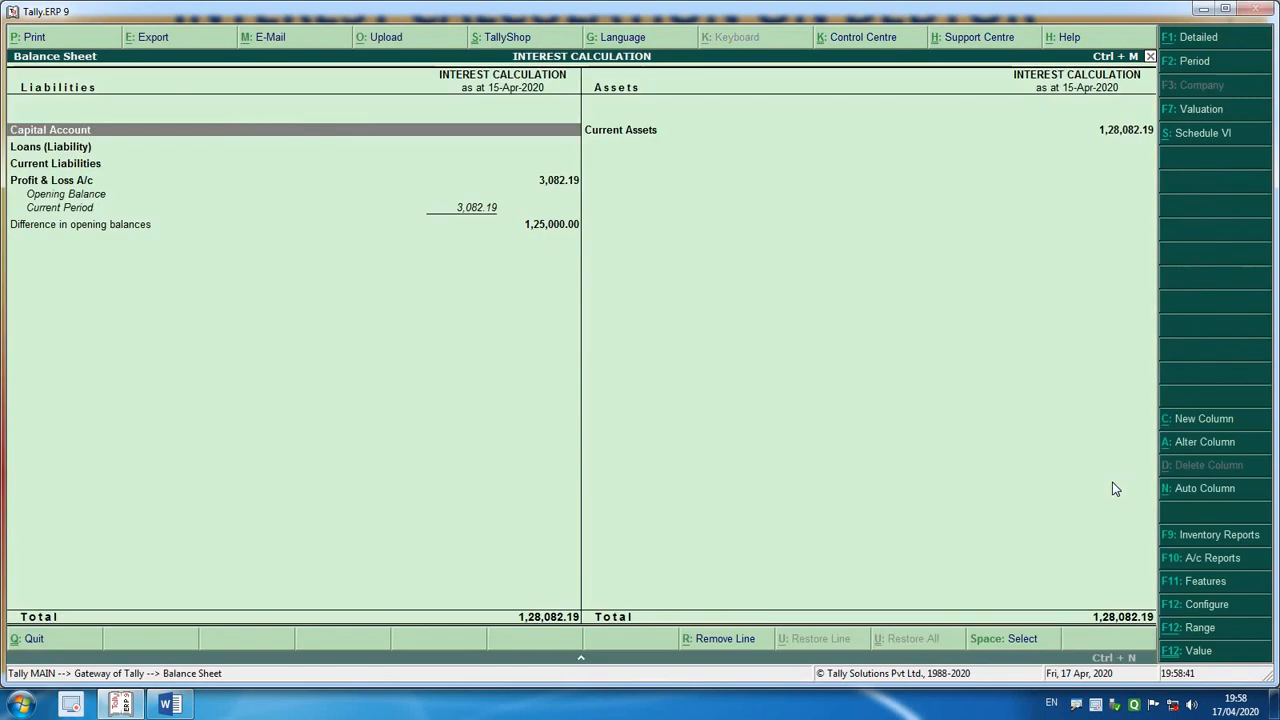
key("Right")
key("Return")
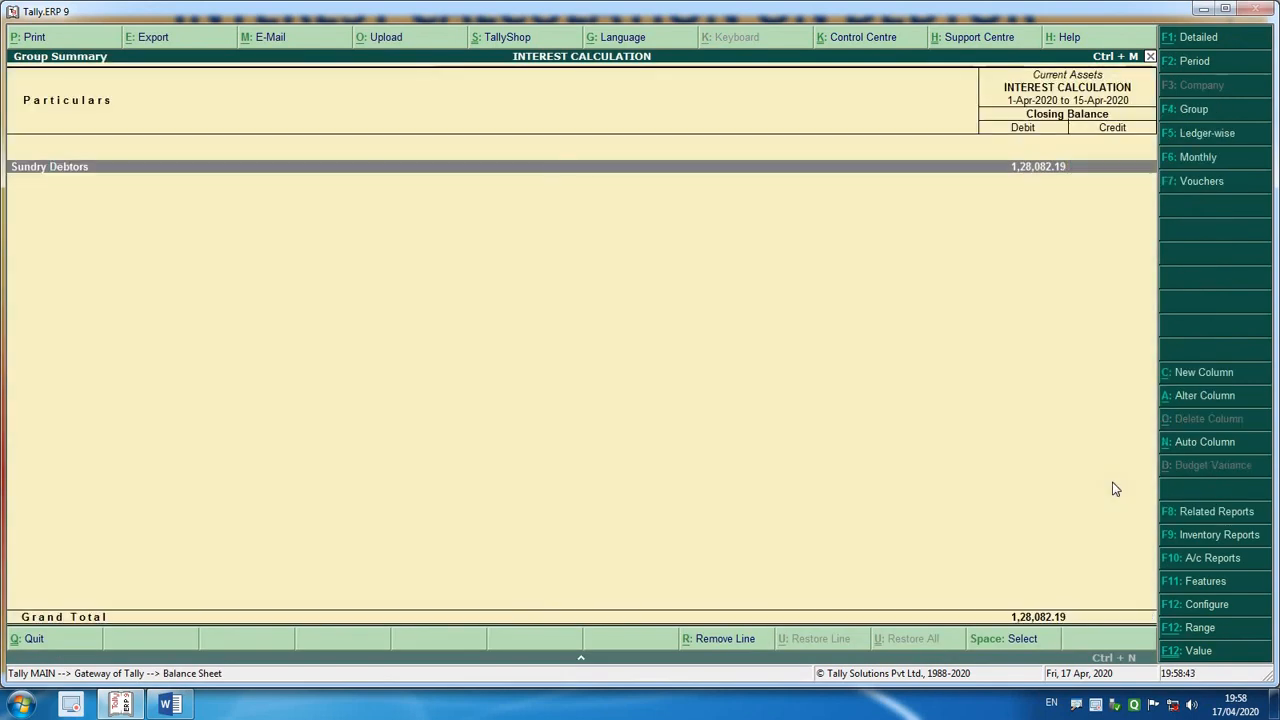
key("Escape")
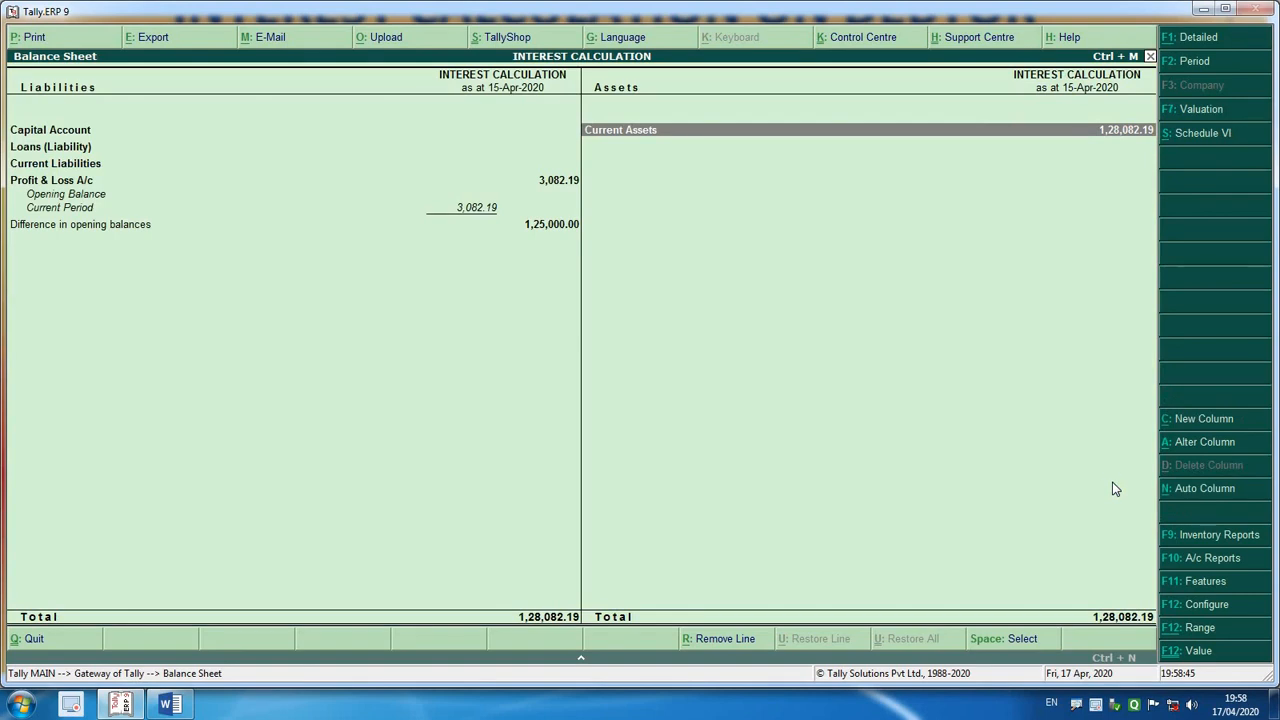
key("alt+F1")
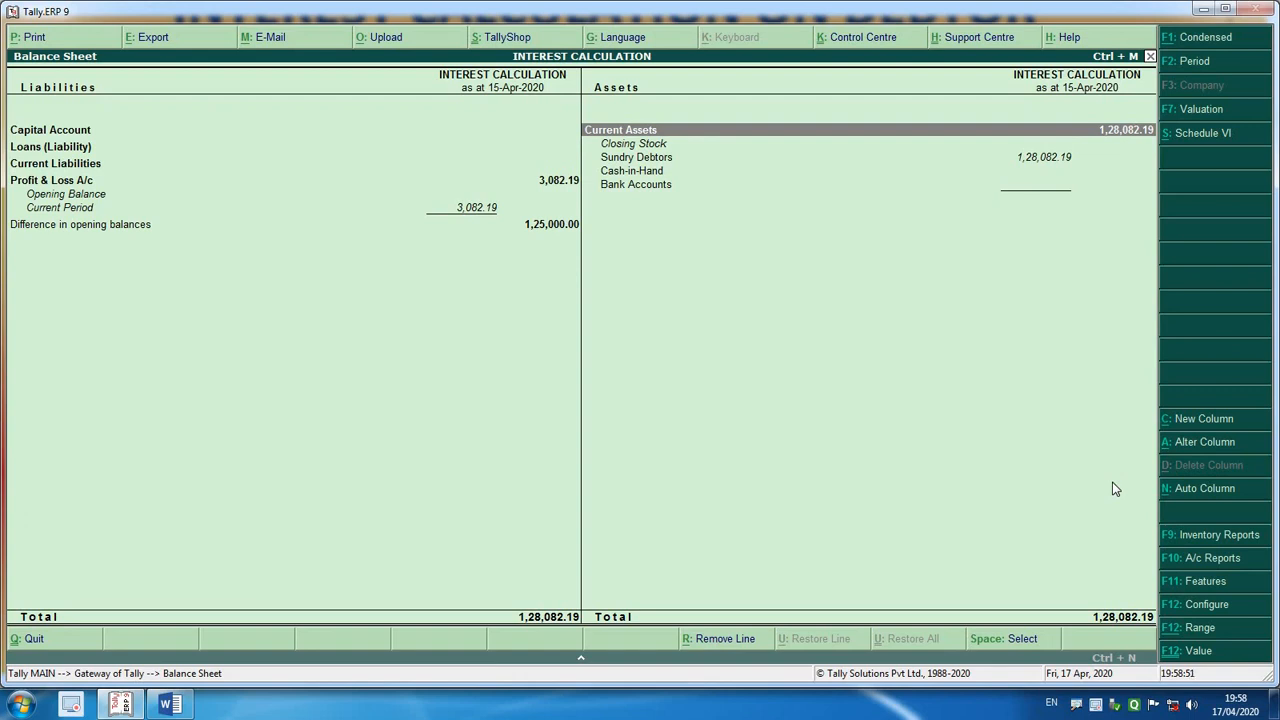
Switch to the Word document to read the remaining steps of the exercise, and return to the Balance Sheet in Tally
key("alt+Tab")
double_click(1112, 482)
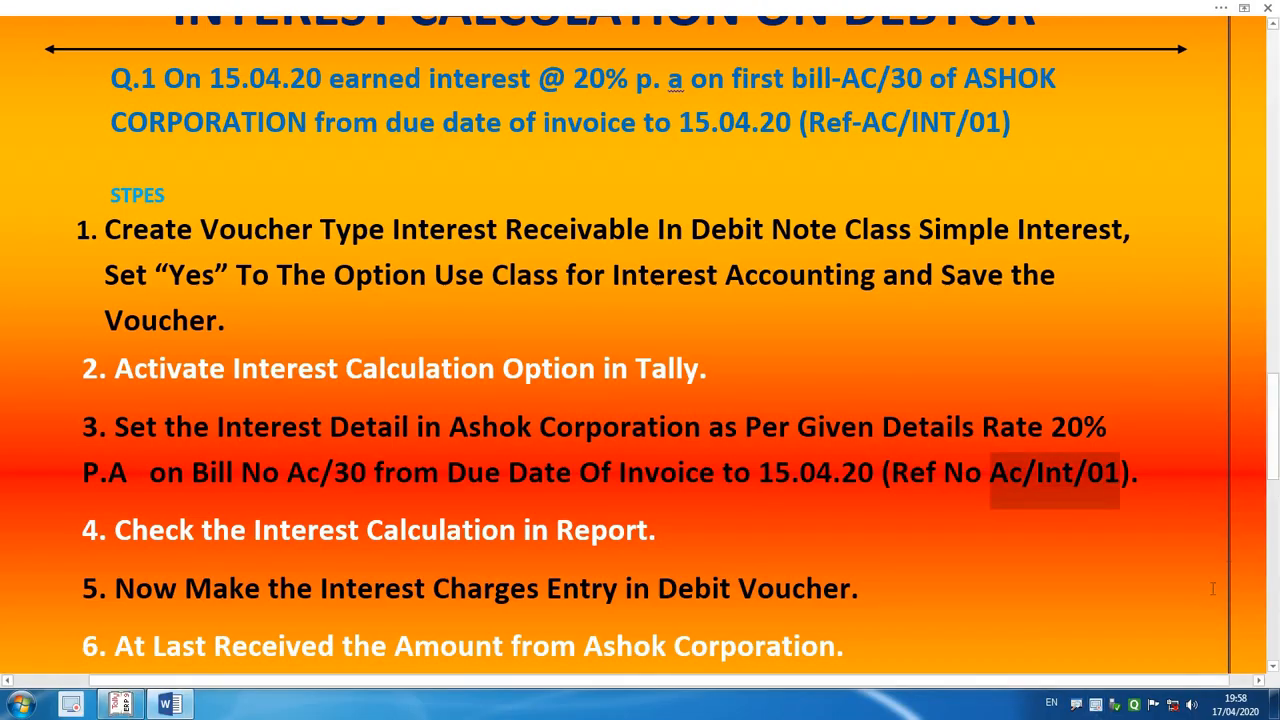
key("alt+Tab")
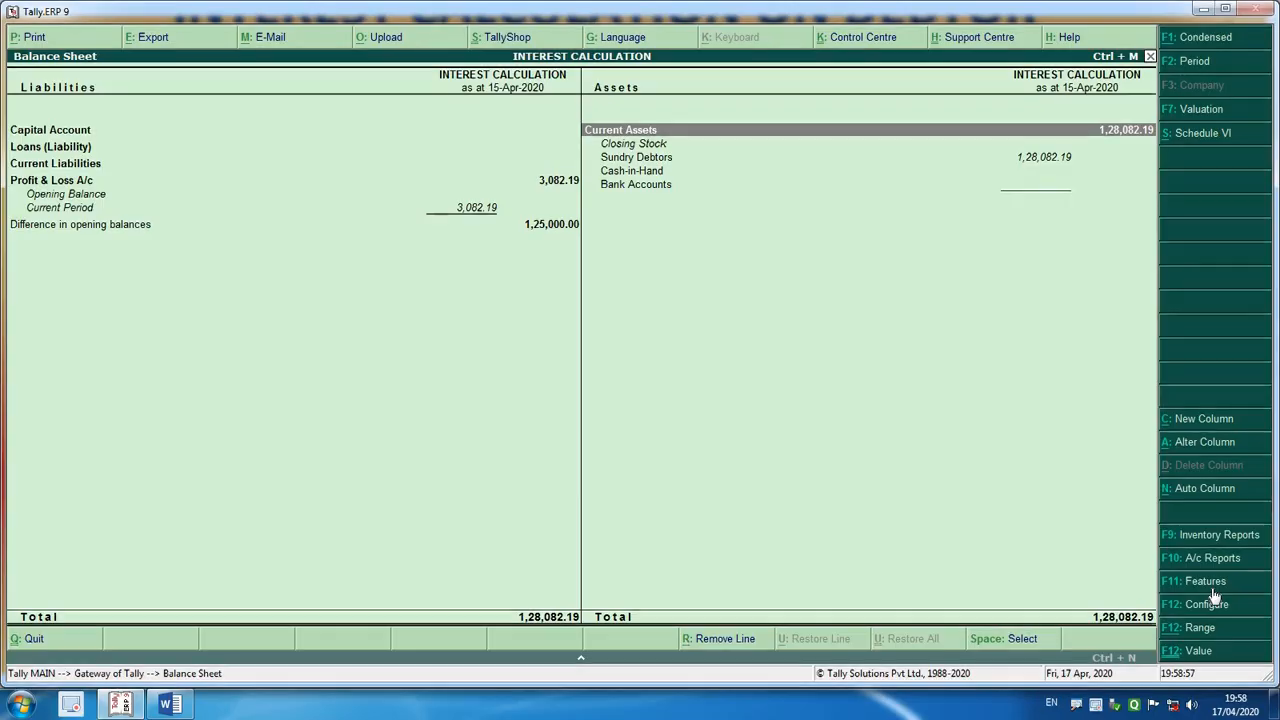